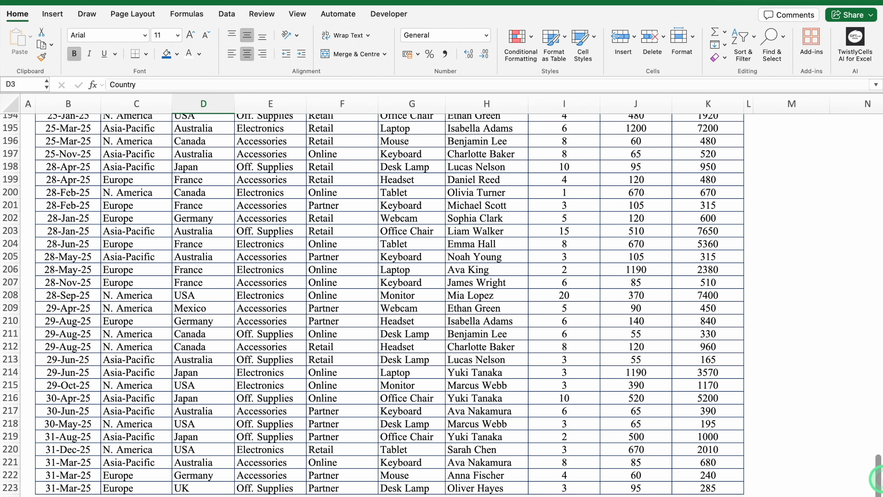
# Set the Country filter in C3 of the finished report to Canada
pyautogui.moveTo(877, 477); pyautogui.dragTo(869, 135)
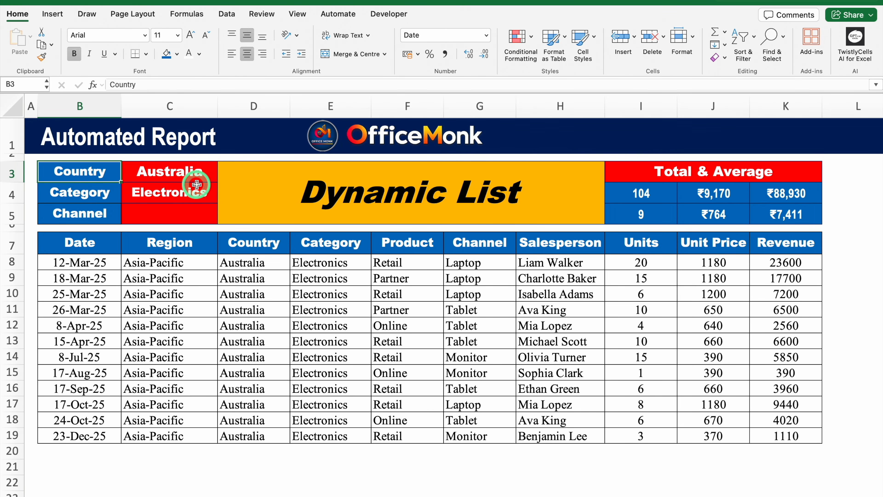
pyautogui.click(193, 170)
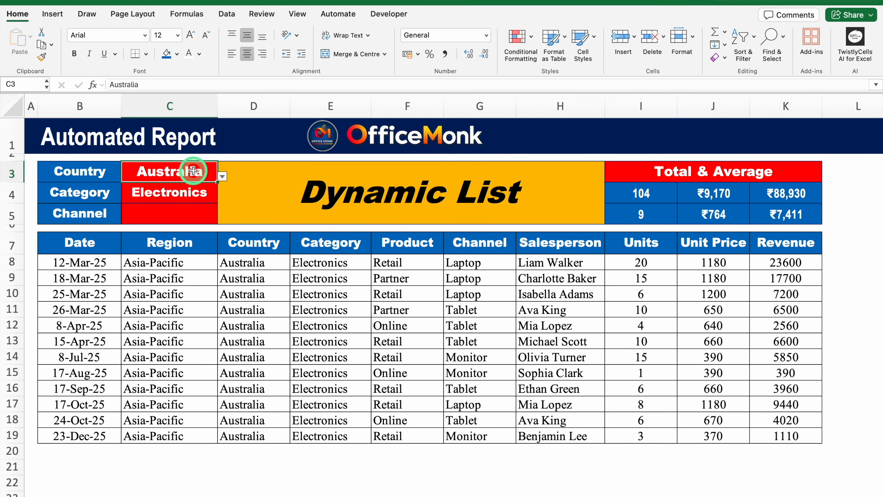
pyautogui.click(223, 176)
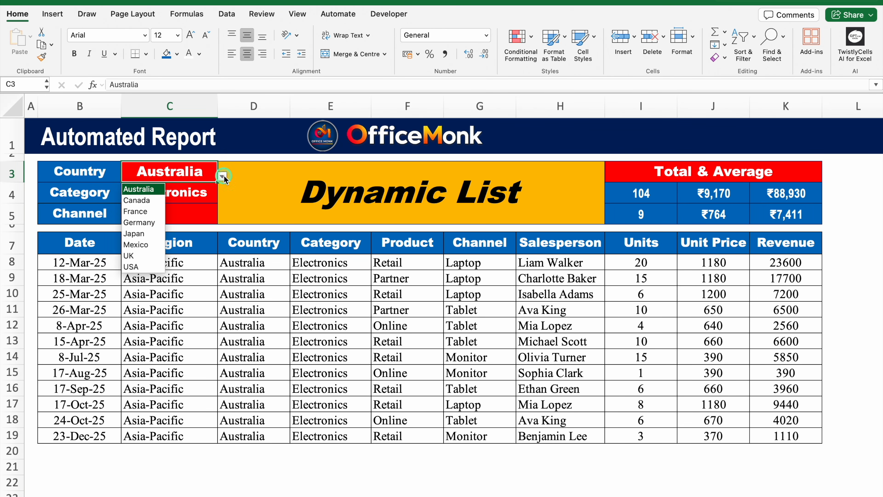
pyautogui.click(148, 202)
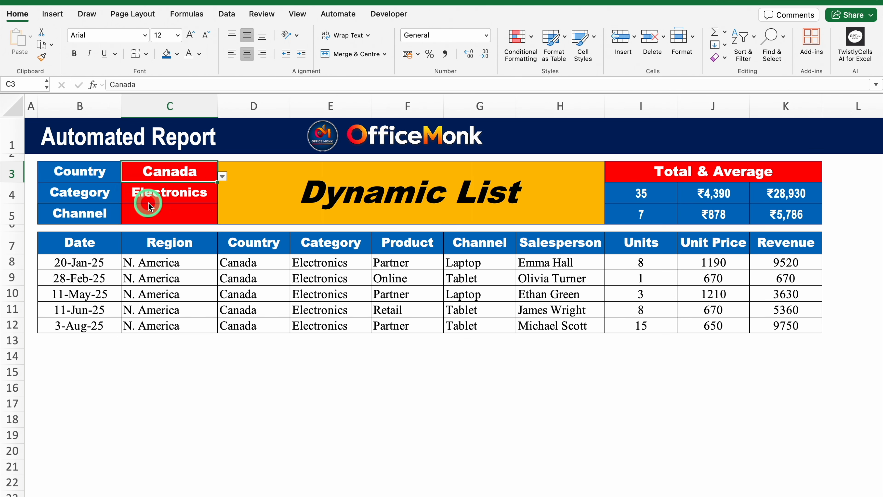
# Set the report's Category filter to Accessories and its Channel filter to Online
pyautogui.click(172, 193)
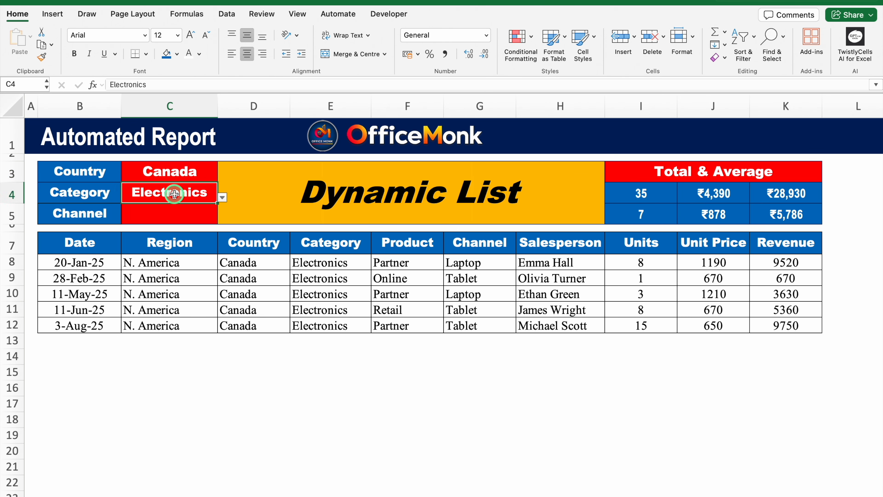
pyautogui.click(219, 197)
pyautogui.click(159, 210)
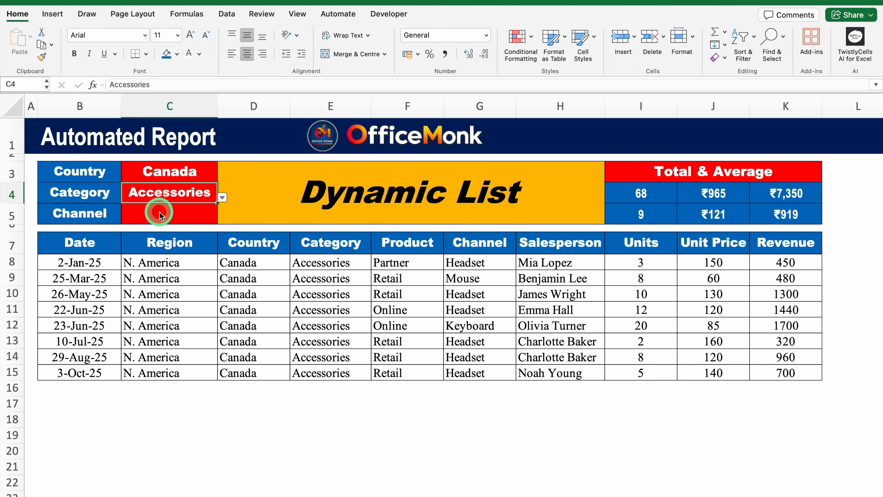
pyautogui.click(145, 214)
pyautogui.click(222, 218)
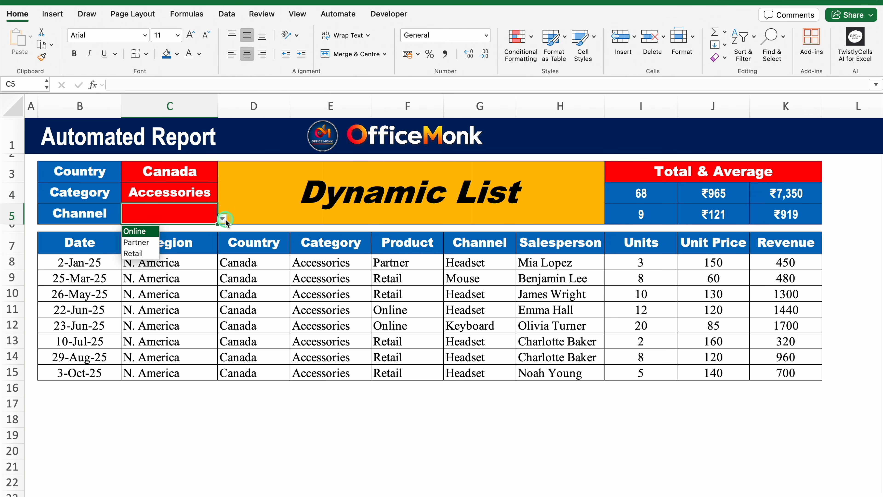
pyautogui.click(145, 231)
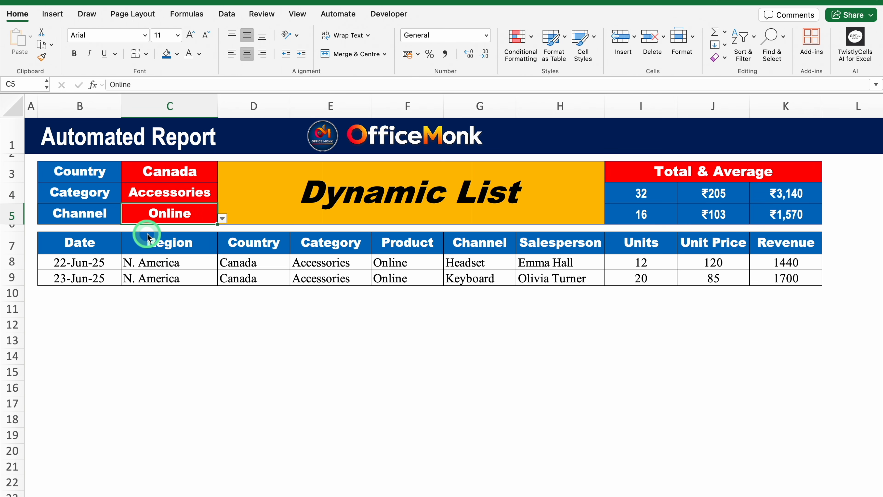
# Change the report's Country filter to Germany
pyautogui.click(187, 173)
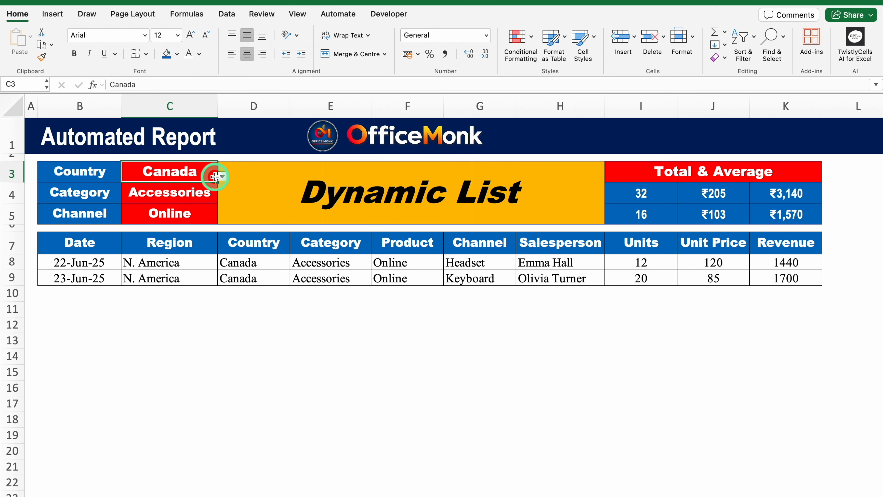
pyautogui.click(222, 177)
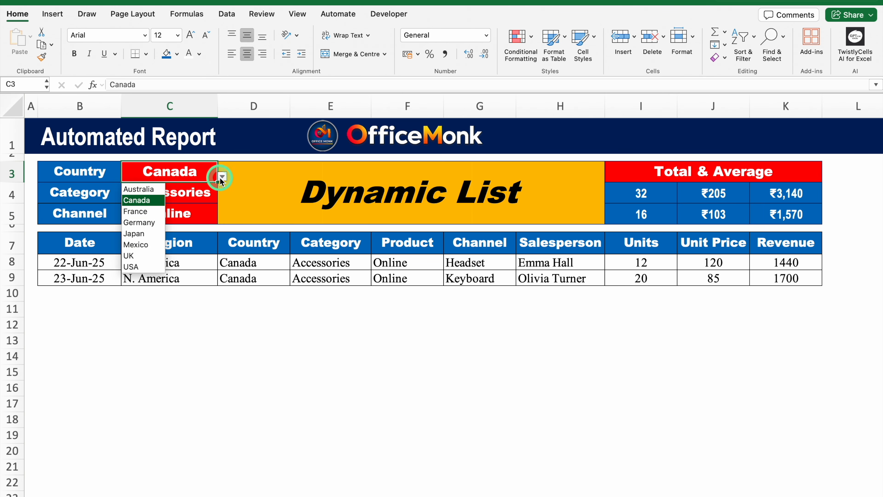
pyautogui.click(150, 223)
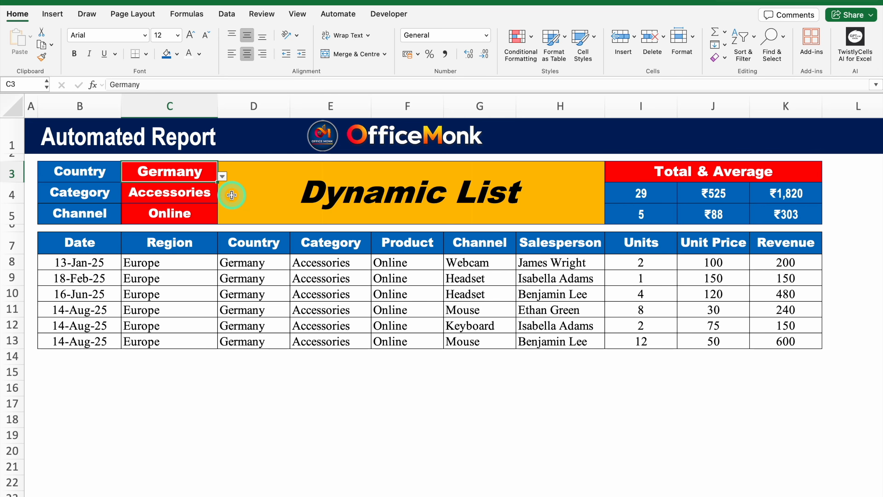
# Clear the Category and Channel filters in C4:C5 of the report
pyautogui.click(191, 194)
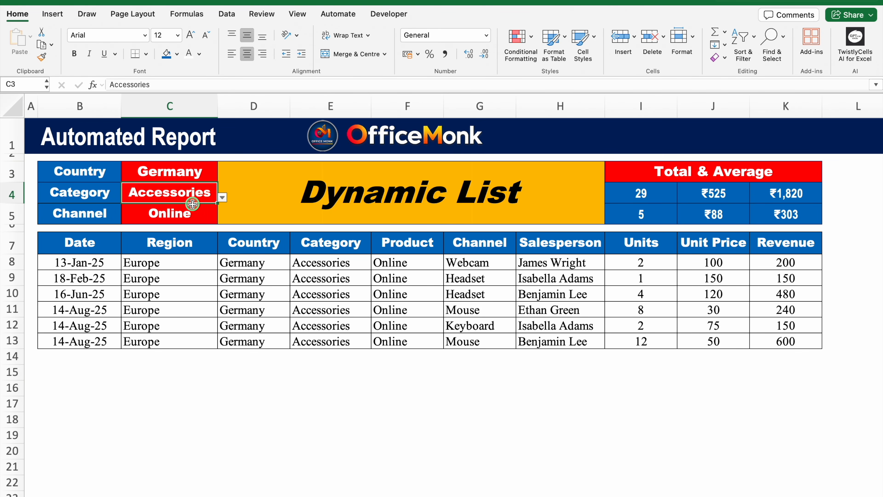
pyautogui.moveTo(193, 204); pyautogui.dragTo(192, 210)
pyautogui.press('Delete')
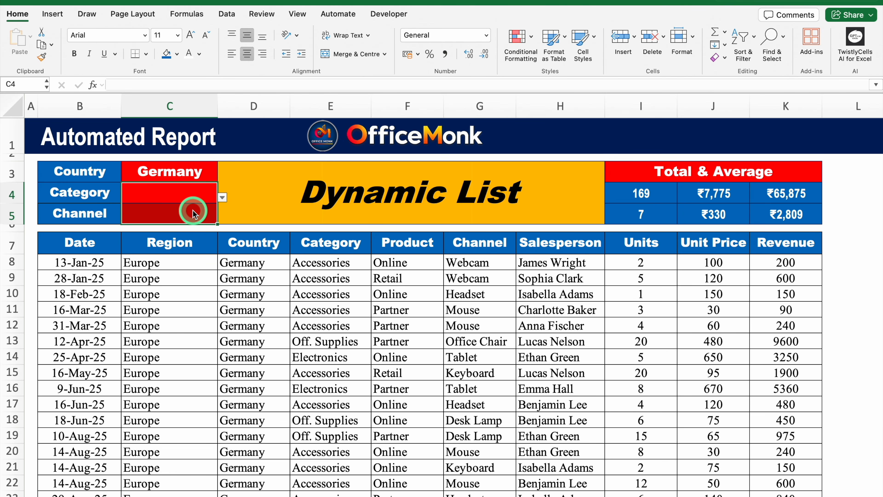
pyautogui.click(191, 189)
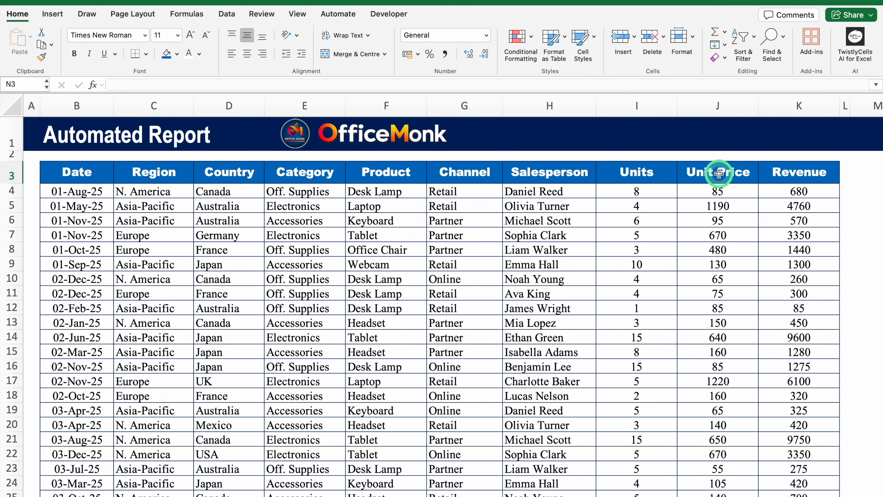
# Calculate Revenue in K4 of the sales data with =I4*J4, fill it down the column and check the copied formula
pyautogui.click(796, 192)
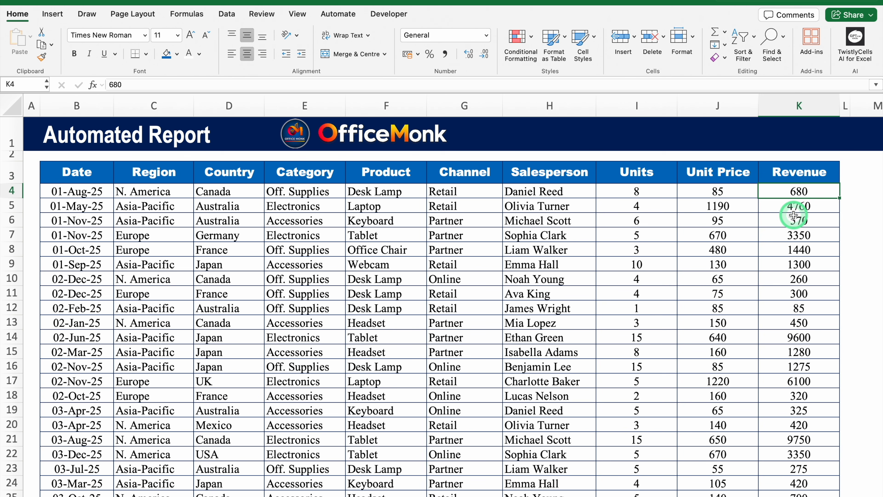
pyautogui.write('=')
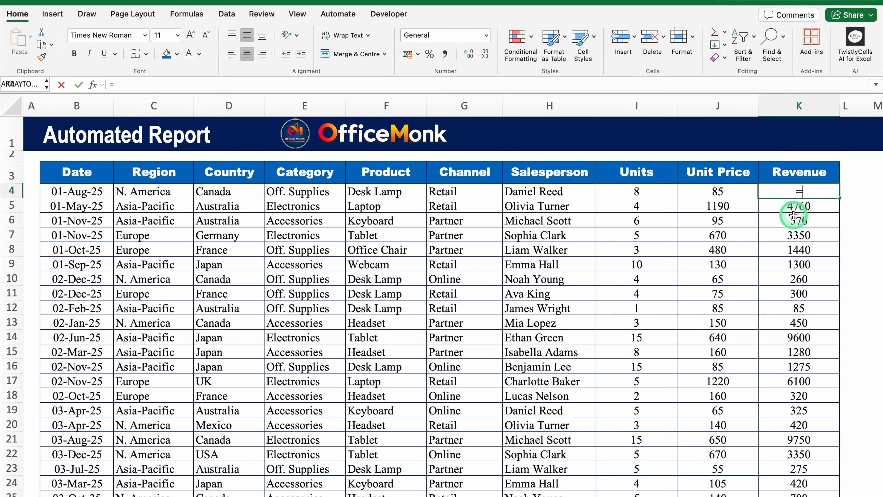
pyautogui.click(660, 191)
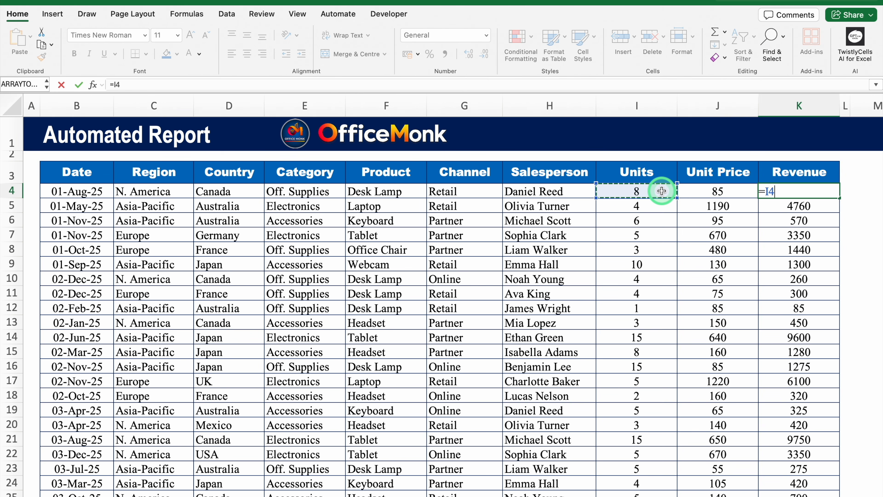
pyautogui.write('*')
pyautogui.click(704, 190)
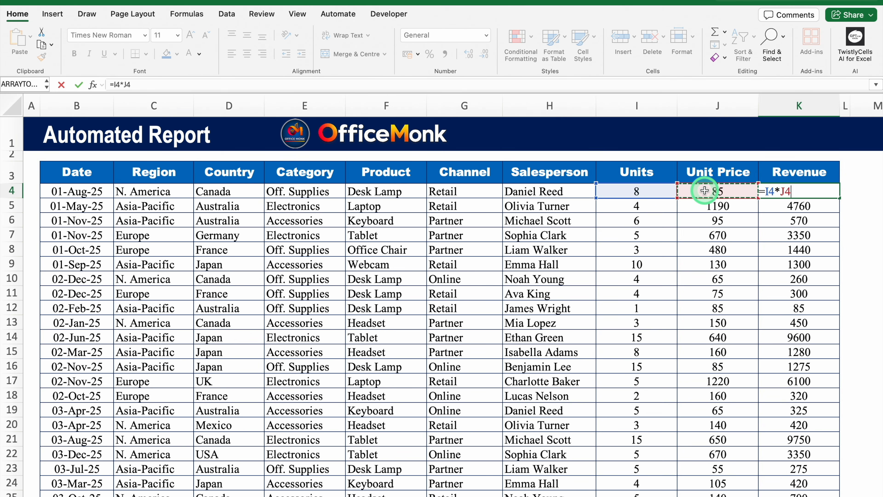
pyautogui.hotkey('ctrl', 'Return')
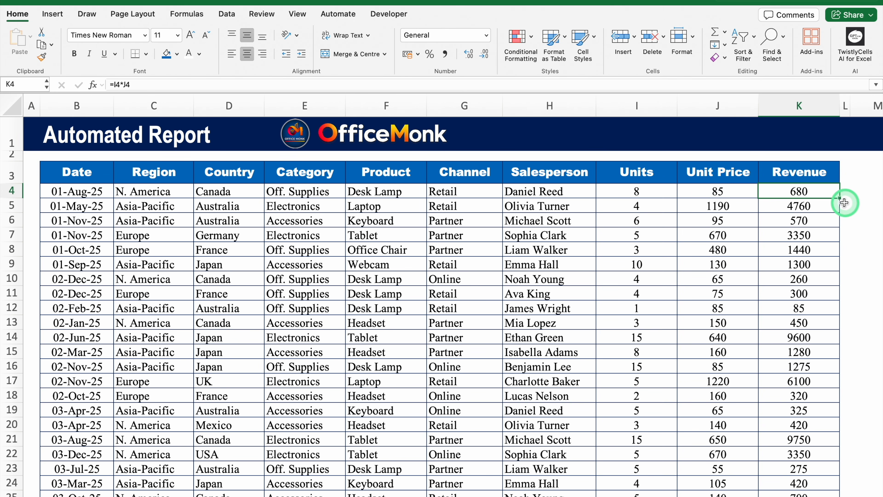
pyautogui.doubleClick(839, 198)
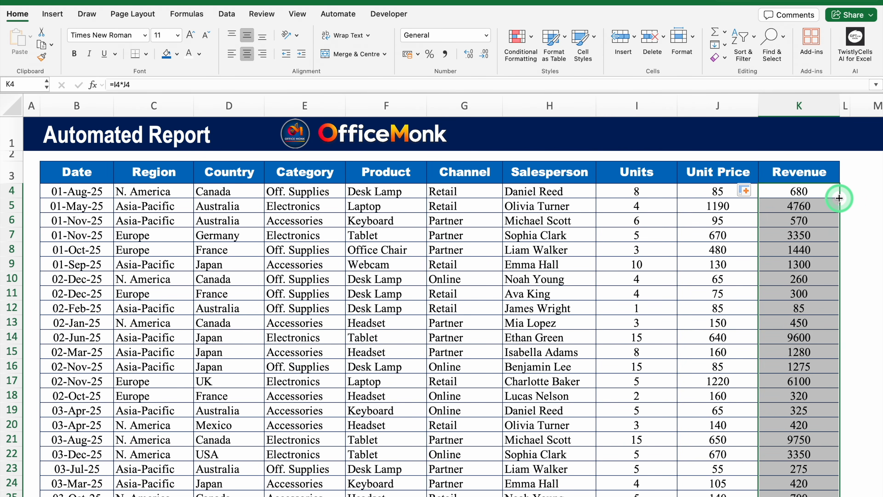
pyautogui.click(816, 195)
pyautogui.click(817, 213)
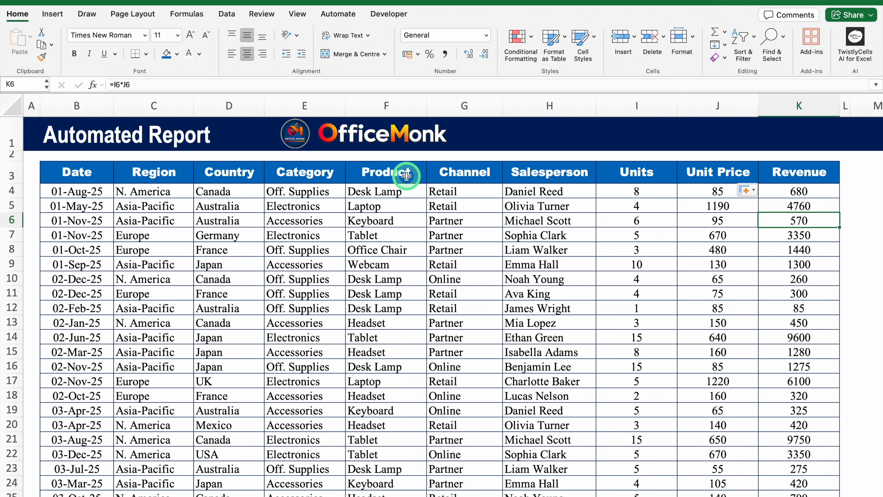
# Move the whole Channel column, header included, between the Category and Product columns
pyautogui.click(464, 173)
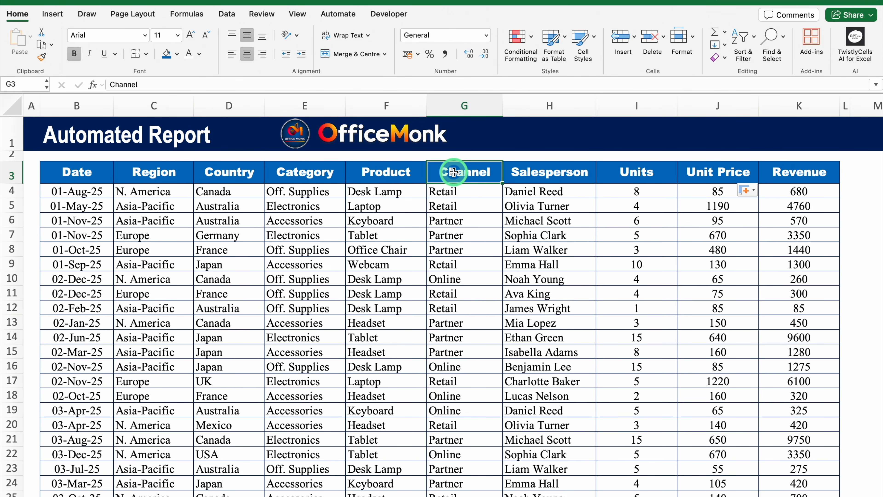
pyautogui.press('super+shift+Down')
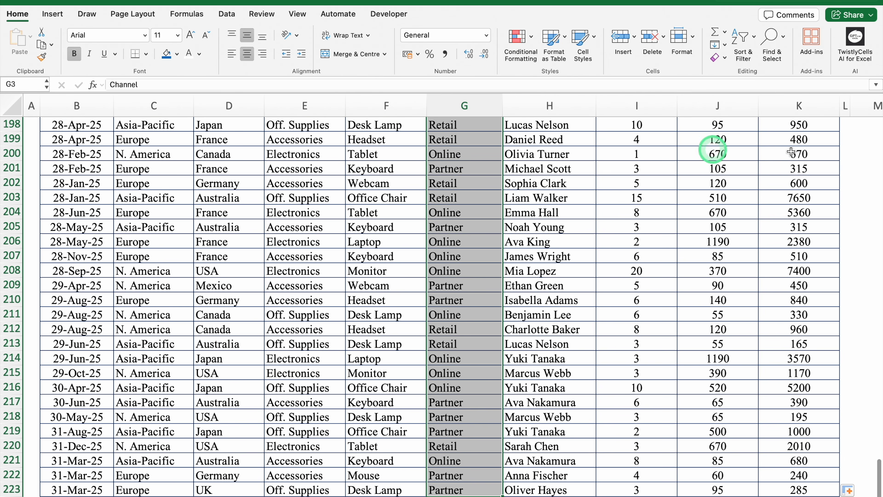
pyautogui.moveTo(878, 473); pyautogui.dragTo(878, 131)
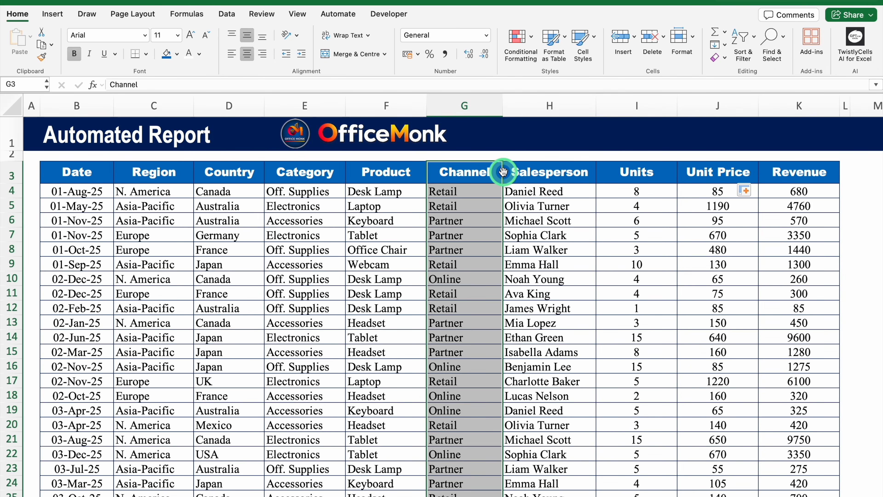
pyautogui.moveTo(503, 172); pyautogui.dragTo(349, 176)
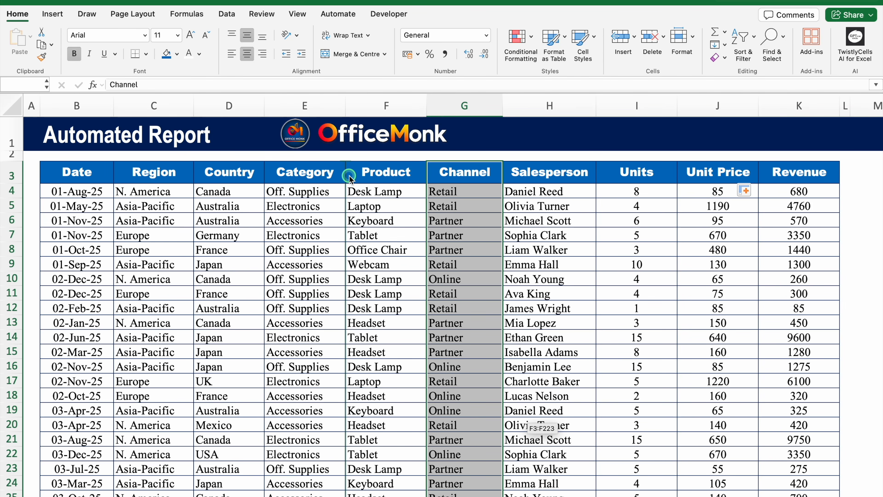
pyautogui.moveTo(349, 176); pyautogui.dragTo(349, 178)
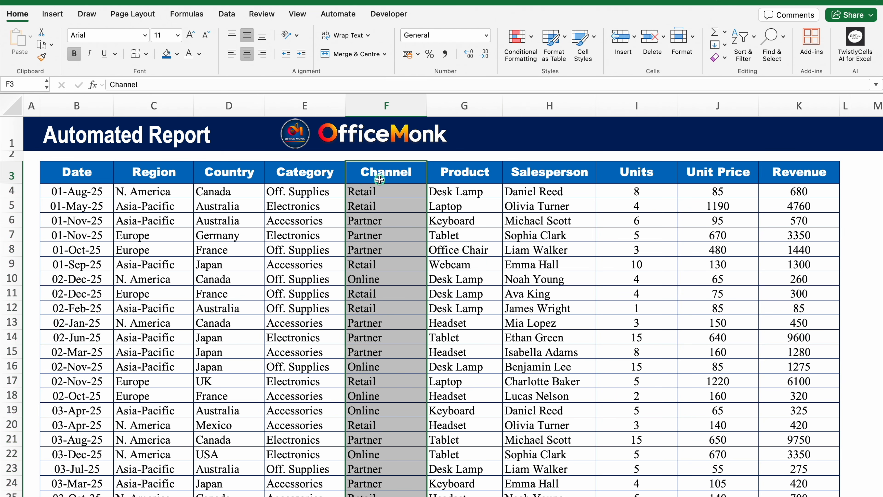
pyautogui.click(351, 174)
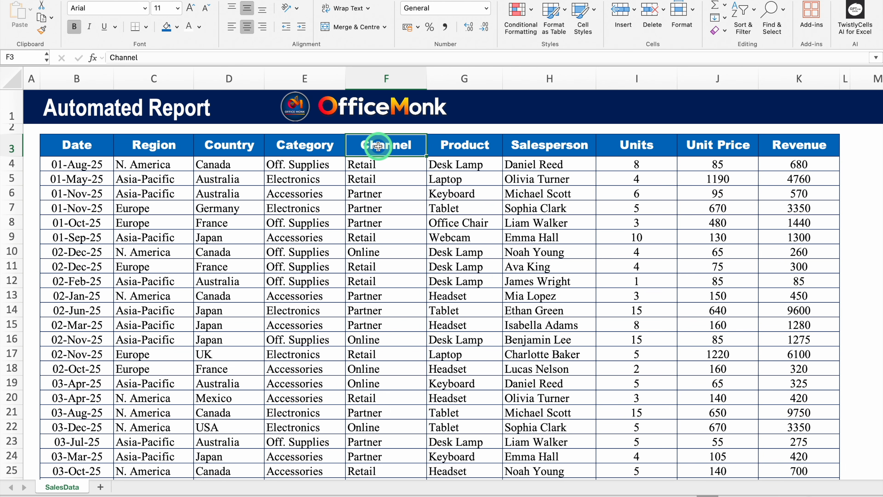
# Add a new worksheet and name it Automated Report
pyautogui.click(101, 486)
pyautogui.click(838, 496)
pyautogui.click(838, 496)
pyautogui.click(837, 496)
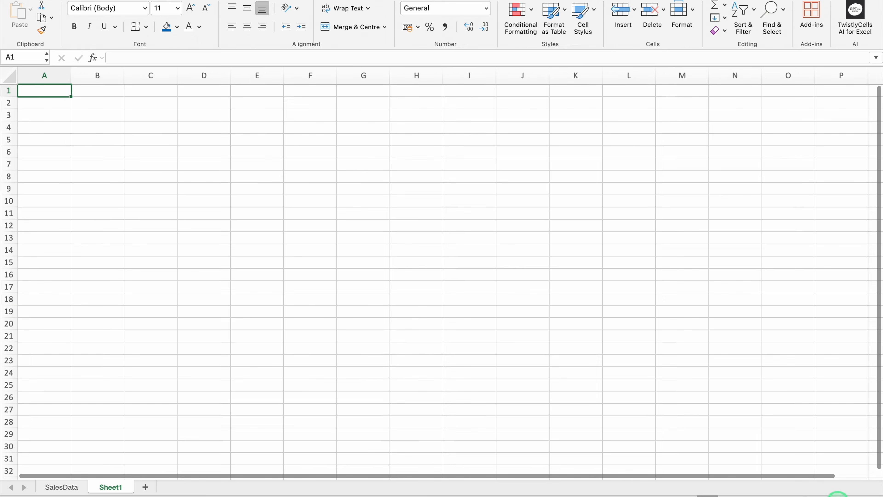
pyautogui.click(838, 496)
pyautogui.click(837, 496)
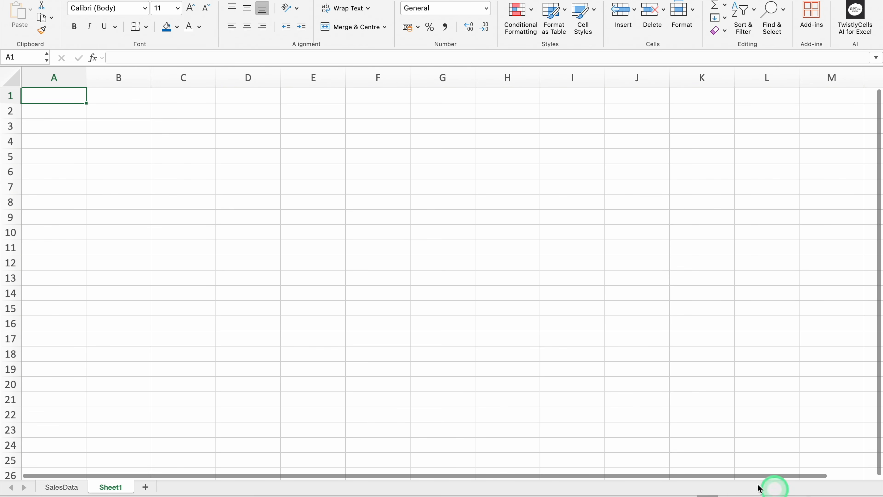
pyautogui.doubleClick(111, 487)
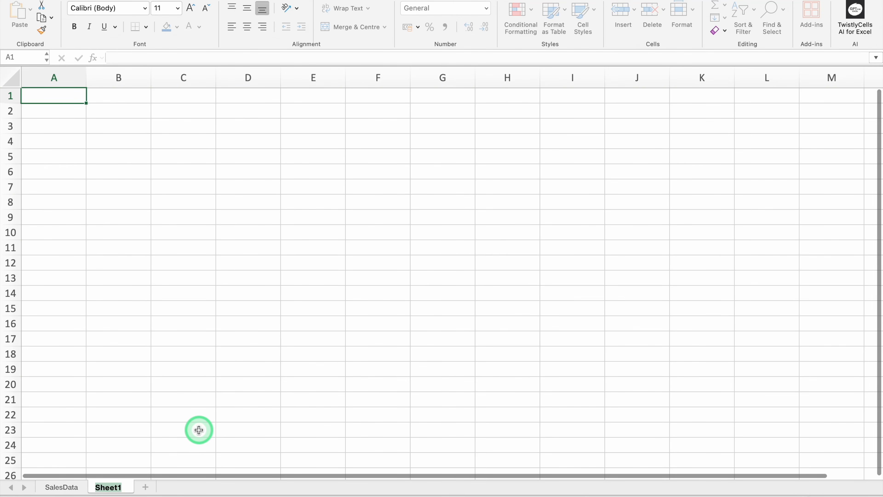
pyautogui.write('Automated Re')
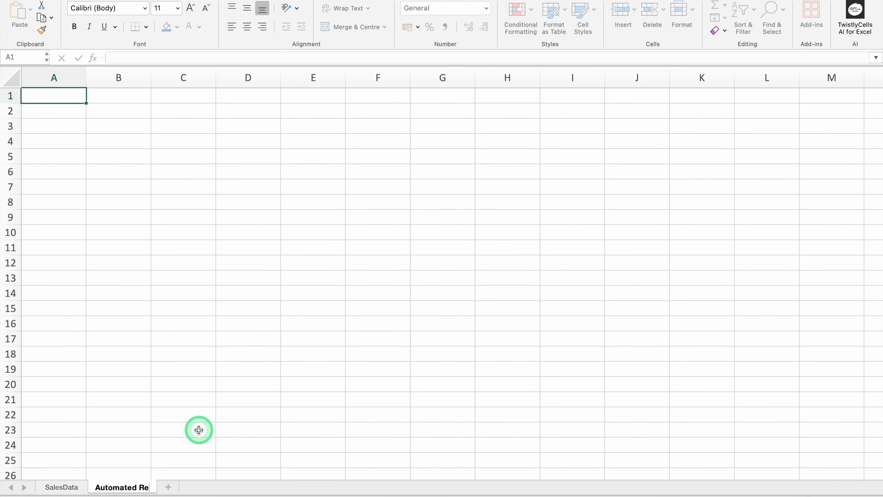
pyautogui.write('port')
# Copy the header row B3:K3 from SalesData into B6 of the Automated Report sheet, and narrow column A there
pyautogui.click(70, 487)
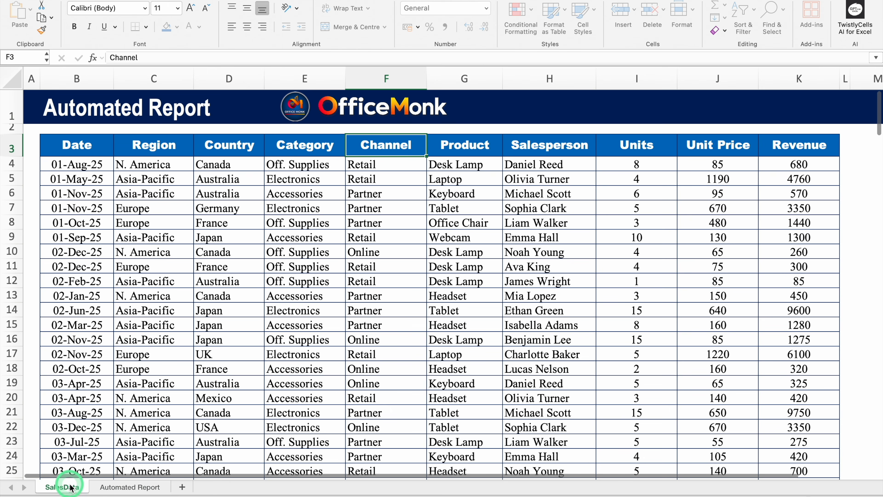
pyautogui.click(86, 146)
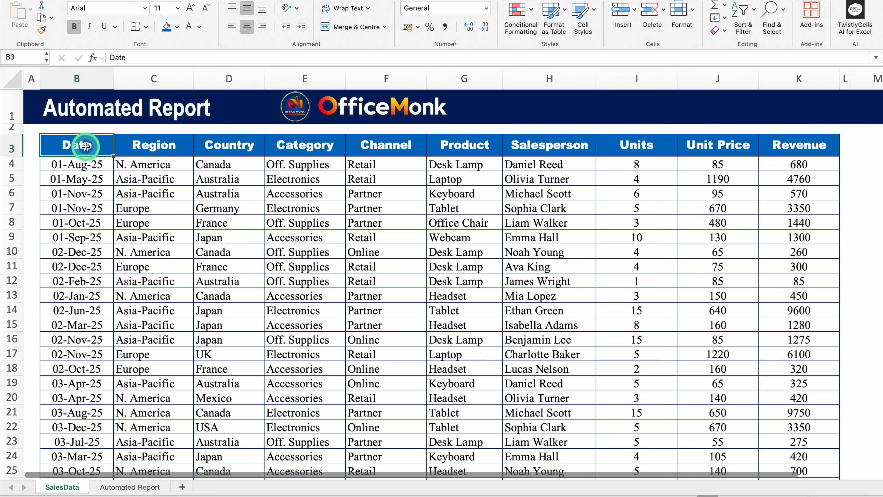
pyautogui.hotkey('ctrl', 'shift', 'Right')
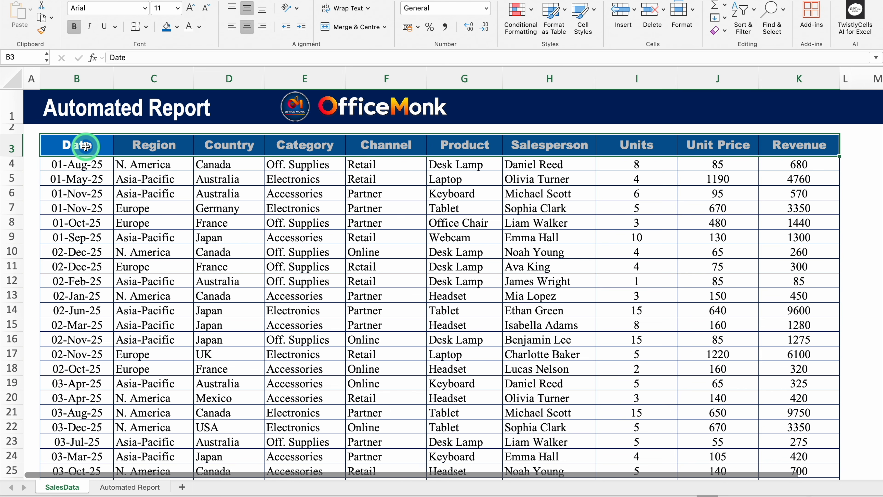
pyautogui.hotkey('ctrl', 'c')
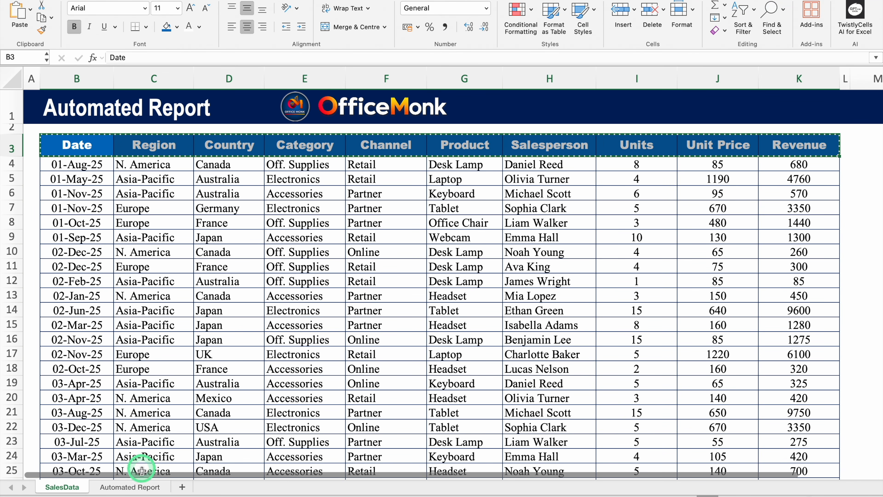
pyautogui.click(139, 486)
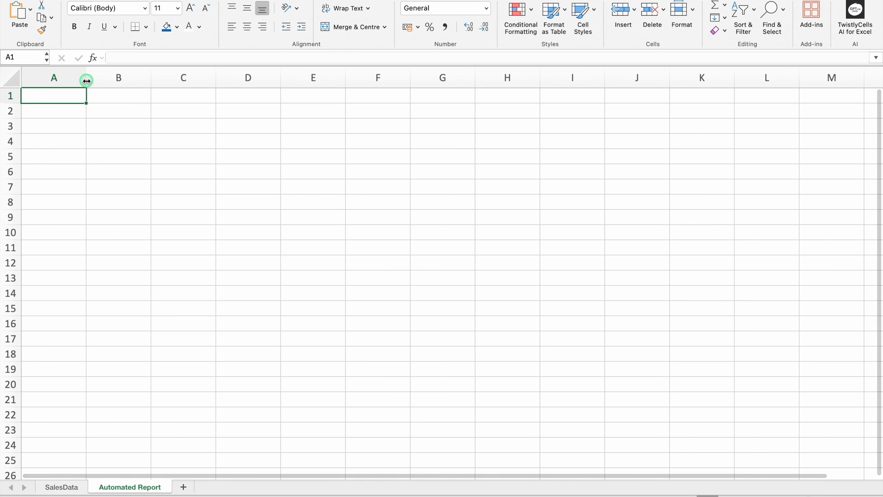
pyautogui.moveTo(86, 78); pyautogui.dragTo(37, 88)
pyautogui.click(77, 169)
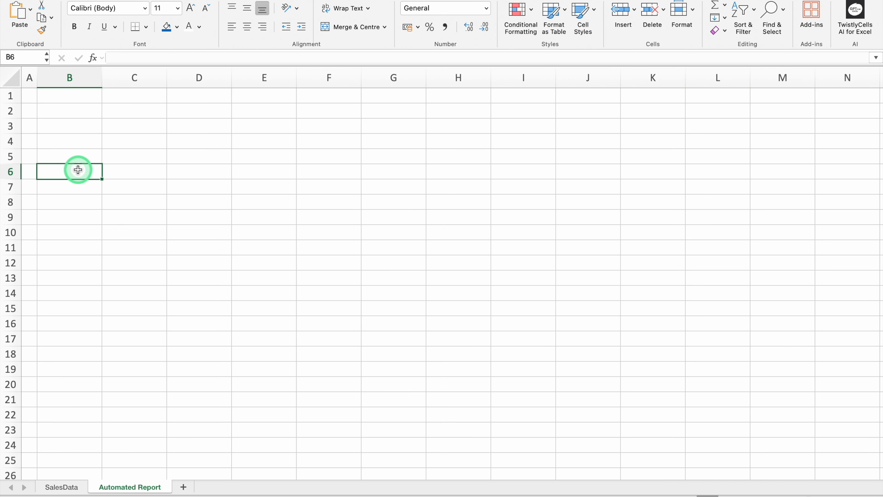
pyautogui.press('super+v')
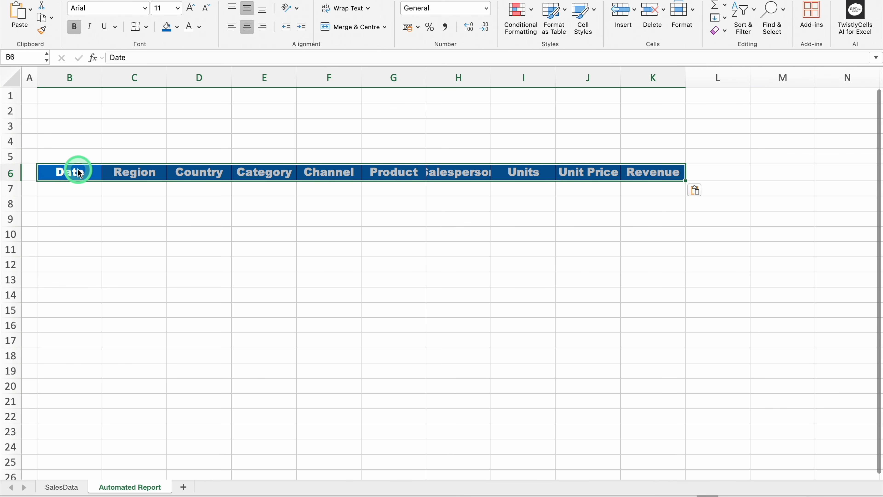
# Widen columns C, D, E, F and H on the report sheet so the headers have enough room
pyautogui.click(257, 203)
pyautogui.moveTo(491, 74); pyautogui.dragTo(524, 75)
pyautogui.moveTo(166, 78); pyautogui.dragTo(183, 76)
pyautogui.moveTo(247, 77); pyautogui.dragTo(271, 77)
pyautogui.moveTo(399, 78); pyautogui.dragTo(418, 78)
pyautogui.moveTo(340, 77); pyautogui.dragTo(352, 77)
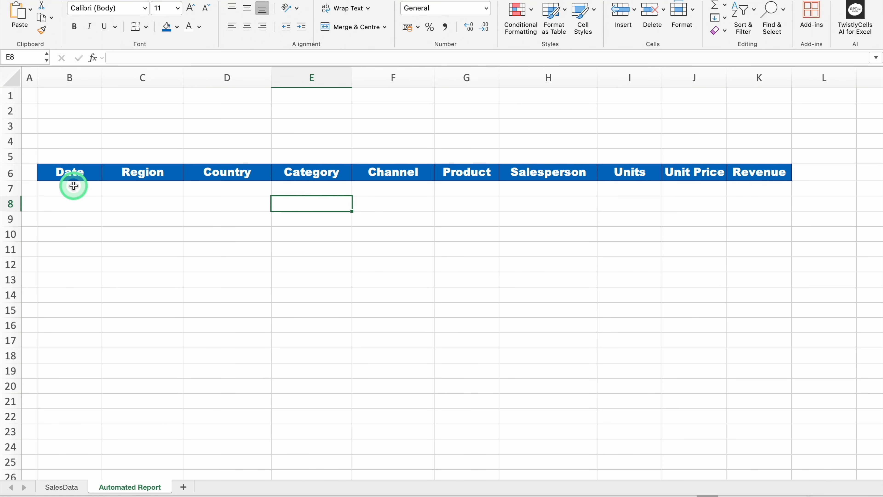
# Format the whole Date column B as a Date of type 14-Mar-12
pyautogui.click(64, 77)
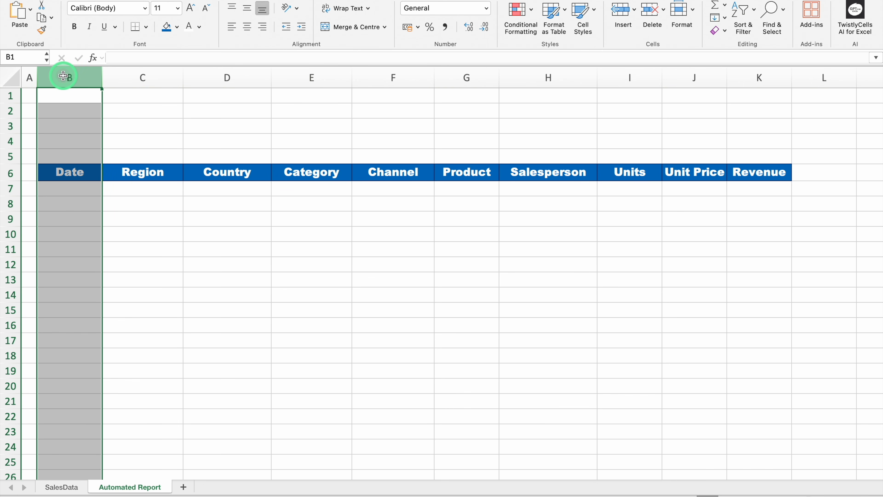
pyautogui.press('super+1')
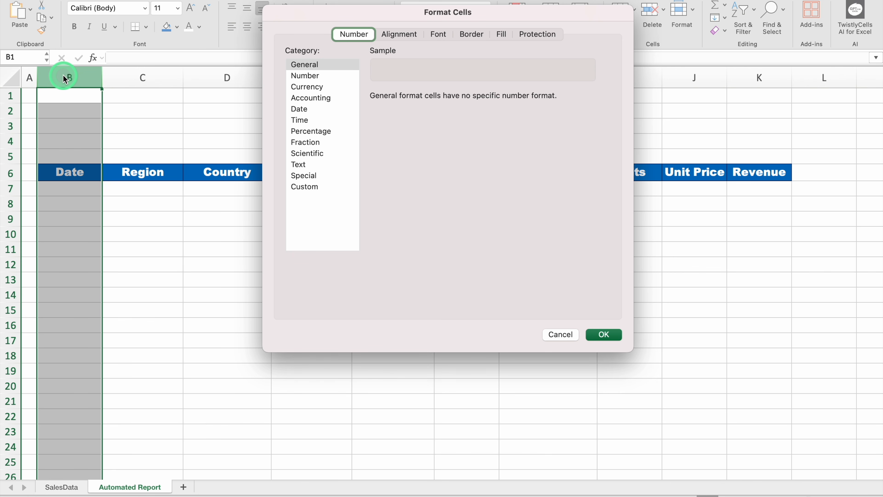
pyautogui.click(300, 109)
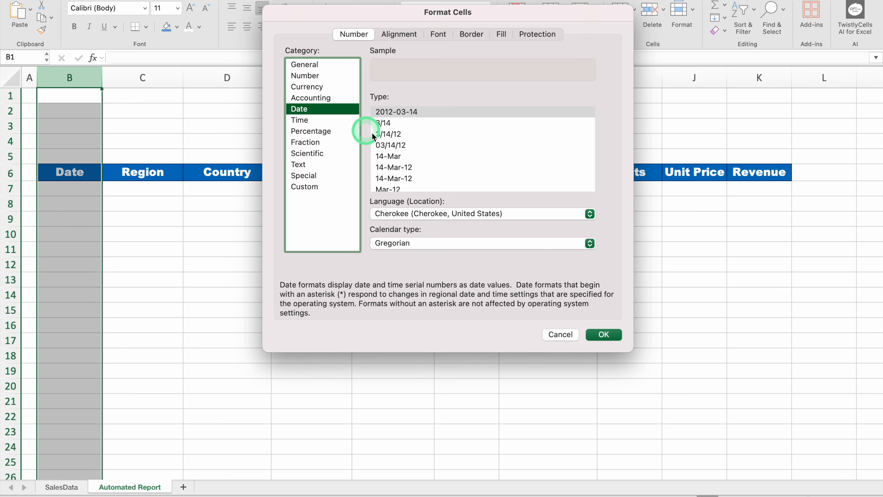
pyautogui.click(407, 169)
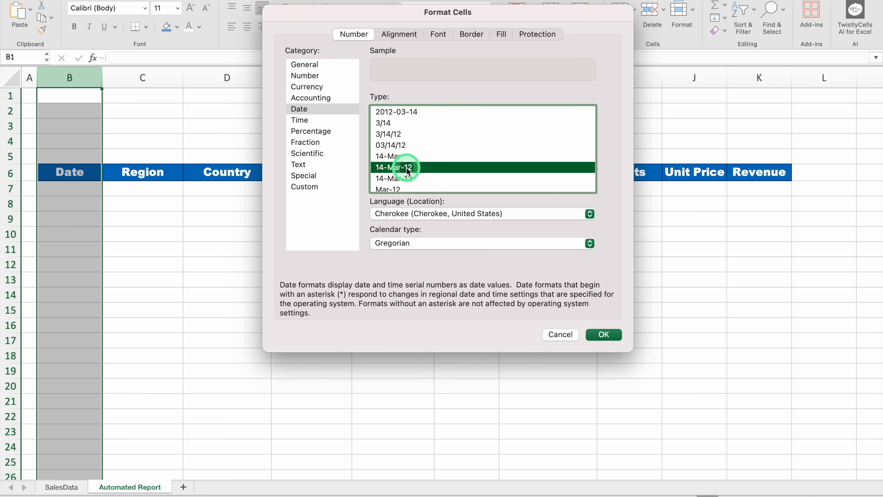
pyautogui.click(605, 335)
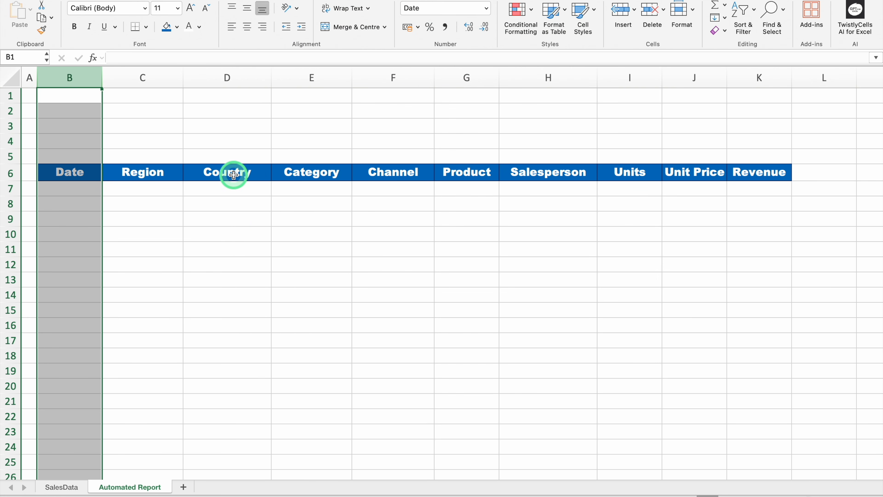
# Copy the Country, Category and Channel headers in D6:F6 and paste them into B2:B4 as transposed values
pyautogui.moveTo(234, 175); pyautogui.dragTo(369, 174)
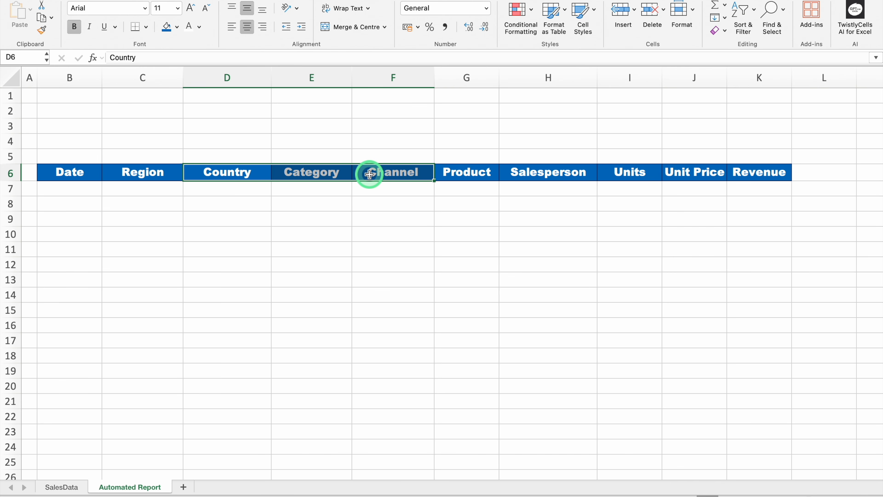
pyautogui.press('super+c')
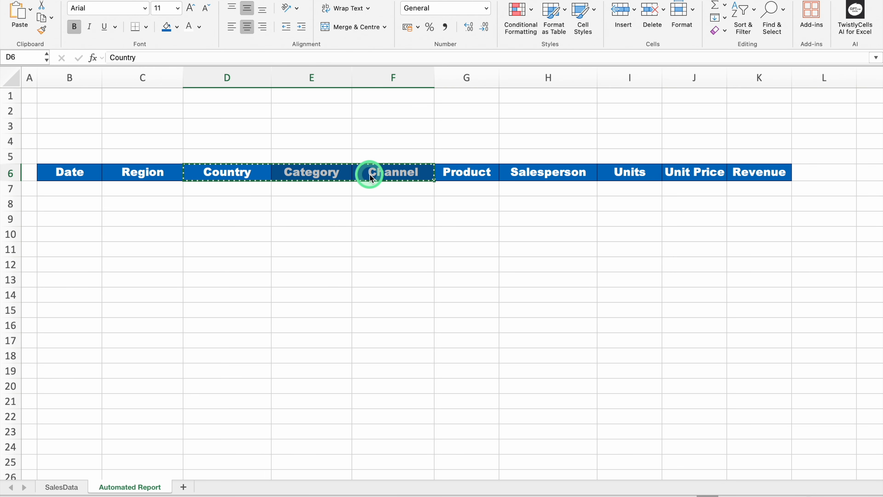
pyautogui.click(79, 111)
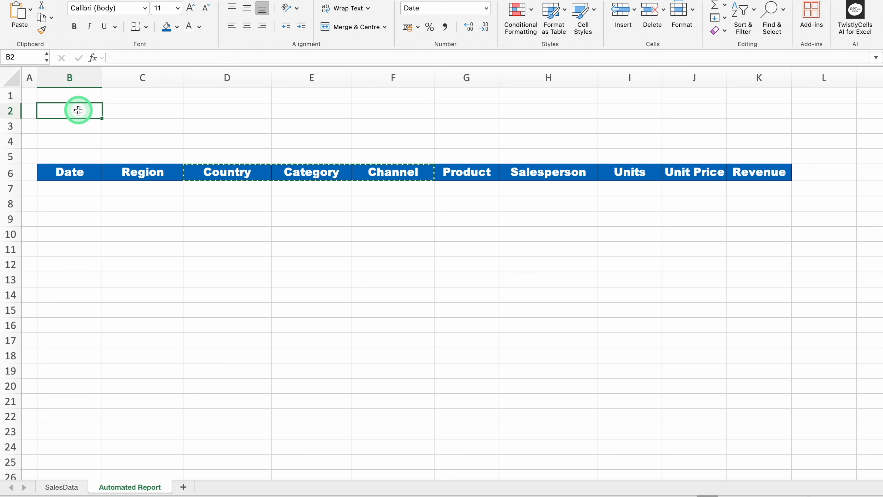
pyautogui.rightClick(80, 113)
pyautogui.moveTo(171, 158)
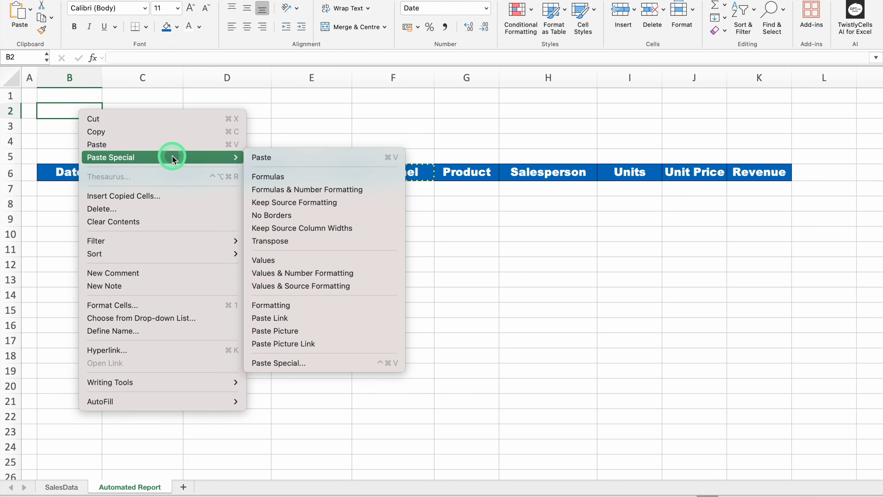
pyautogui.click(315, 362)
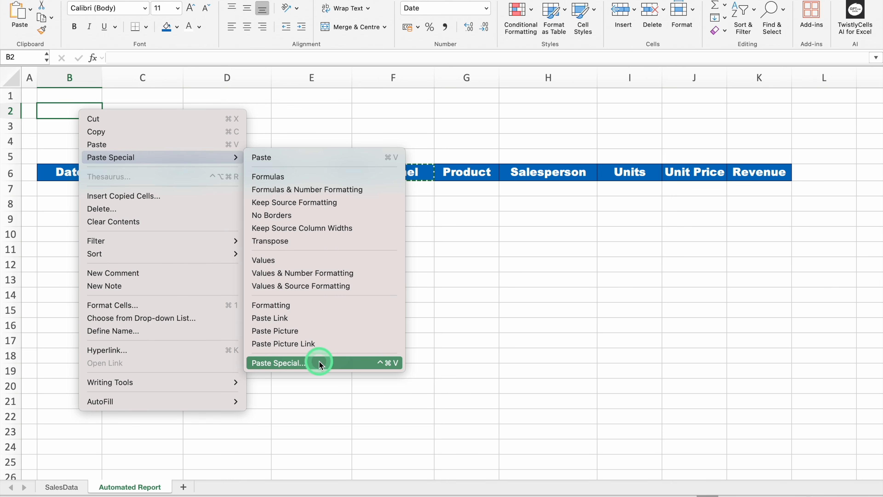
pyautogui.moveTo(369, 247); pyautogui.dragTo(366, 105)
pyautogui.click(221, 168)
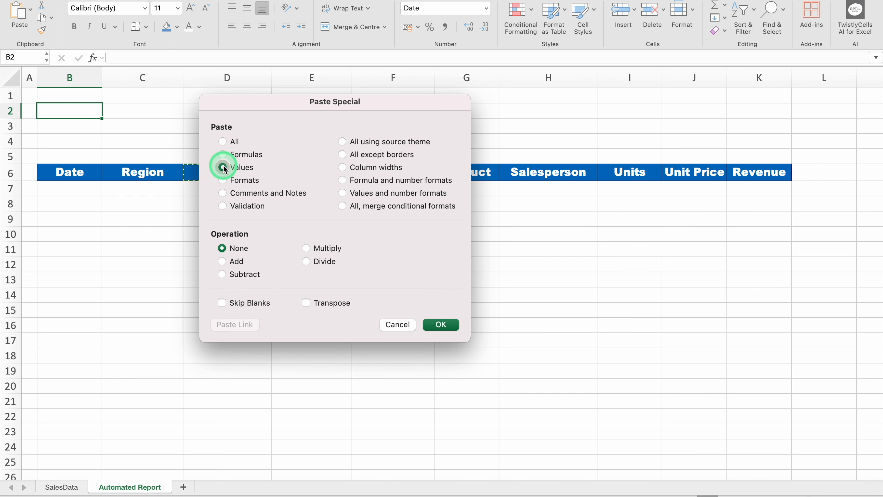
pyautogui.click(313, 309)
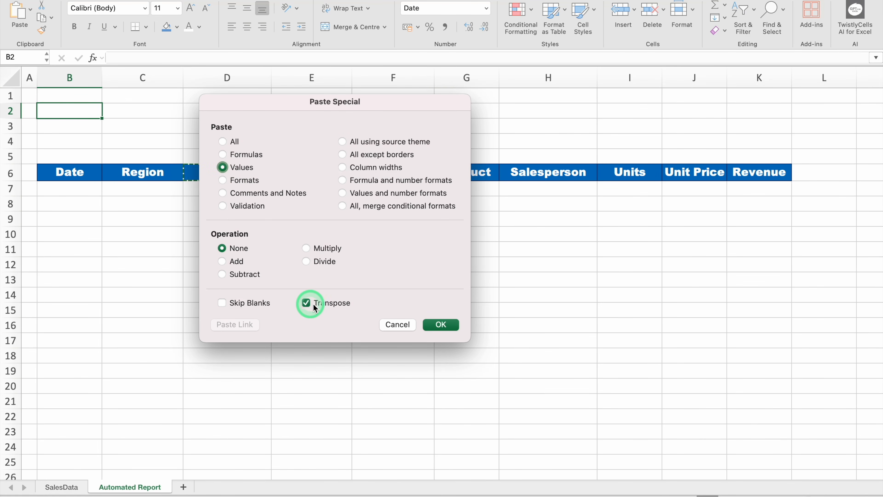
pyautogui.click(435, 325)
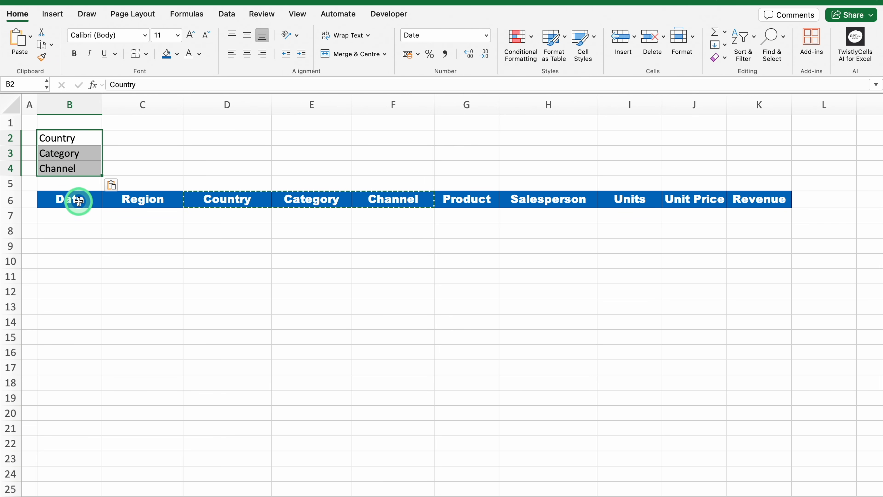
# Copy the formatting of the Date header in B6 onto the Country, Category and Channel labels in B2:B4
pyautogui.click(72, 201)
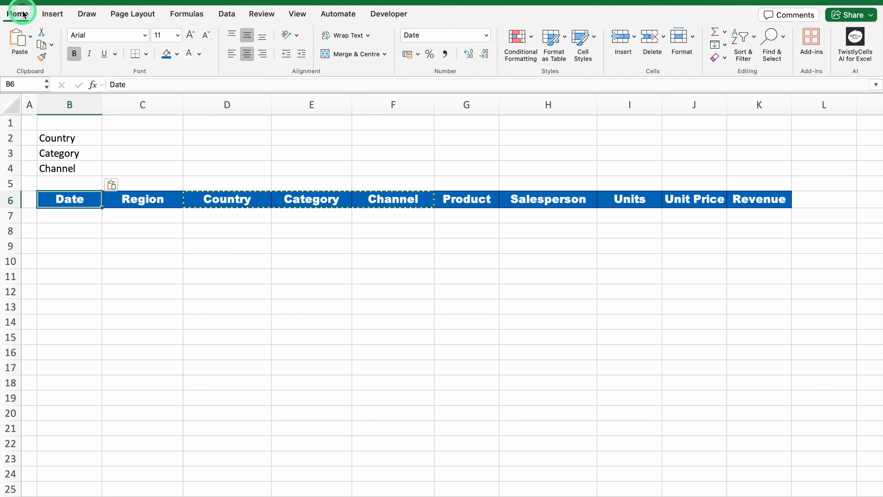
pyautogui.click(42, 58)
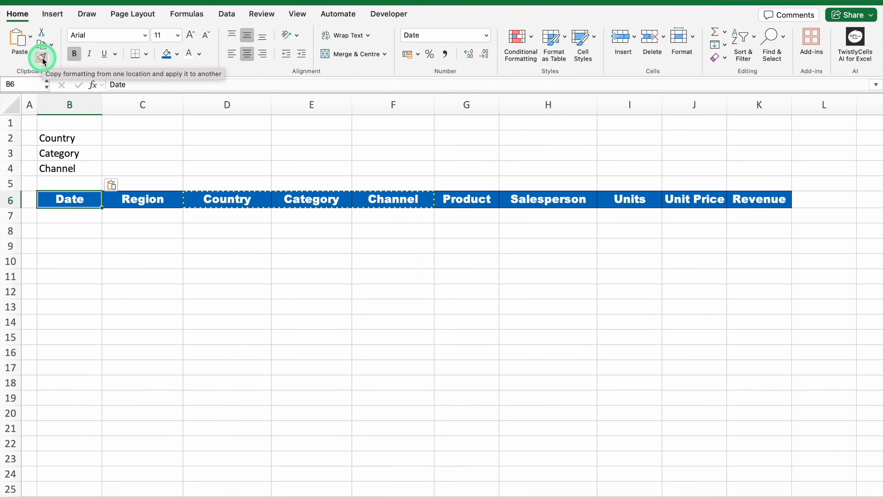
pyautogui.click(75, 139)
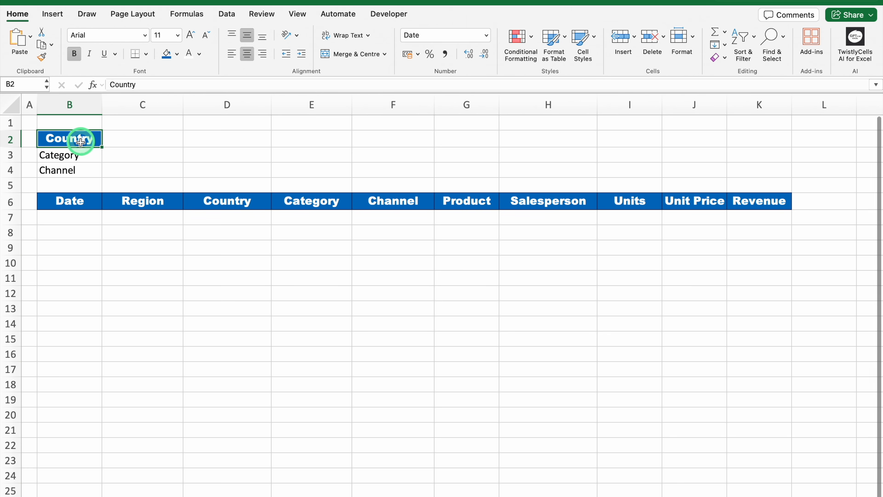
pyautogui.click(89, 154)
pyautogui.click(94, 172)
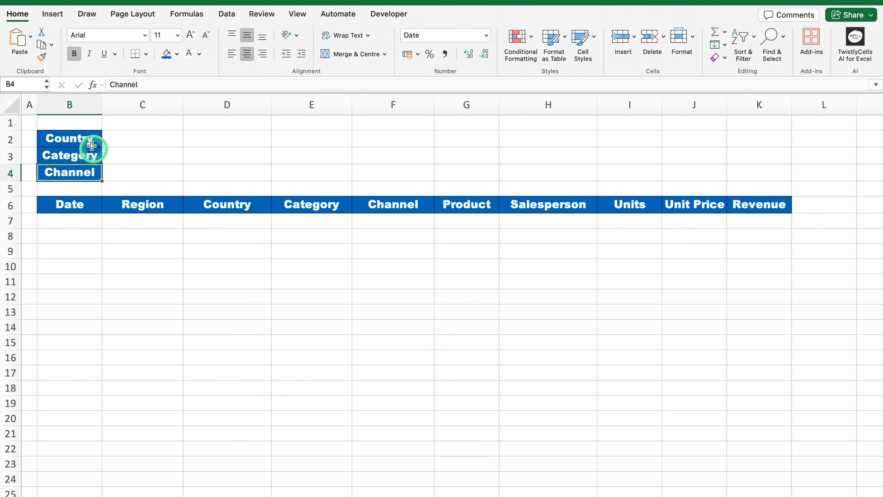
# Apply All Borders to the filter block B2:C4
pyautogui.moveTo(91, 137); pyautogui.dragTo(146, 174)
pyautogui.click(146, 54)
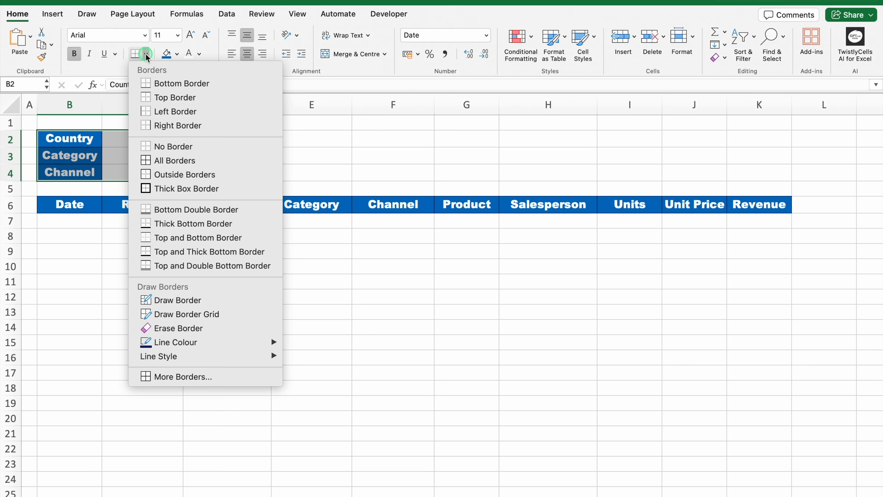
pyautogui.click(169, 158)
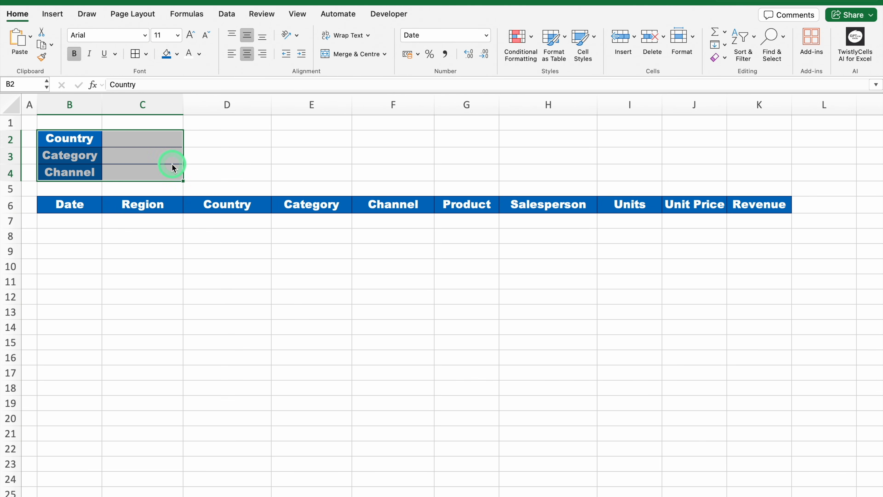
# Fill the filter input cells C2:C4 with standard red and apply the current font colour to them
pyautogui.click(137, 140)
pyautogui.moveTo(136, 139); pyautogui.dragTo(136, 172)
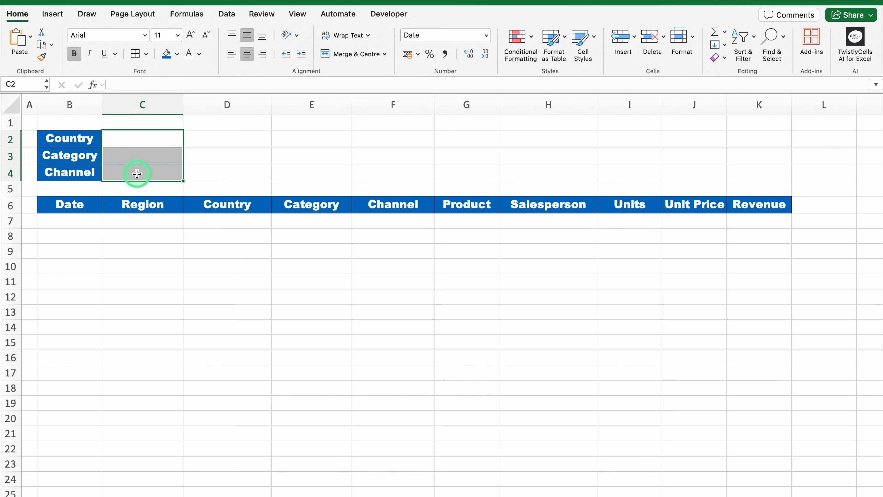
pyautogui.click(177, 54)
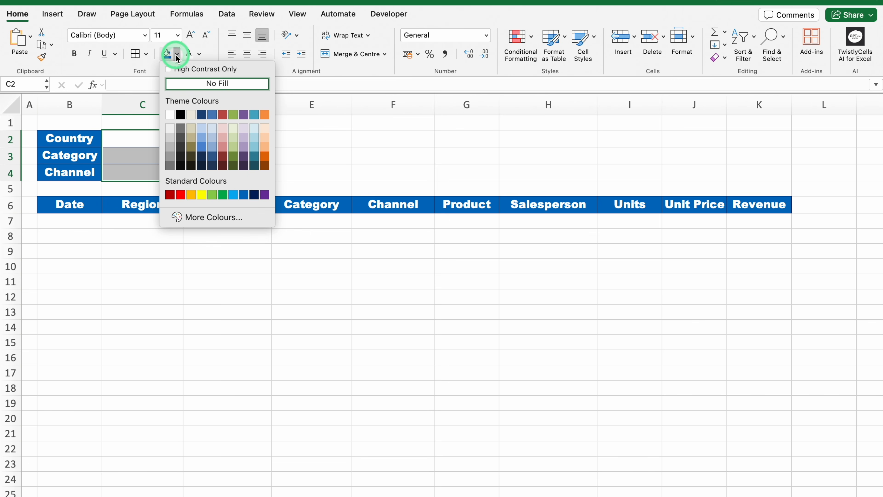
pyautogui.click(181, 194)
pyautogui.click(189, 55)
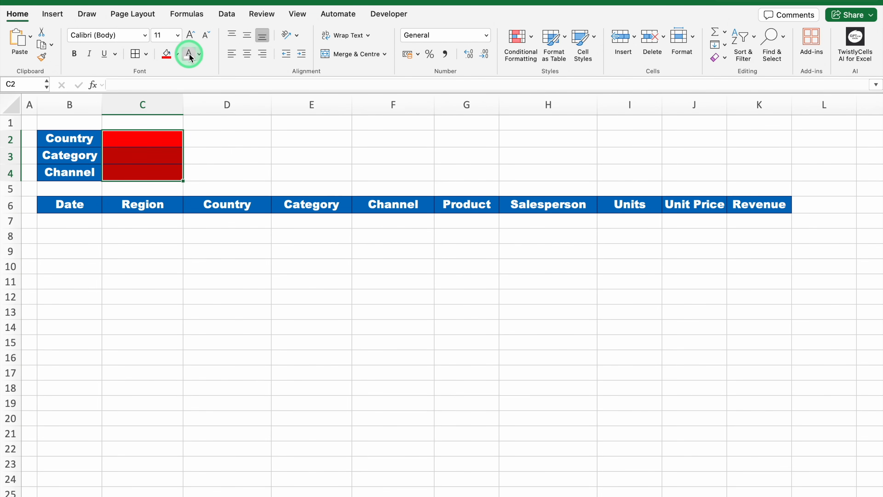
# Merge and centre I2:K2, fill the merged cell with red and apply the current font colour
pyautogui.click(621, 138)
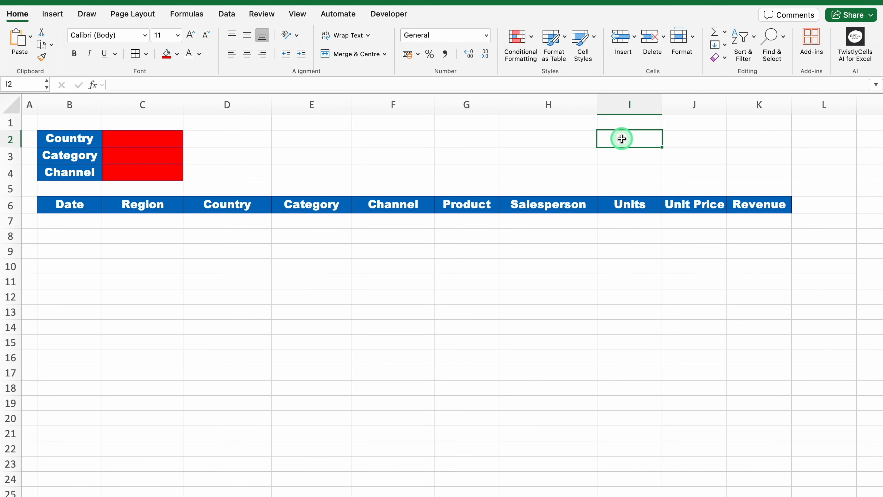
pyautogui.moveTo(621, 139); pyautogui.dragTo(751, 134)
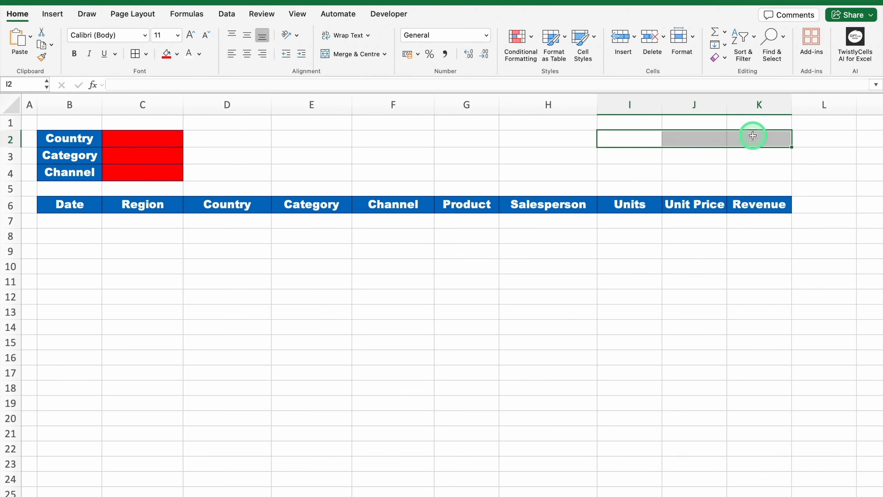
pyautogui.click(398, 84)
pyautogui.click(354, 54)
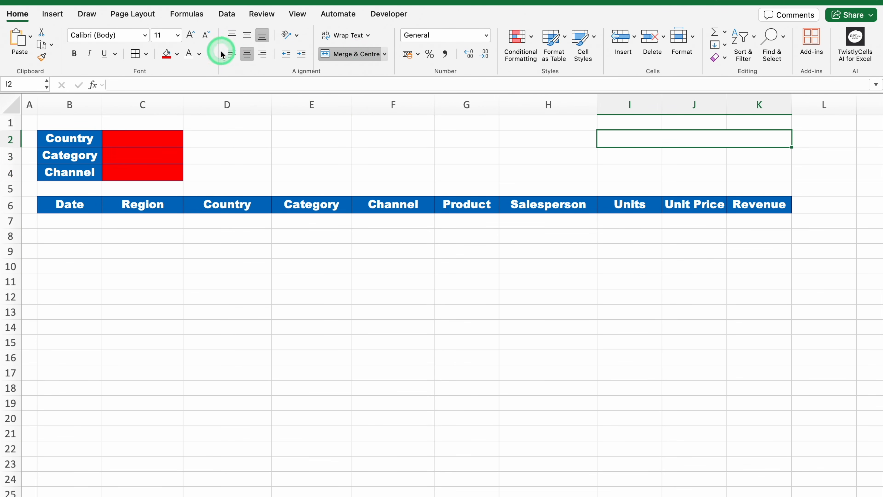
pyautogui.click(175, 57)
pyautogui.click(189, 59)
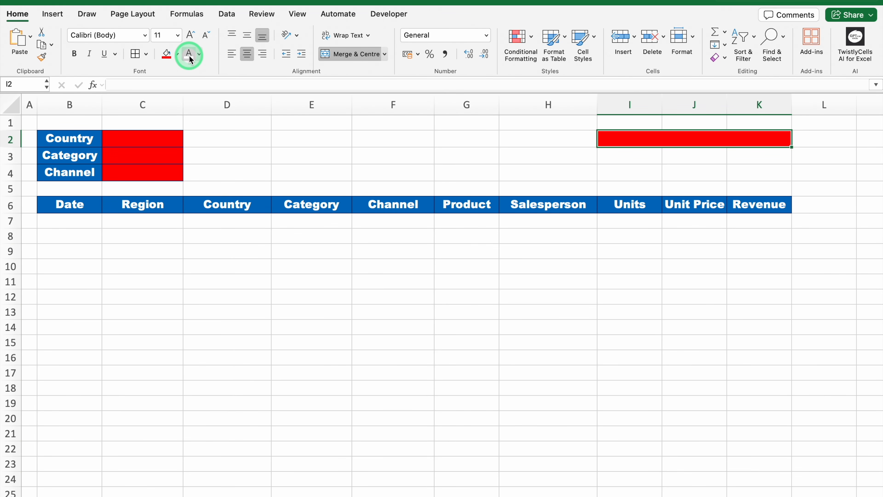
pyautogui.click(627, 144)
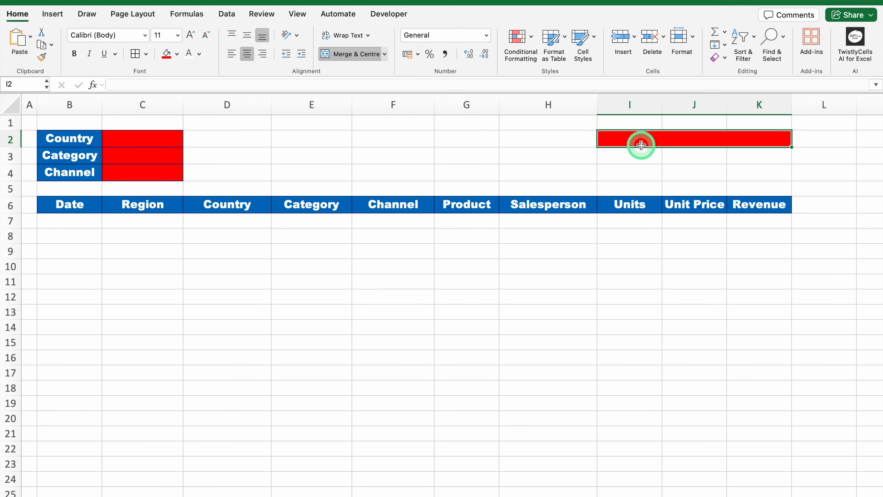
# Enter the heading "Total & Average" in the merged cell I2 and apply borders to I2:K4
pyautogui.write('Total & Average')
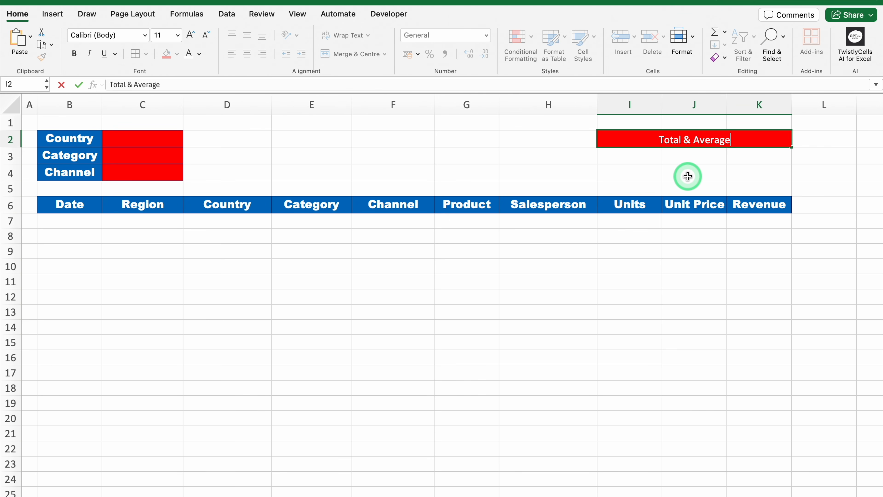
pyautogui.press('Return')
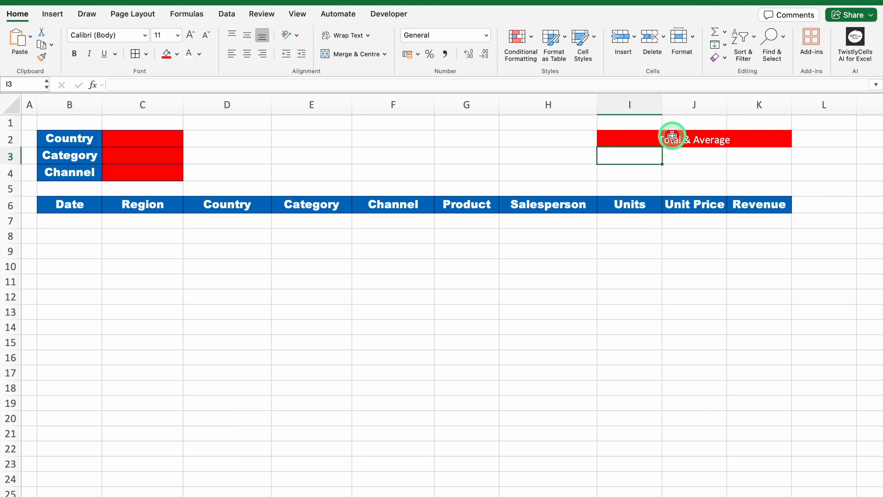
pyautogui.click(672, 135)
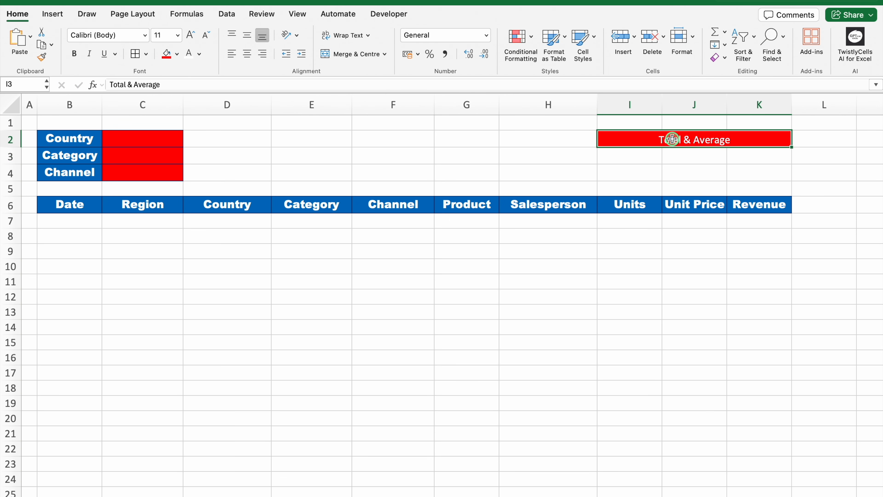
pyautogui.moveTo(672, 139); pyautogui.dragTo(672, 170)
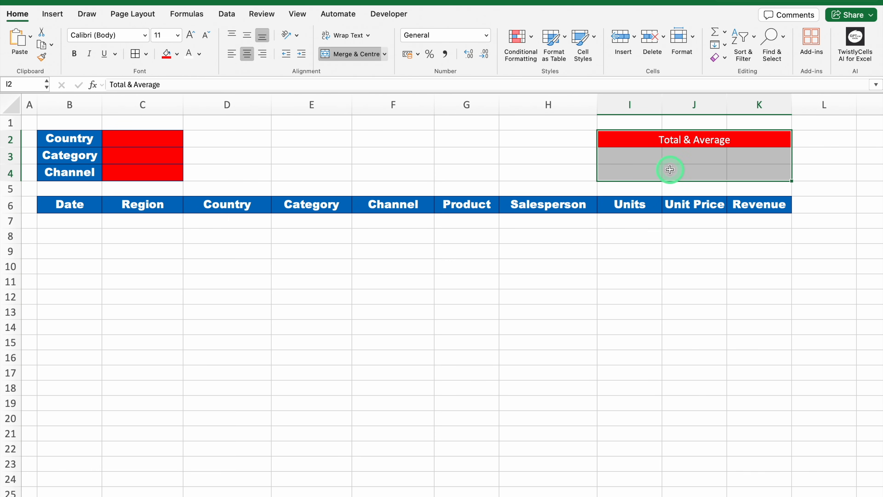
pyautogui.click(135, 54)
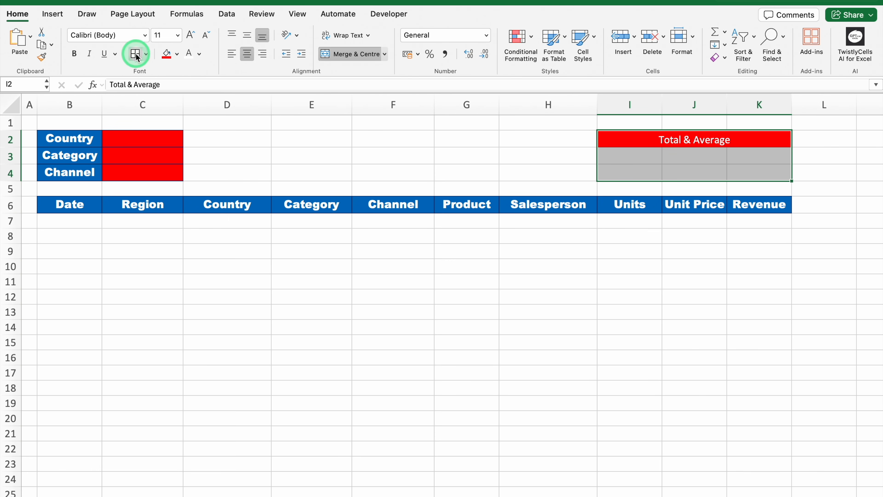
# Set the font of the Total & Average block I2:K4 to Arial Bold
pyautogui.click(143, 35)
pyautogui.moveTo(144, 138)
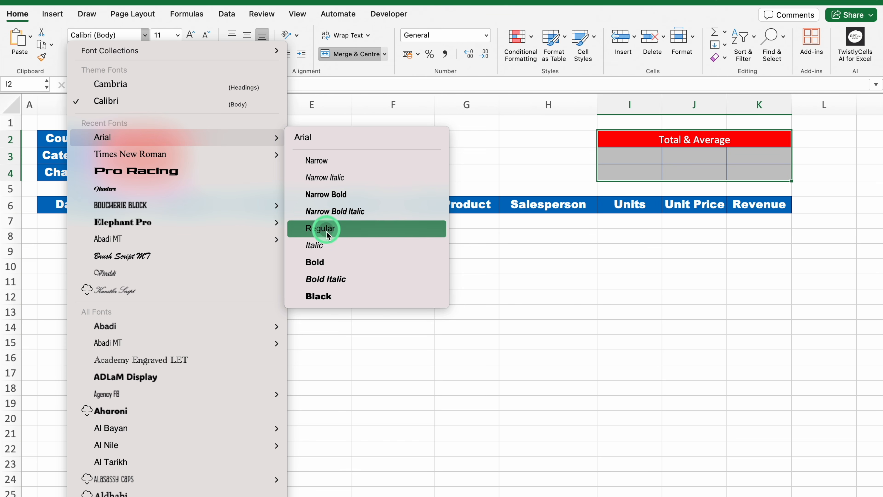
pyautogui.click(328, 262)
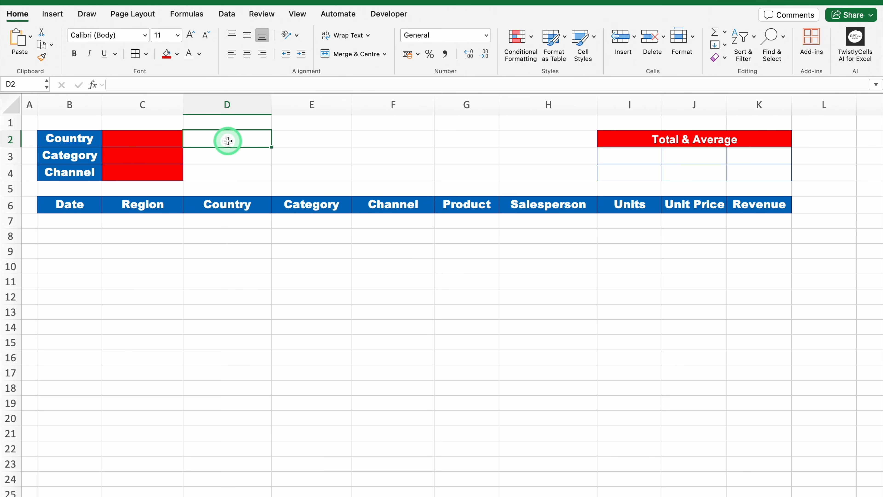
# Merge and centre D2:H4 and enter the title "Dynamic List" in it
pyautogui.moveTo(227, 138); pyautogui.dragTo(525, 169)
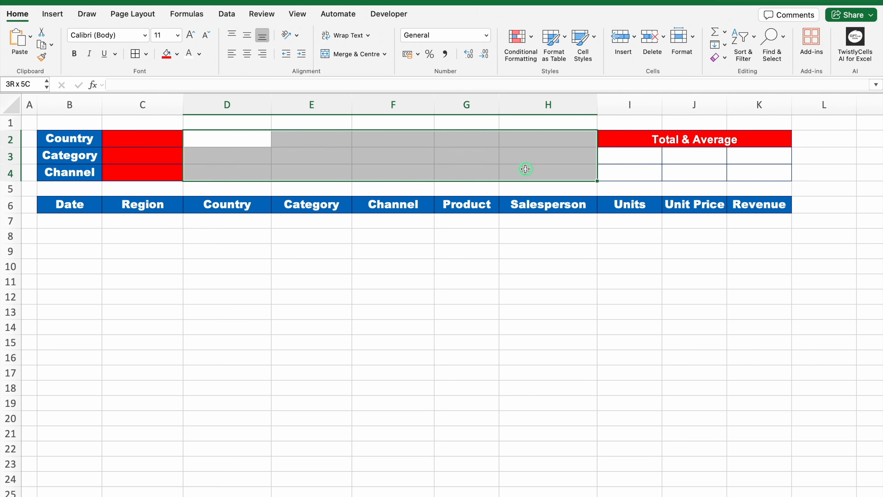
pyautogui.click(346, 54)
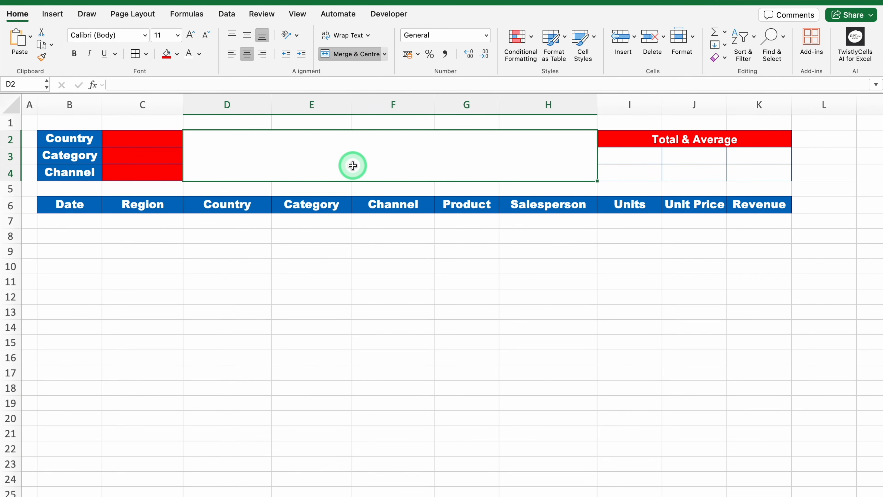
pyautogui.write('Dynamic List')
pyautogui.press('Return')
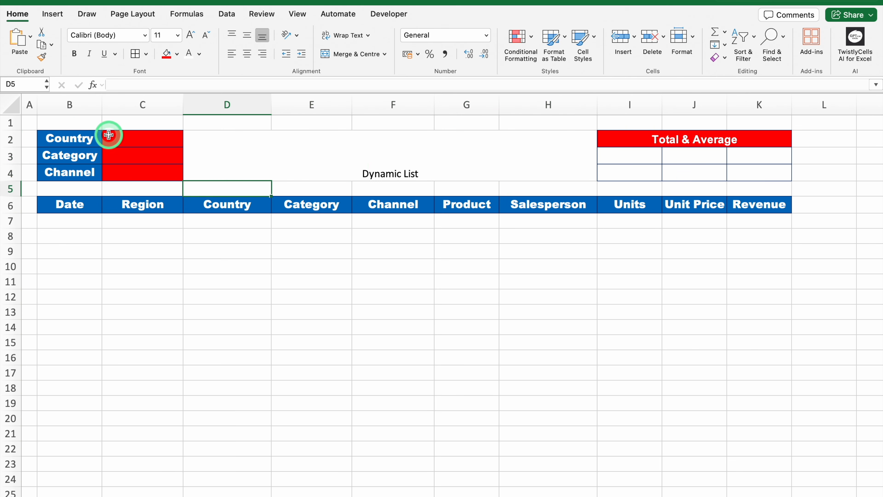
# Align the contents of every cell on the sheet vertically to the middle
pyautogui.click(13, 105)
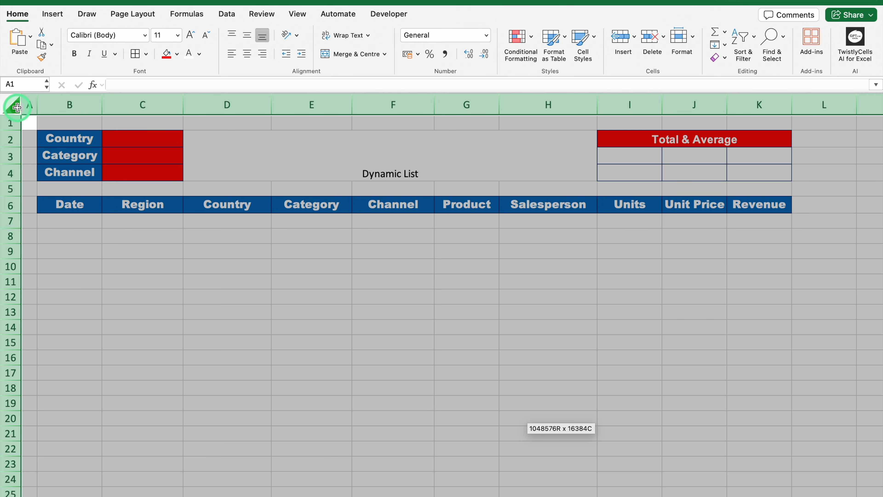
pyautogui.click(27, 16)
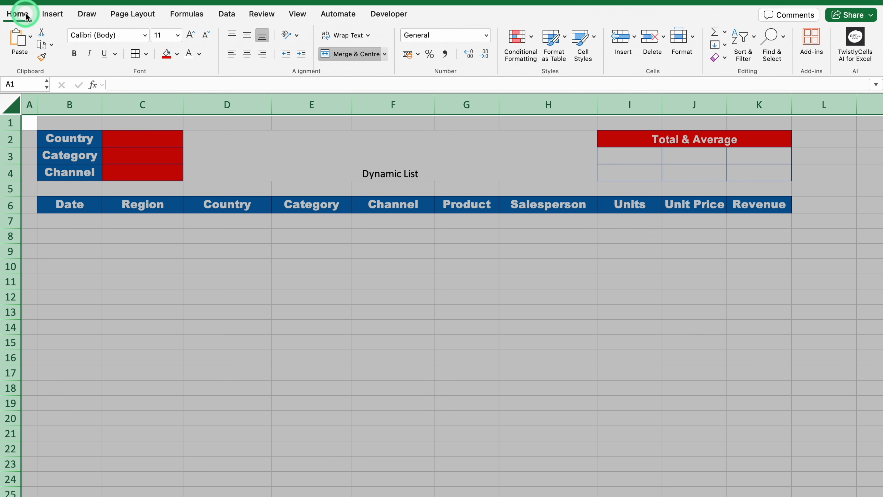
pyautogui.click(247, 36)
# Set the font of the Dynamic List title in D2 to Arial Bold Italic
pyautogui.click(275, 140)
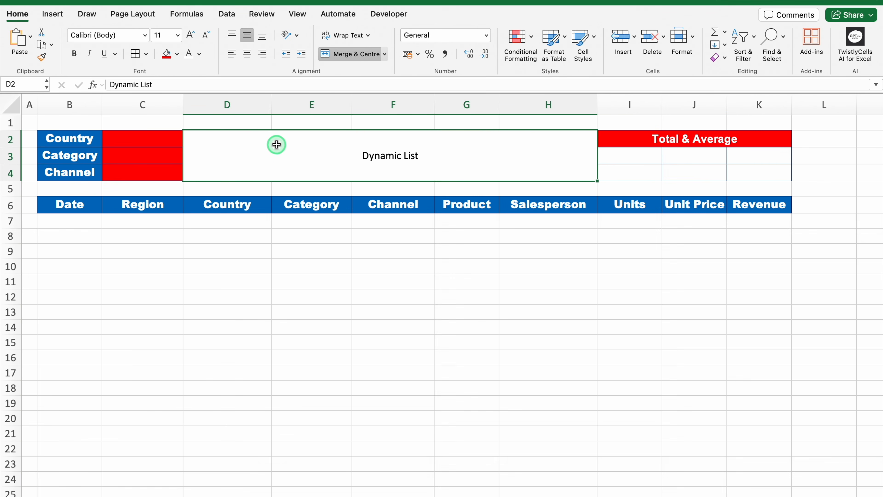
pyautogui.click(145, 35)
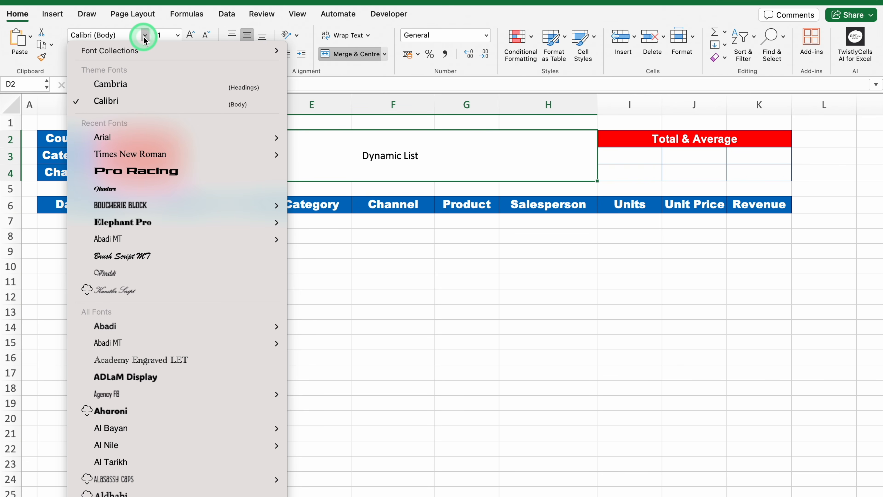
pyautogui.moveTo(146, 138)
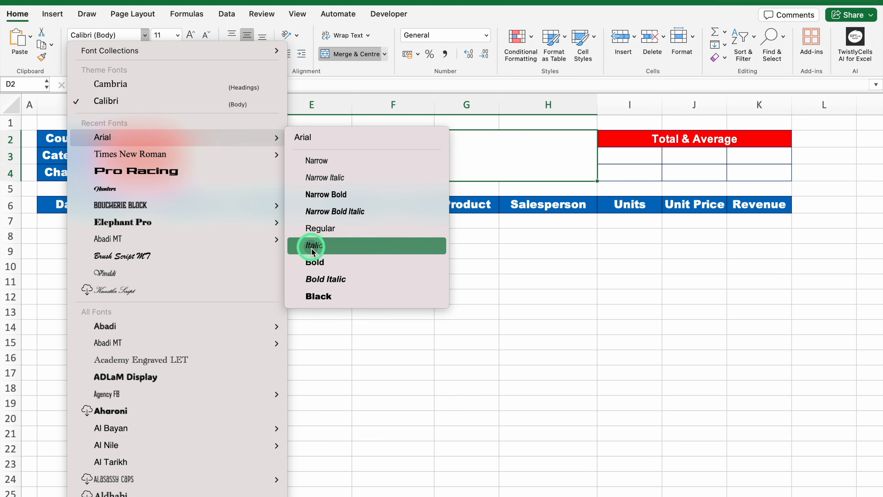
pyautogui.click(320, 279)
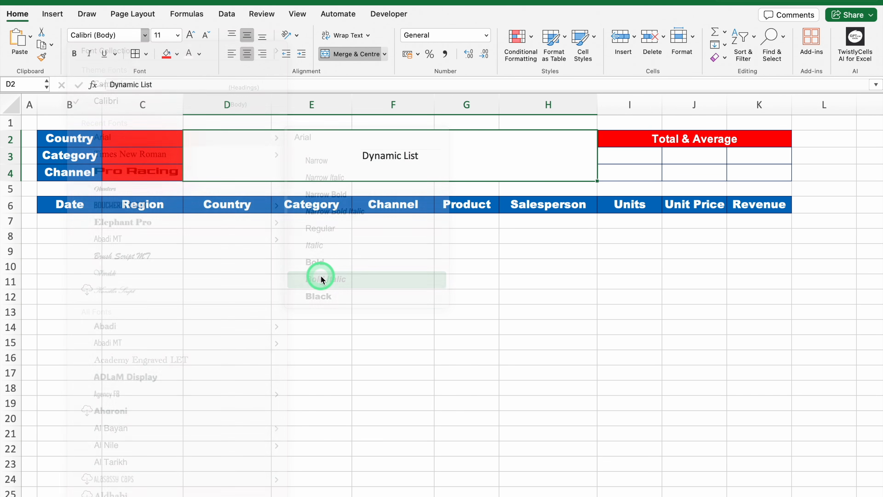
# Enlarge the Dynamic List title to size 36 and fill its merged cell with standard orange
pyautogui.click(190, 35)
pyautogui.click(190, 34)
pyautogui.click(190, 35)
pyautogui.click(190, 35)
pyautogui.click(190, 35)
pyautogui.click(190, 35)
pyautogui.click(191, 35)
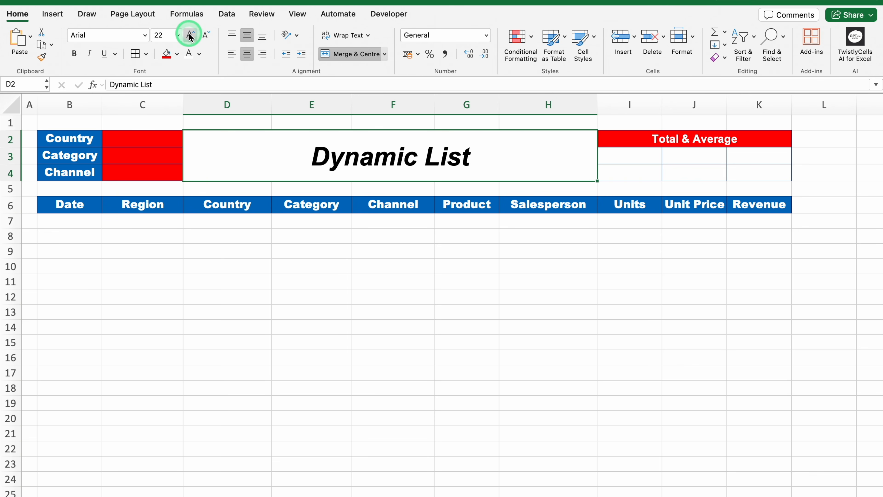
pyautogui.click(190, 34)
pyautogui.click(190, 35)
pyautogui.click(190, 34)
pyautogui.click(177, 54)
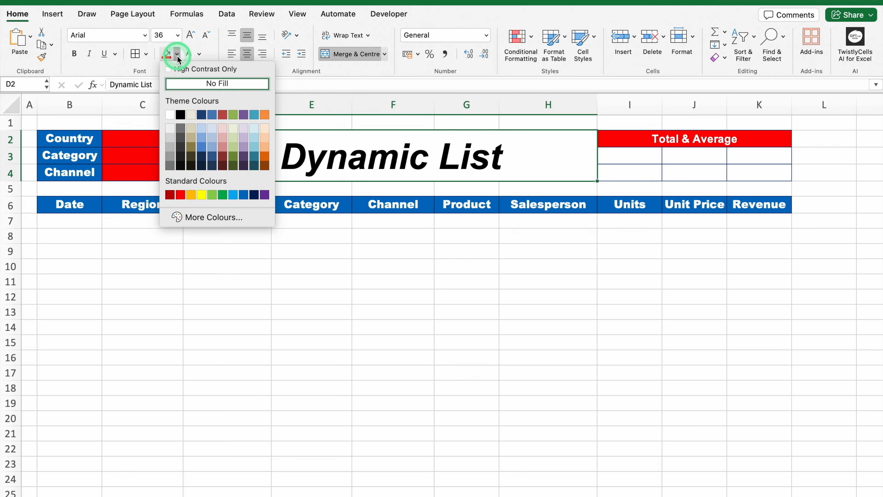
pyautogui.click(191, 195)
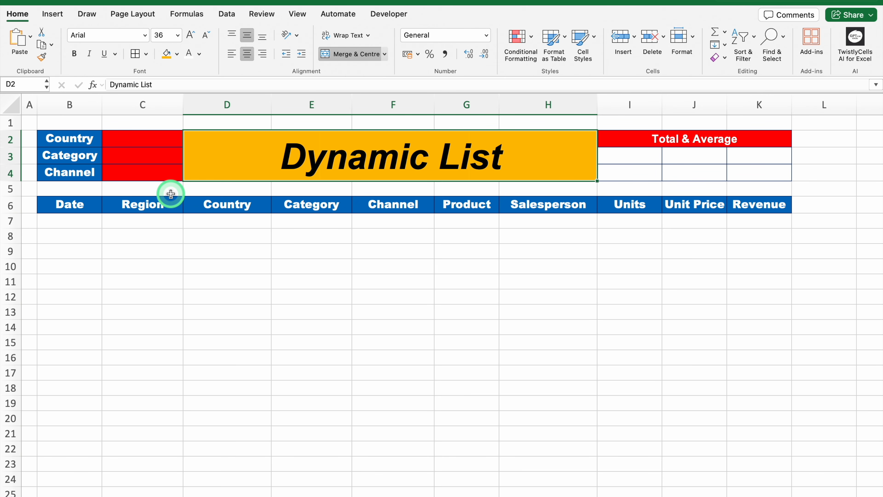
# Reduce the height of the empty row 5 between the filter block and the table headers
pyautogui.click(10, 189)
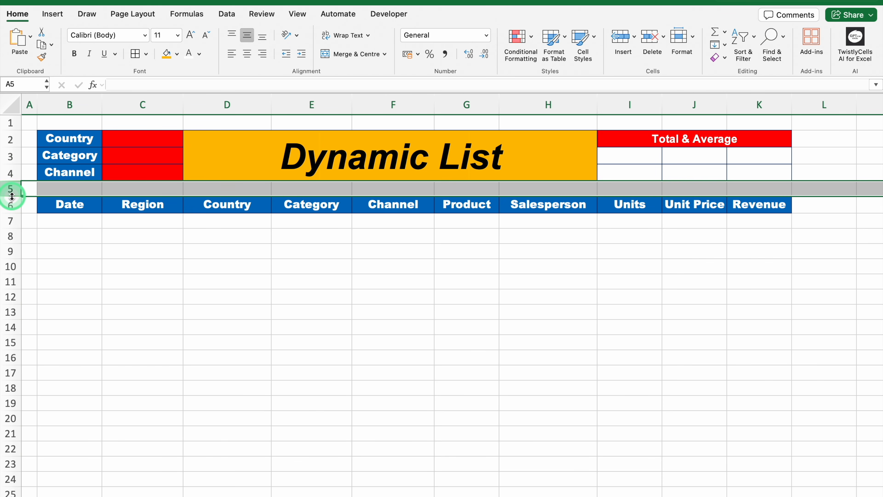
pyautogui.moveTo(10, 196); pyautogui.dragTo(13, 187)
pyautogui.click(70, 212)
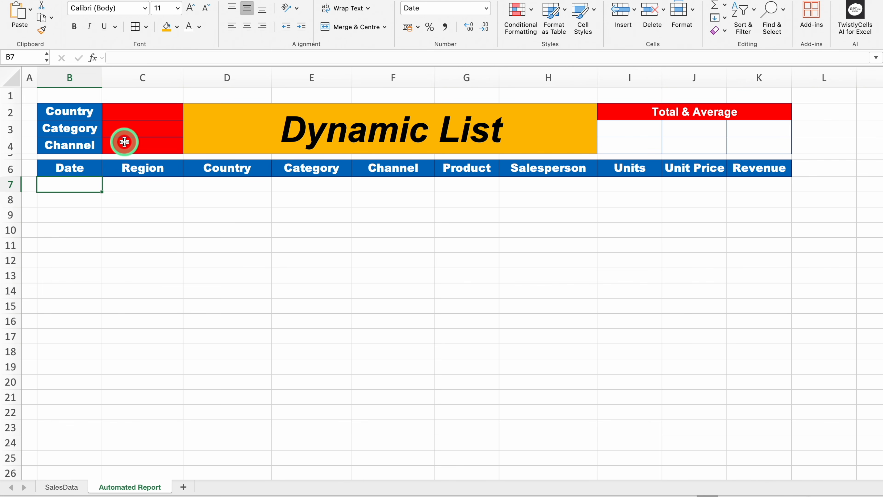
# Copy the Country, Category and Channel headers D3:F3 on the SalesData sheet and paste them at M3
pyautogui.click(62, 487)
pyautogui.click(247, 146)
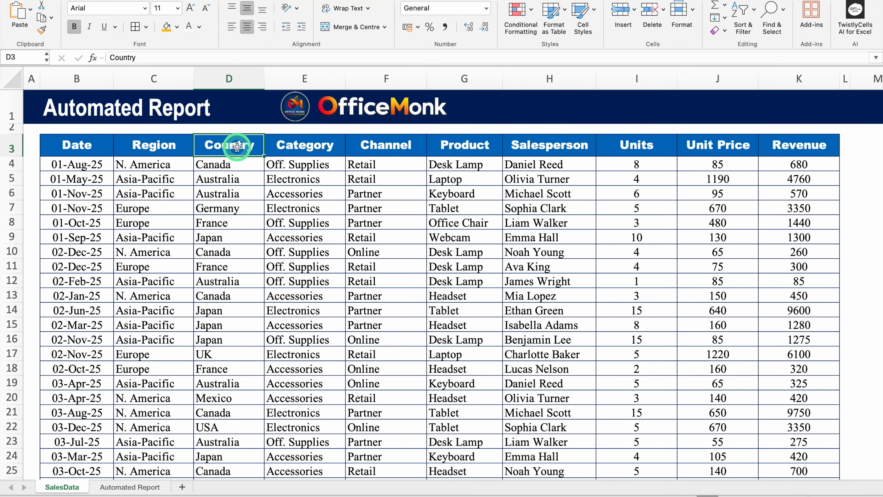
pyautogui.moveTo(237, 146); pyautogui.dragTo(372, 145)
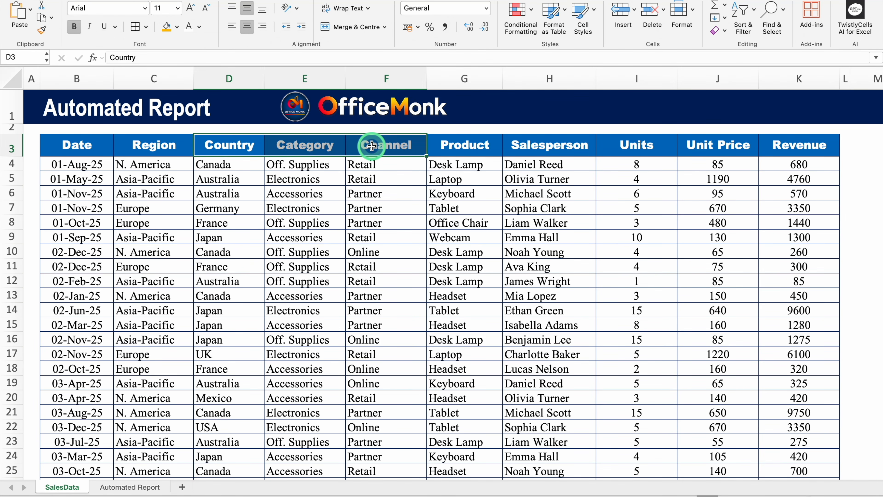
pyautogui.press('super+c')
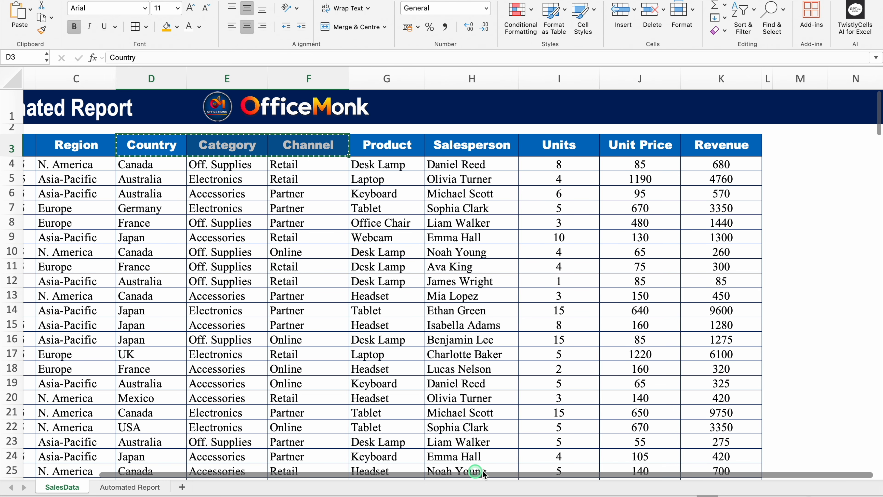
pyautogui.hscroll(2, 472, 471)
pyautogui.click(809, 149)
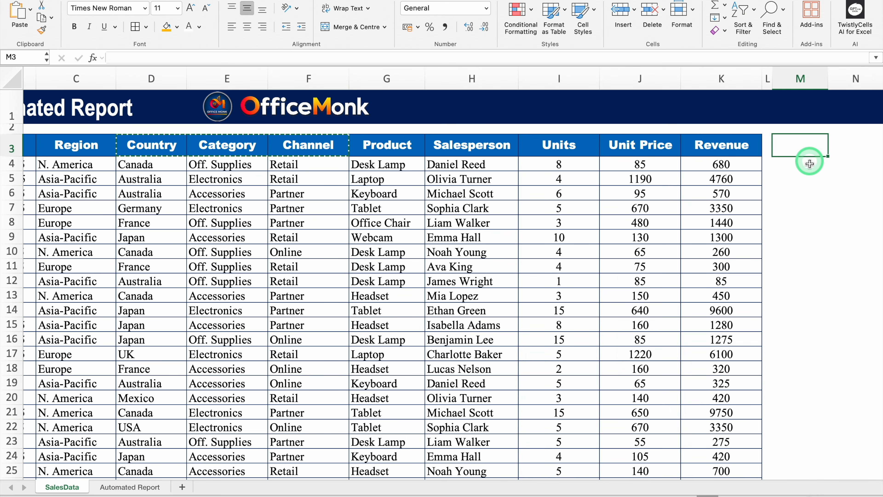
pyautogui.press('super+v')
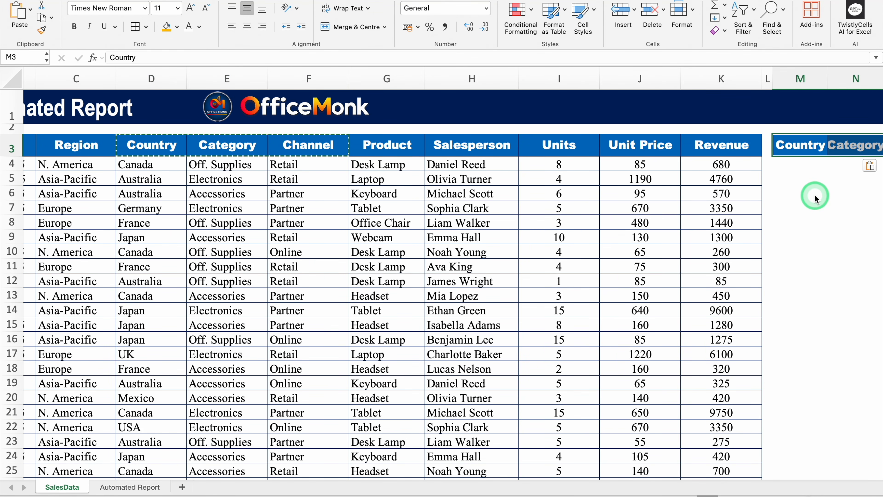
pyautogui.click(817, 175)
# Widen columns M to O evenly so the pasted Country, Category and Channel headers fit with room to spare
pyautogui.hscroll(5, 817, 175)
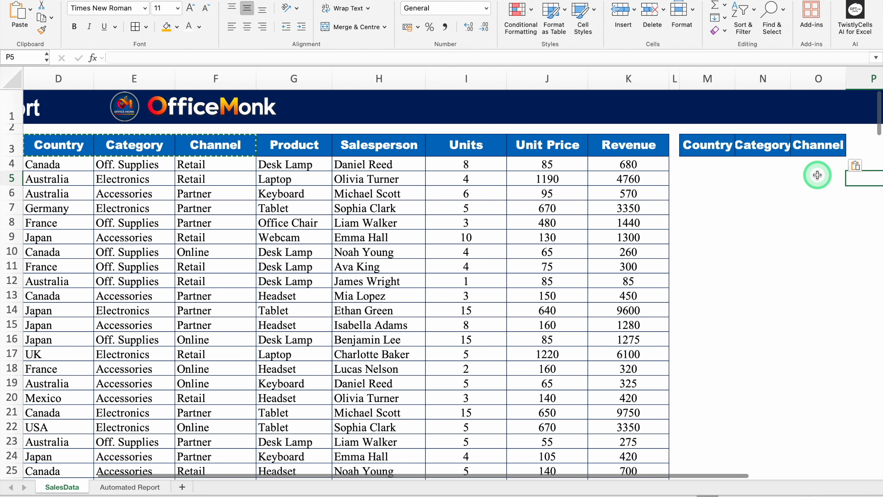
pyautogui.click(563, 74)
pyautogui.moveTo(568, 75); pyautogui.dragTo(734, 86)
# Enter =UNIQUE(D4:D500) in M4 to list the distinct countries under the copied Country header
pyautogui.click(583, 167)
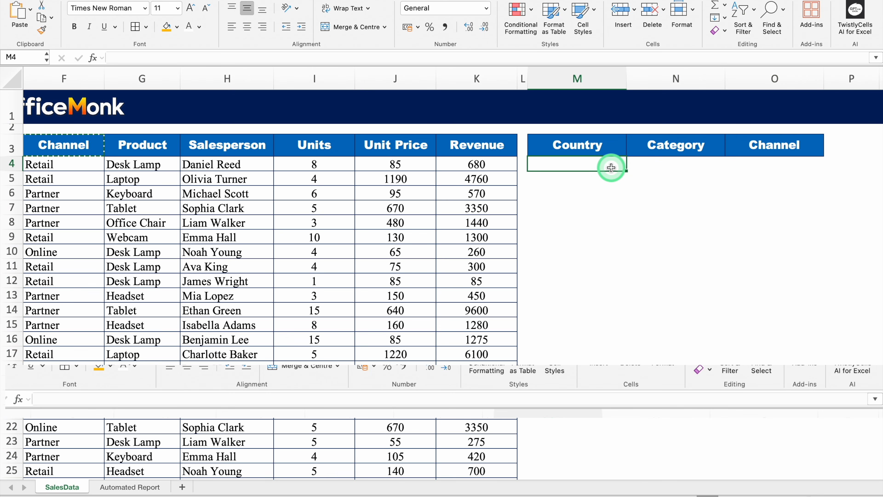
pyautogui.write('=')
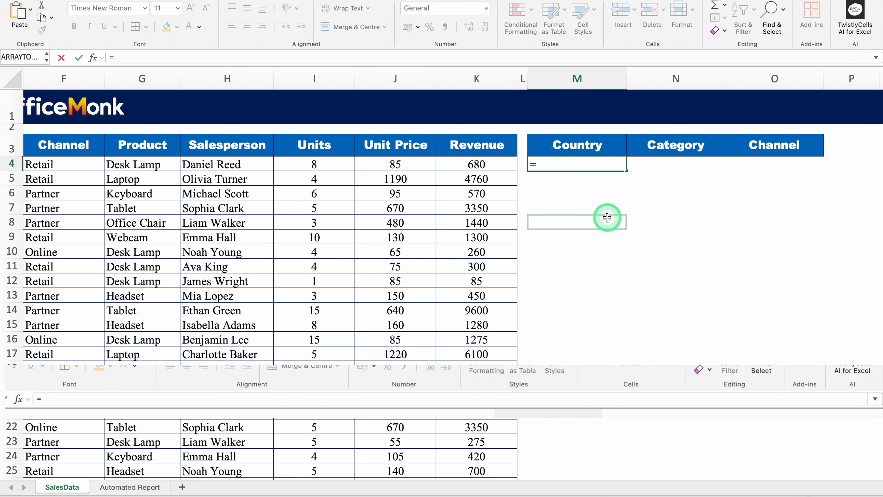
pyautogui.write('UNIQUE')
pyautogui.doubleClick(552, 188)
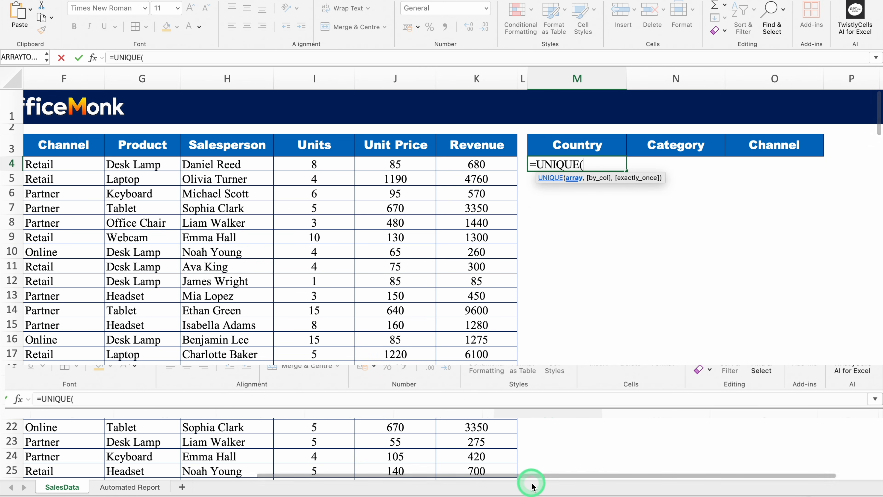
pyautogui.moveTo(532, 477); pyautogui.dragTo(300, 466)
pyautogui.click(237, 167)
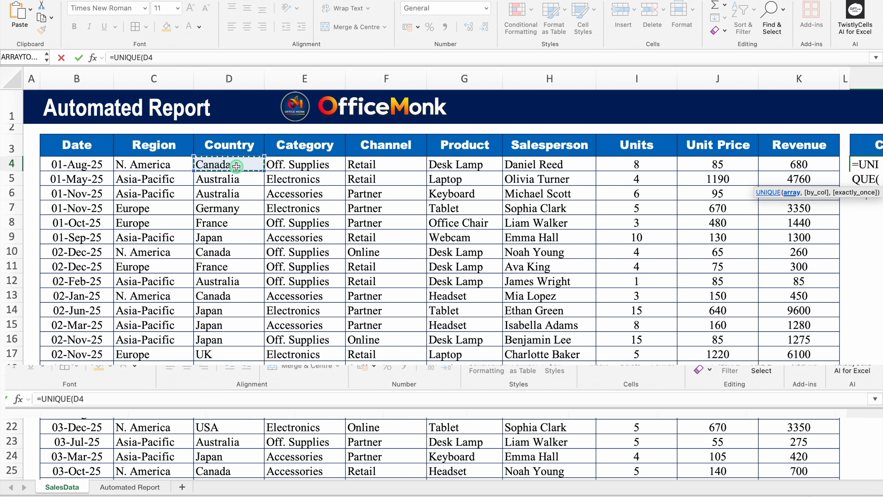
pyautogui.moveTo(237, 166); pyautogui.dragTo(232, 178)
pyautogui.moveTo(441, 473); pyautogui.dragTo(640, 463)
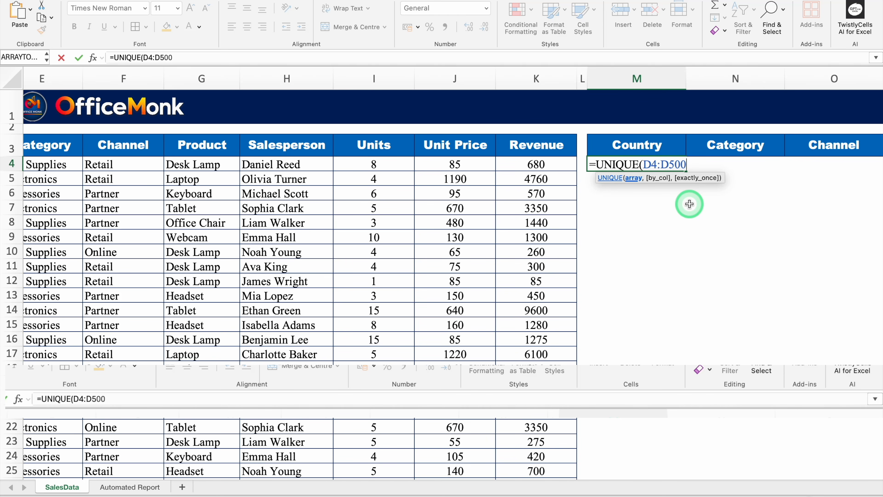
pyautogui.write(')')
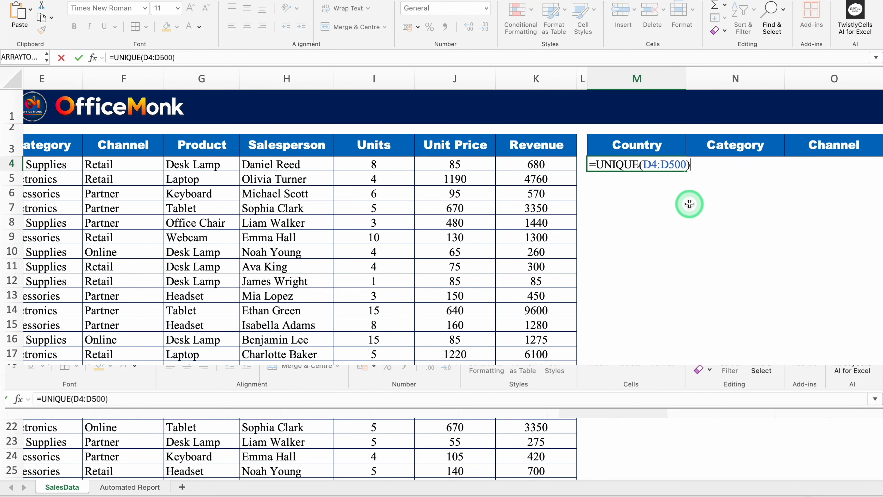
pyautogui.press('Return')
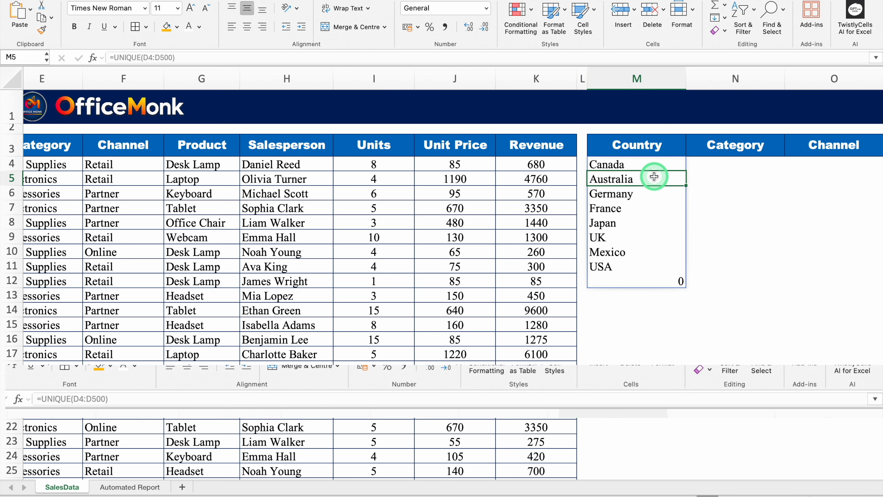
# Wrap the M4 formula in SORT so it reads =SORT(UNIQUE(D4:D500)) and lists the distinct countries alphabetically
pyautogui.click(650, 164)
pyautogui.doubleClick(649, 165)
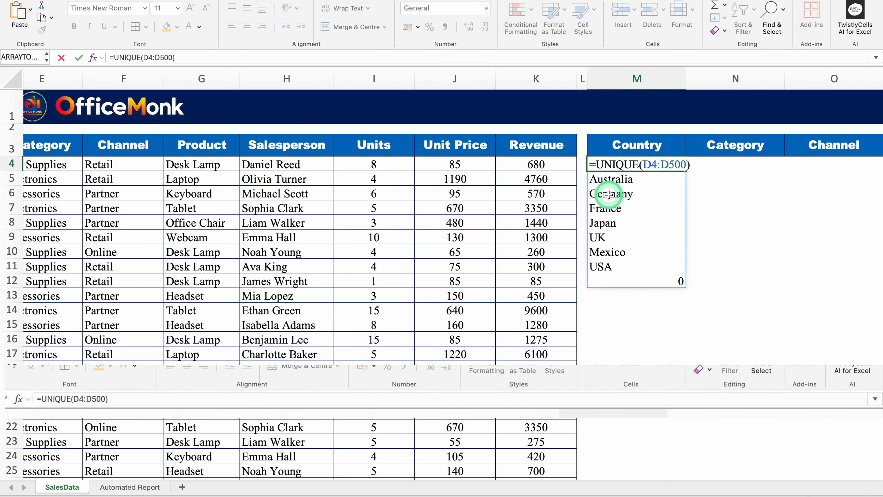
pyautogui.write('SORT')
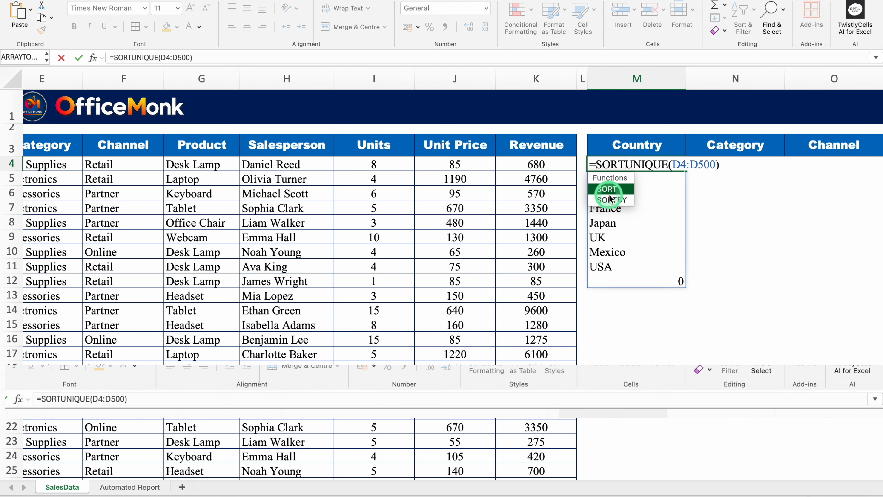
pyautogui.doubleClick(609, 193)
pyautogui.click(723, 164)
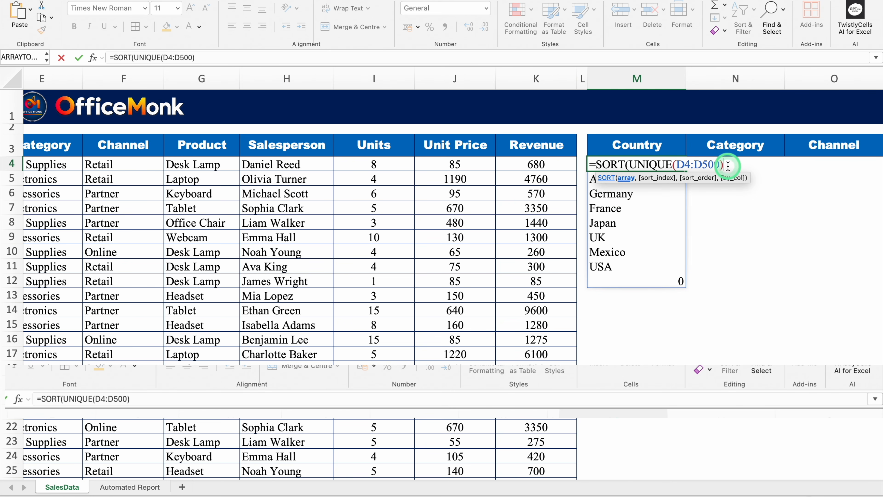
pyautogui.write(')')
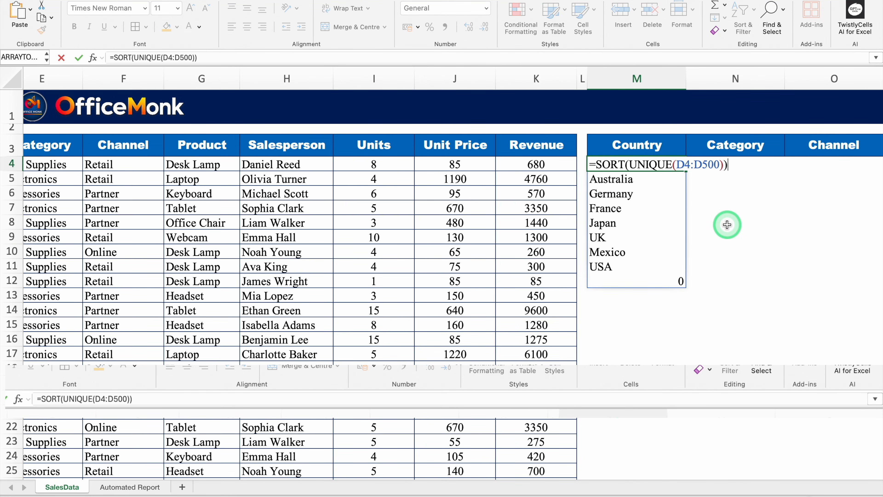
pyautogui.press('Return')
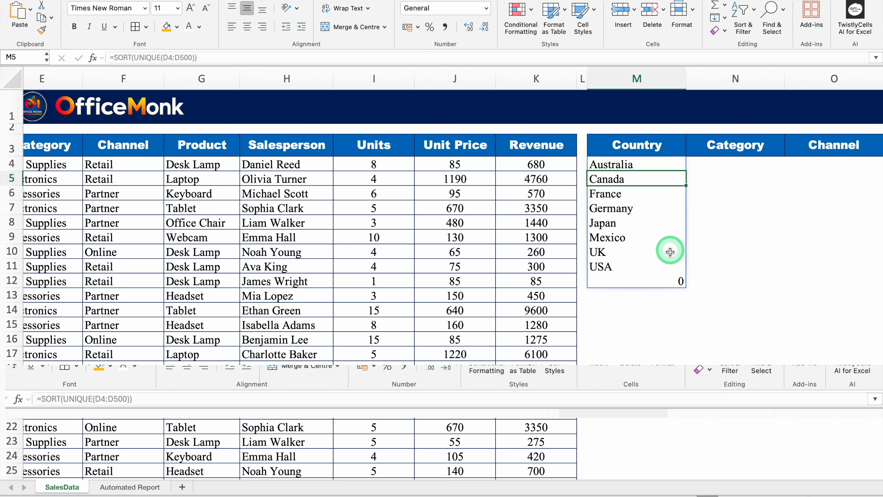
# Change the range in the M4 formula to D4:.D500 so trailing blank cells are left out of the country list
pyautogui.click(650, 164)
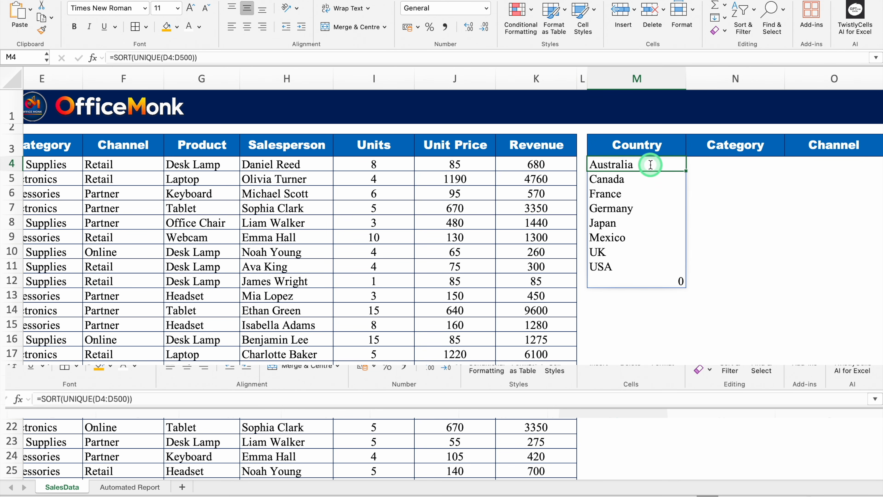
pyautogui.doubleClick(650, 164)
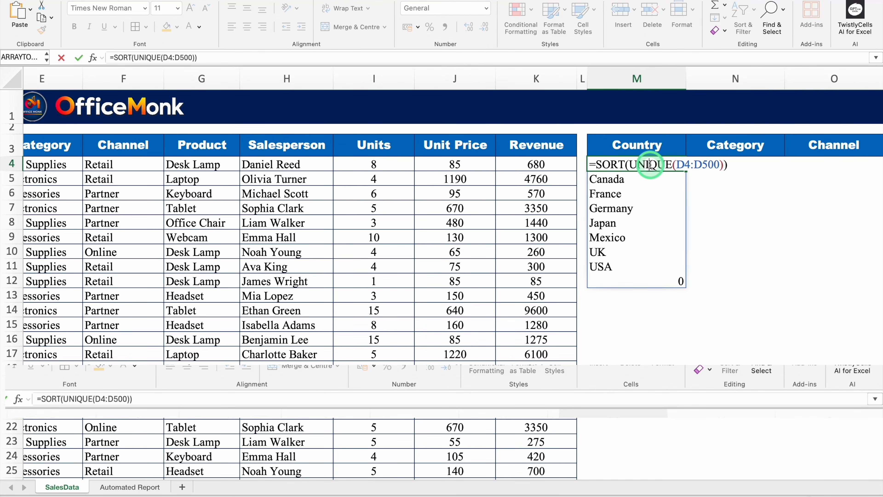
pyautogui.click(695, 164)
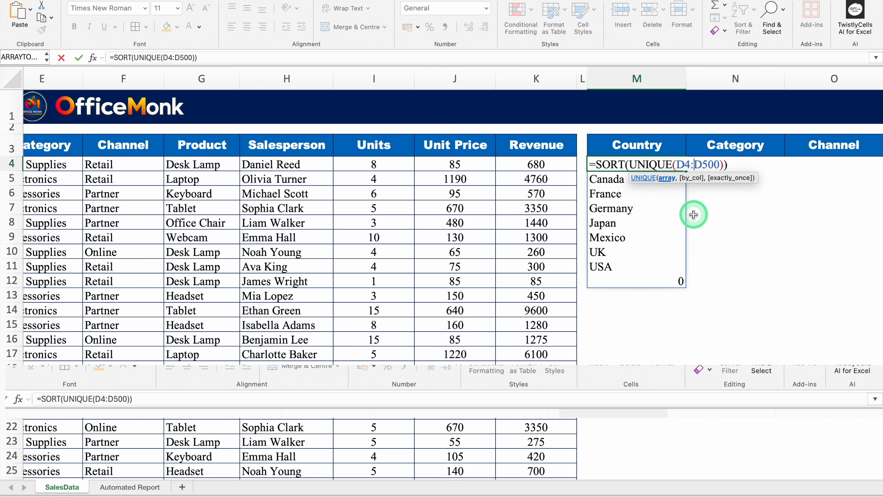
pyautogui.write('.')
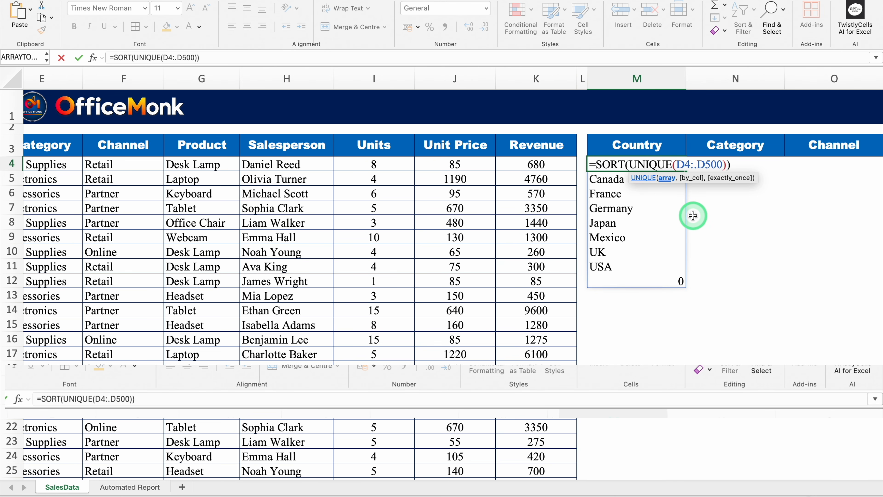
pyautogui.press('Return')
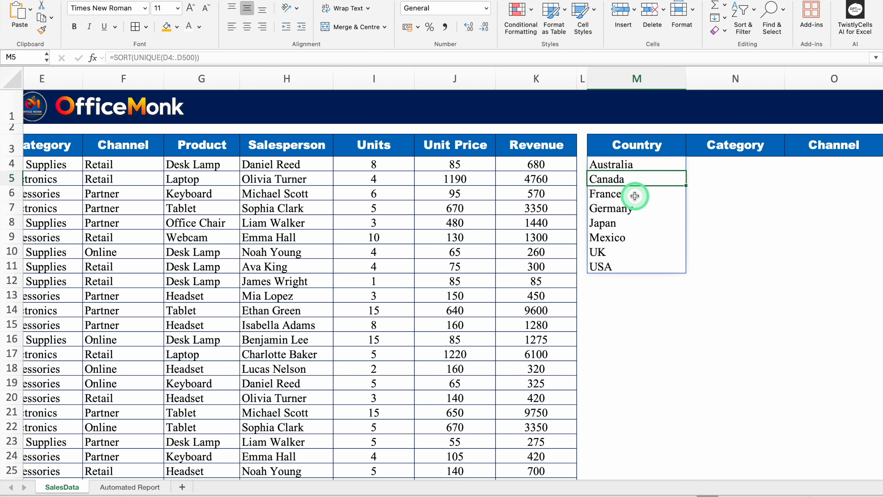
# Fill the M4 formula across to N4 and O4 to produce the sorted Category and Channel lists
pyautogui.click(635, 164)
pyautogui.moveTo(684, 169); pyautogui.dragTo(847, 170)
pyautogui.click(740, 238)
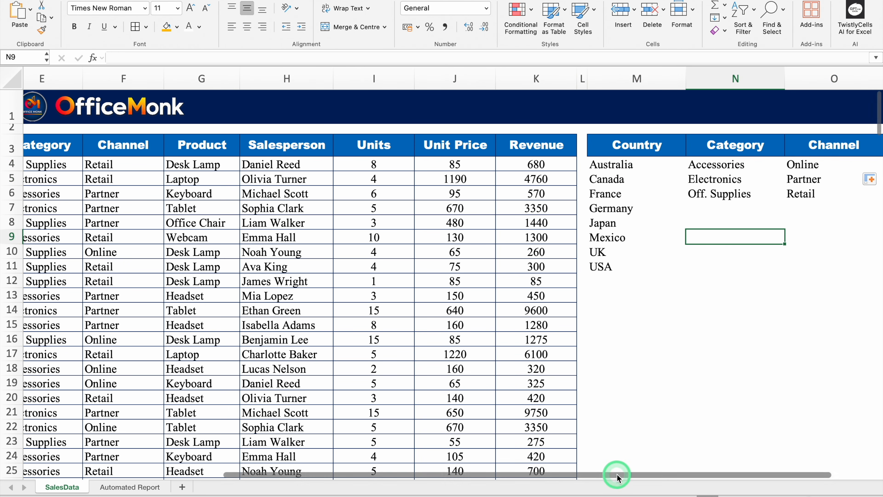
# Apply cell borders to the helper list range M3:O14, leaving spare bordered rows below the values
pyautogui.moveTo(617, 475); pyautogui.dragTo(676, 475)
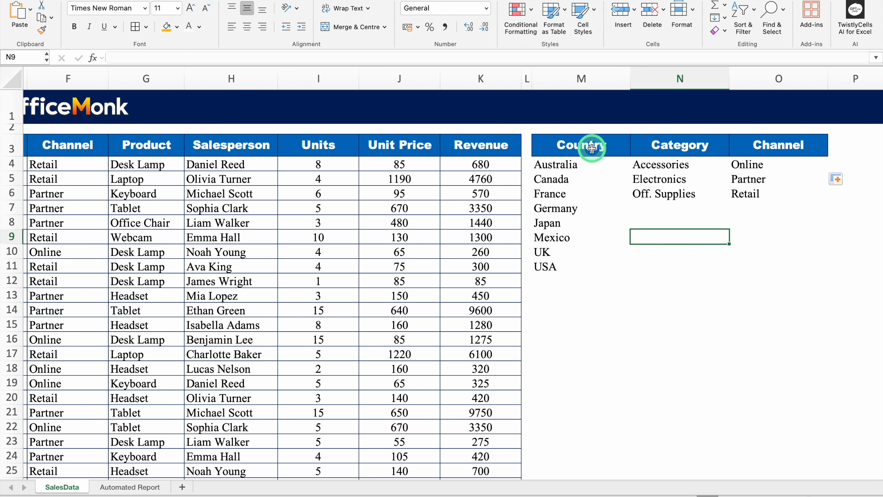
pyautogui.moveTo(592, 149)
pyautogui.mouseDown()
pyautogui.moveTo(759, 160)
pyautogui.moveTo(775, 312)
pyautogui.mouseUp()
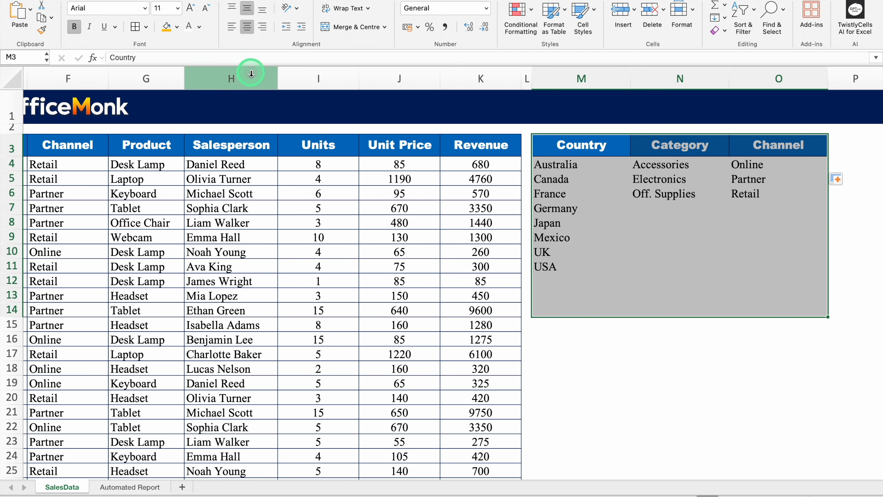
pyautogui.click(130, 35)
pyautogui.click(591, 323)
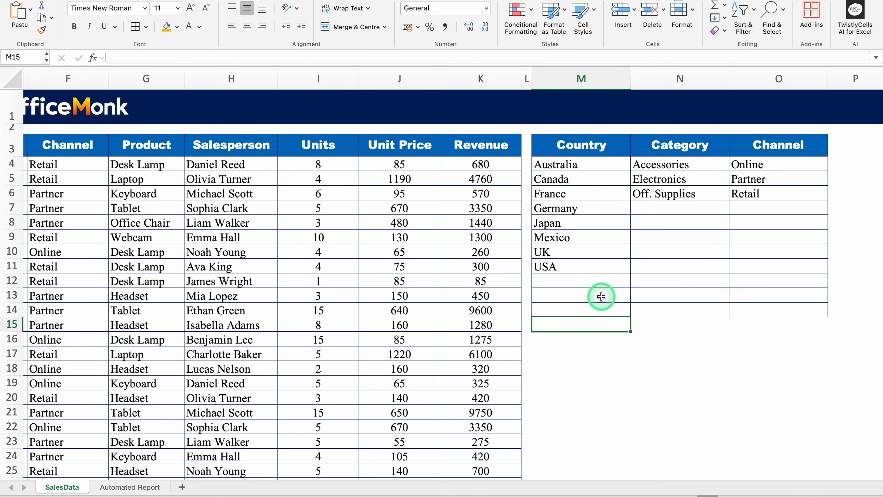
# On the Automated Report sheet, open Data Validation for the Country cell C2 and allow only a List
pyautogui.moveTo(523, 475); pyautogui.dragTo(246, 468)
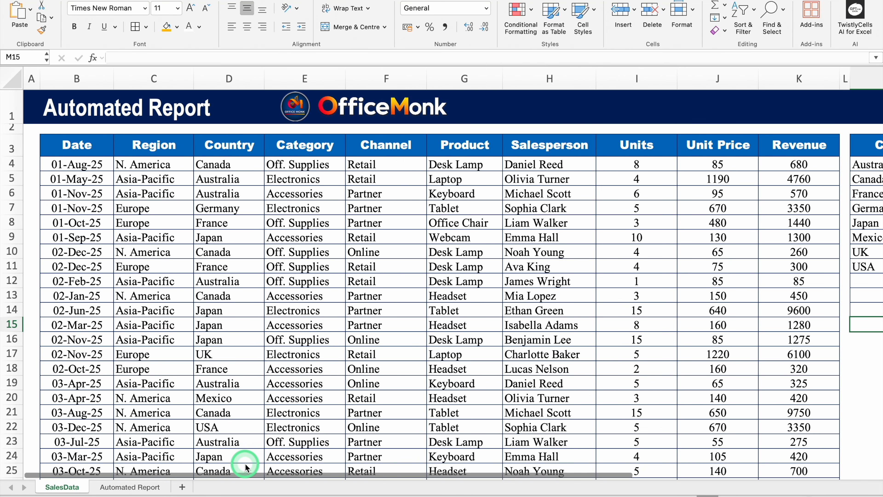
pyautogui.click(137, 488)
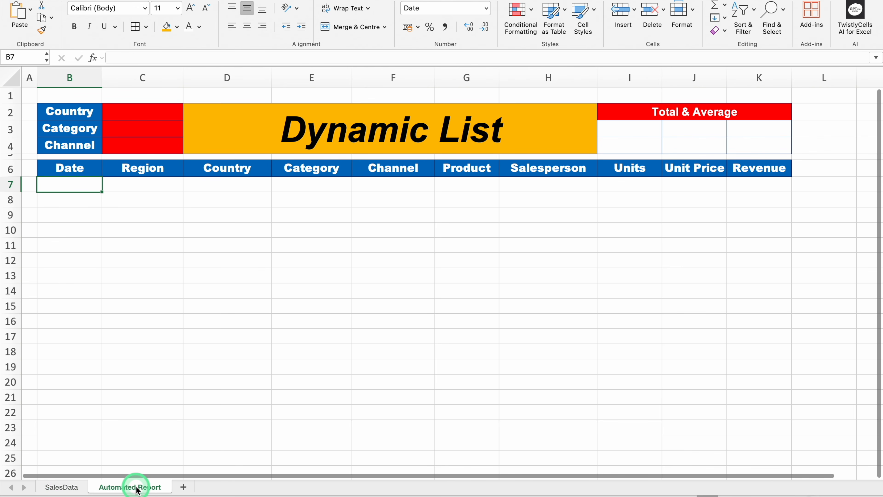
pyautogui.click(157, 114)
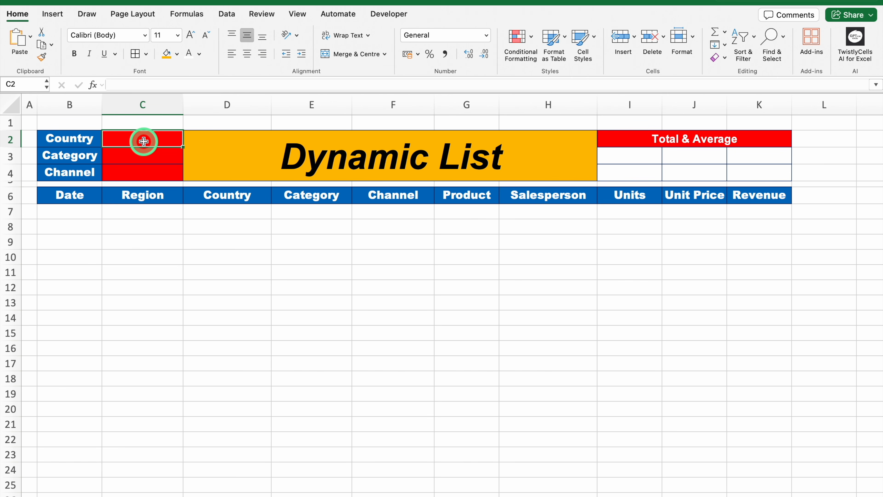
pyautogui.click(227, 14)
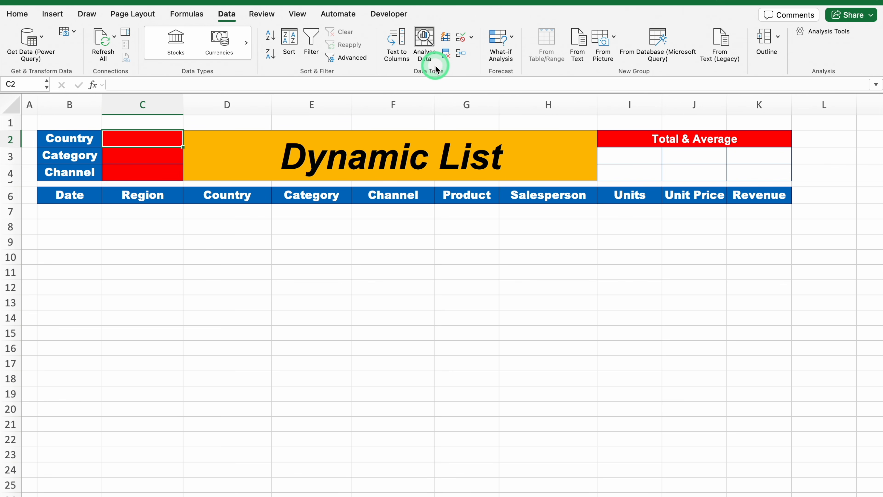
pyautogui.click(472, 37)
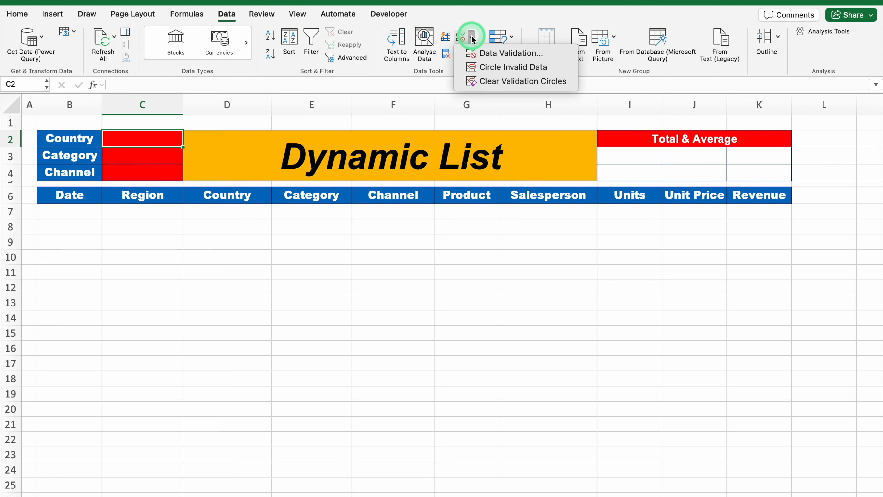
pyautogui.click(478, 53)
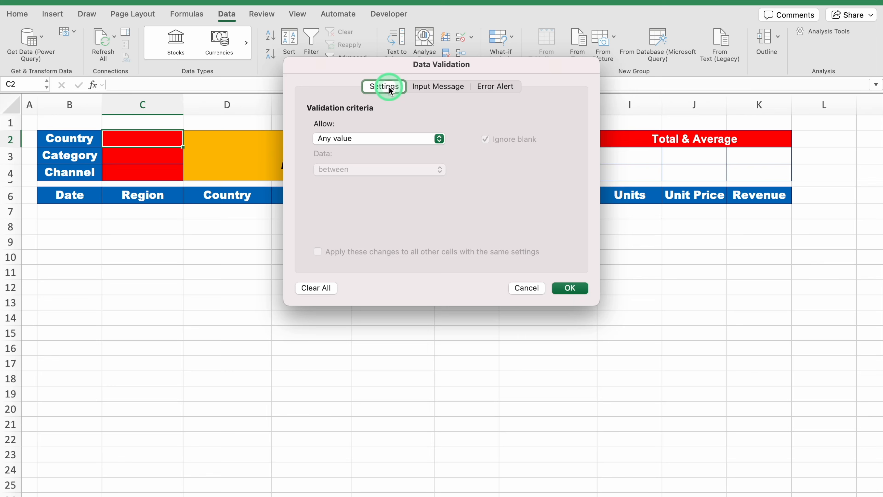
pyautogui.click(377, 142)
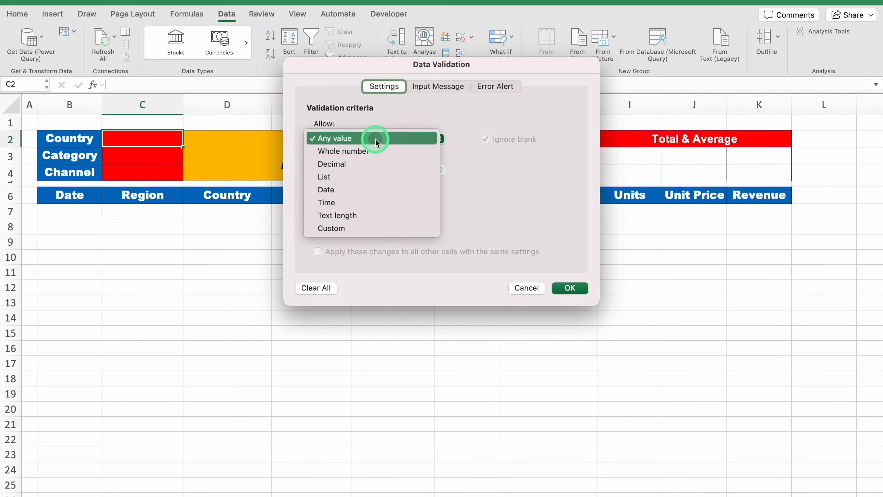
pyautogui.click(361, 176)
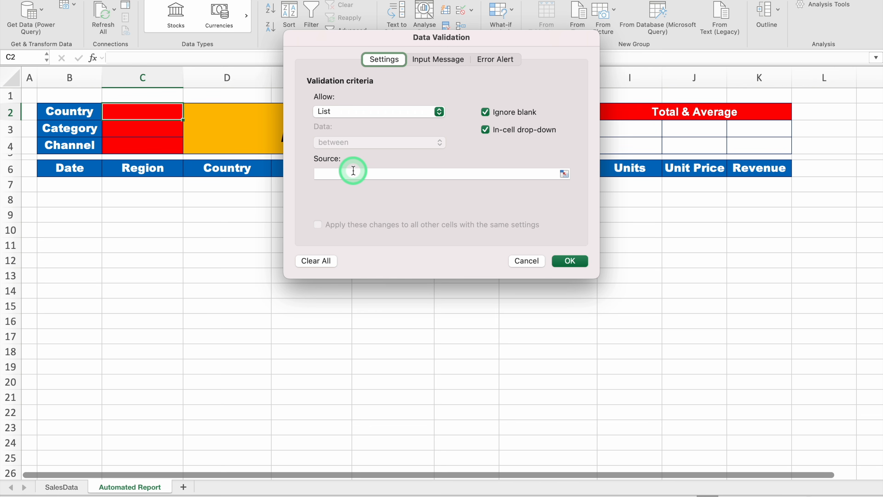
# Set the C2 list source to the spilled range =SalesData!$M$4#, and choose Australia from the resulting drop-down
pyautogui.click(353, 171)
pyautogui.click(564, 174)
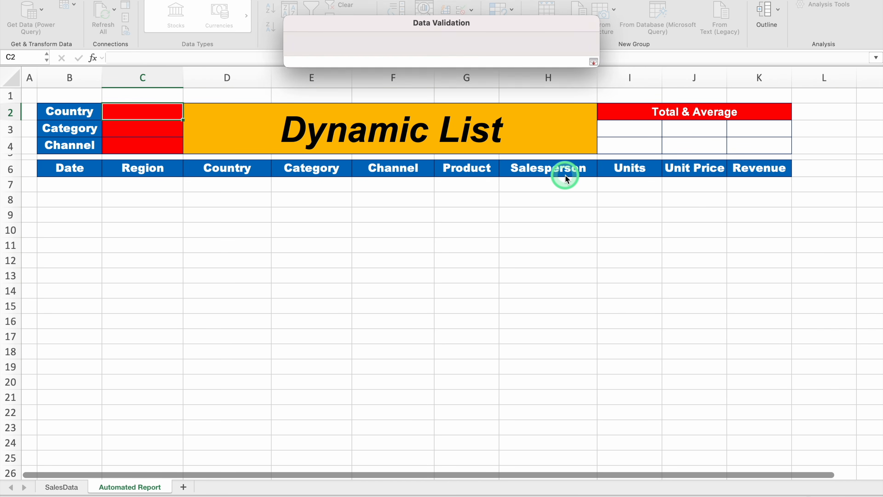
pyautogui.click(62, 487)
pyautogui.moveTo(262, 474); pyautogui.dragTo(503, 469)
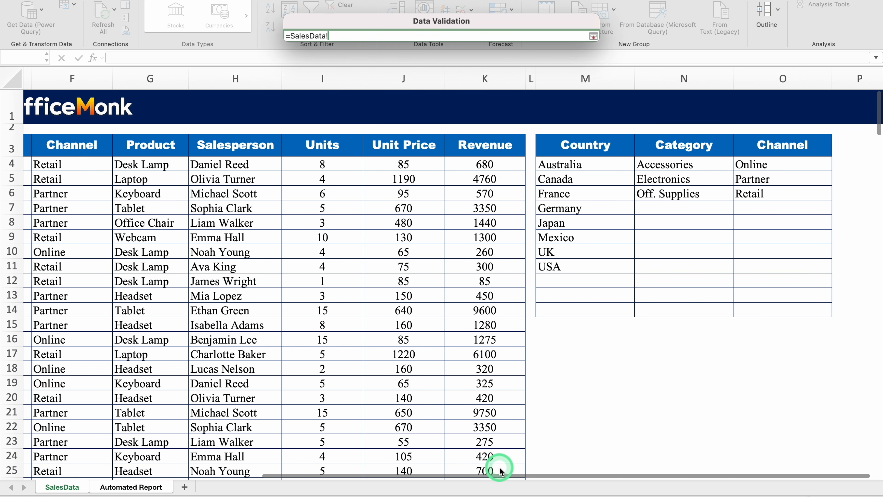
pyautogui.click(602, 164)
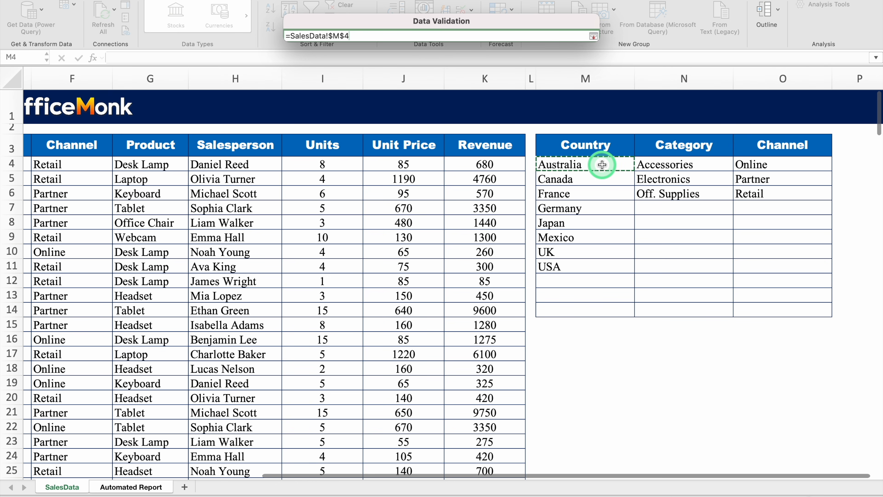
pyautogui.write('#')
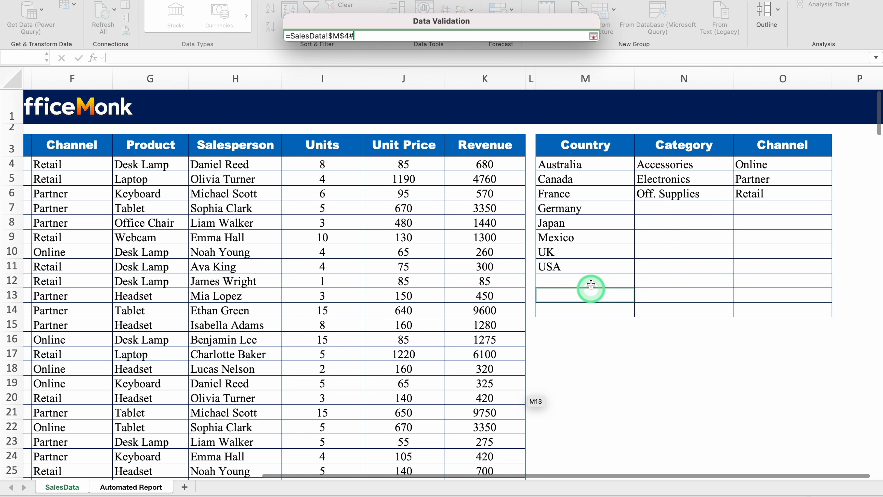
pyautogui.click(592, 36)
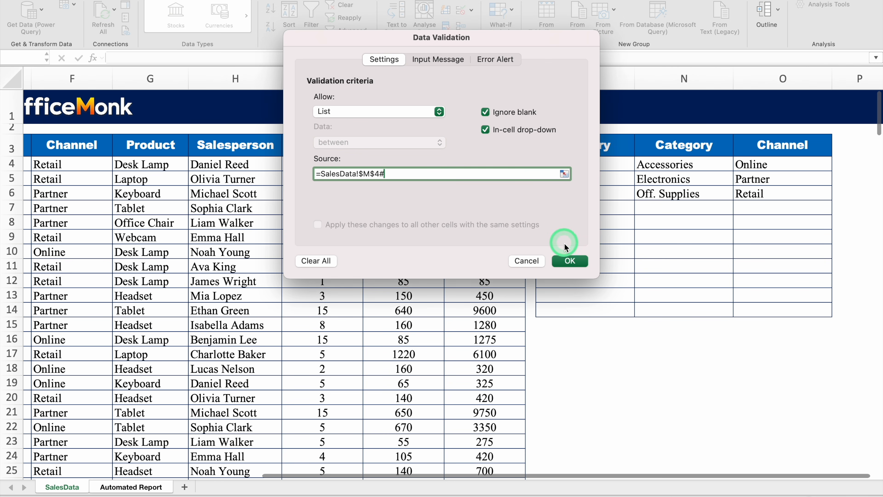
pyautogui.click(568, 260)
pyautogui.click(187, 114)
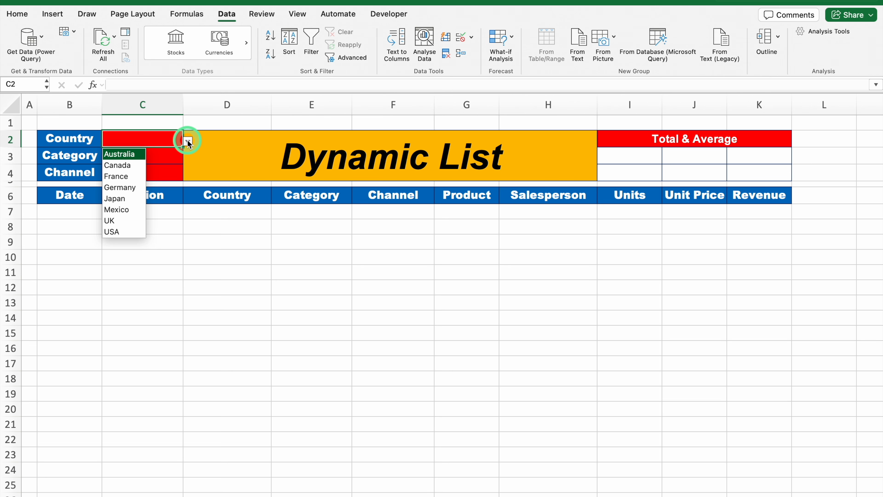
pyautogui.click(125, 127)
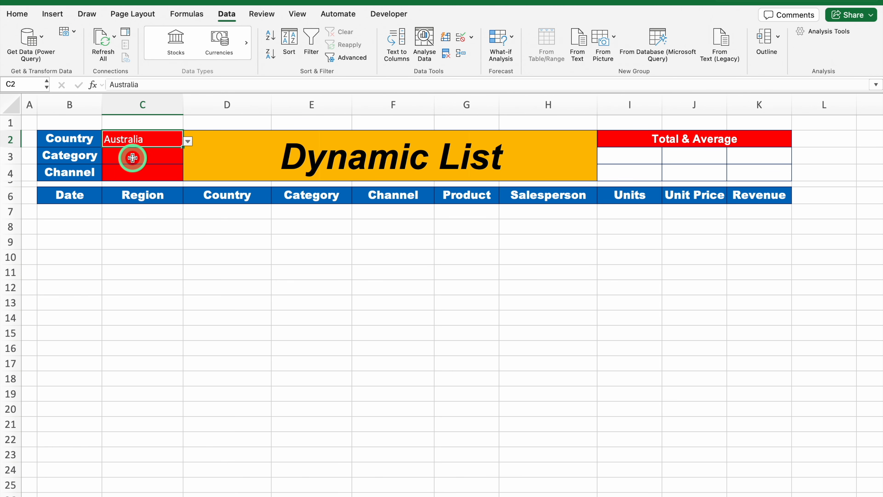
# Open Data Validation for the Category cell C3 on the Automated Report sheet and allow only a List
pyautogui.click(133, 158)
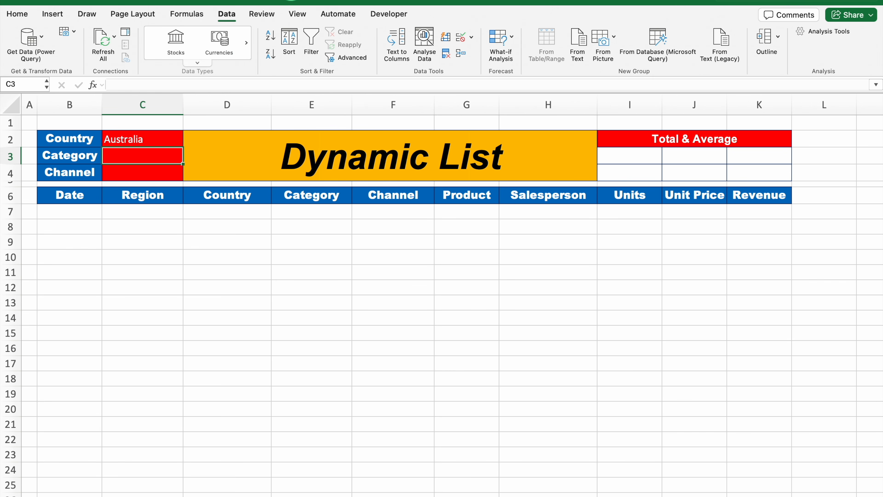
pyautogui.click(218, 22)
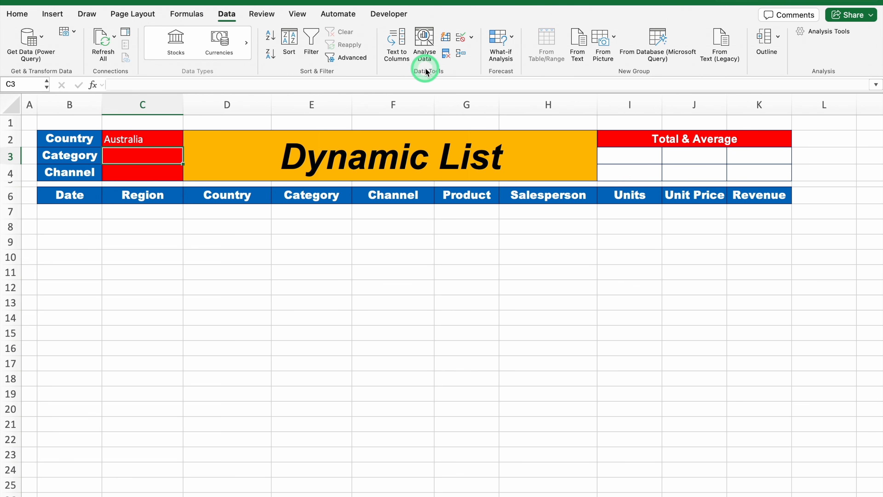
pyautogui.click(471, 37)
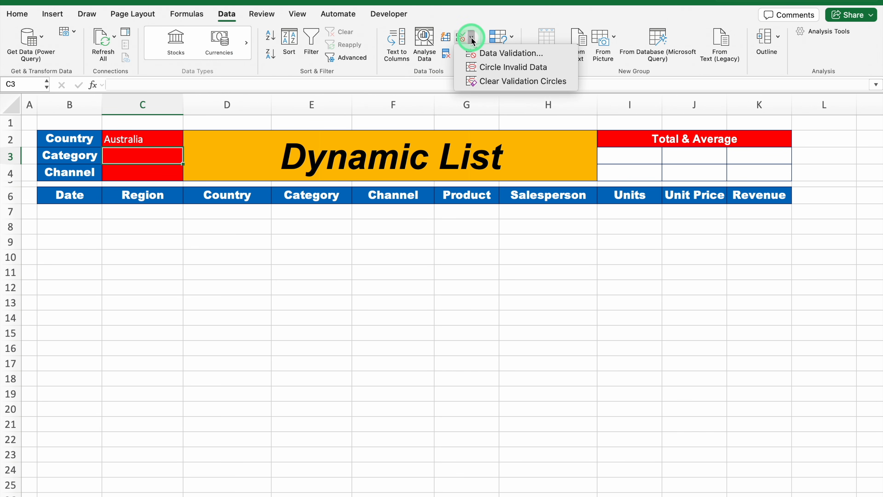
pyautogui.click(507, 54)
pyautogui.click(399, 136)
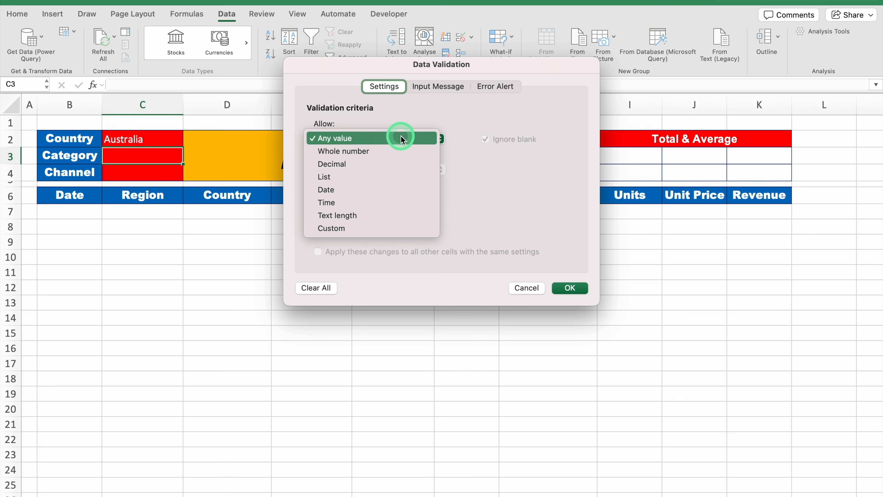
pyautogui.click(364, 176)
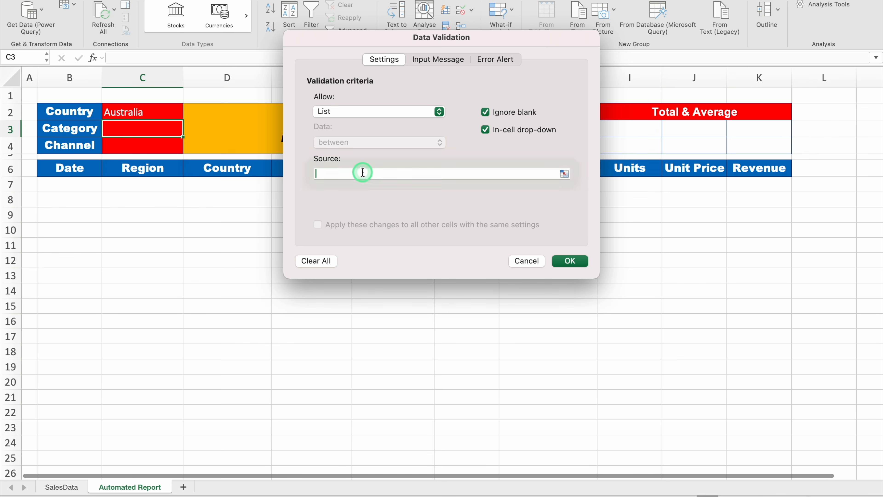
# Set the C3 list source to the spilled range =SalesData!$N$4#, and choose Accessories from the resulting drop-down
pyautogui.click(361, 200)
pyautogui.click(564, 174)
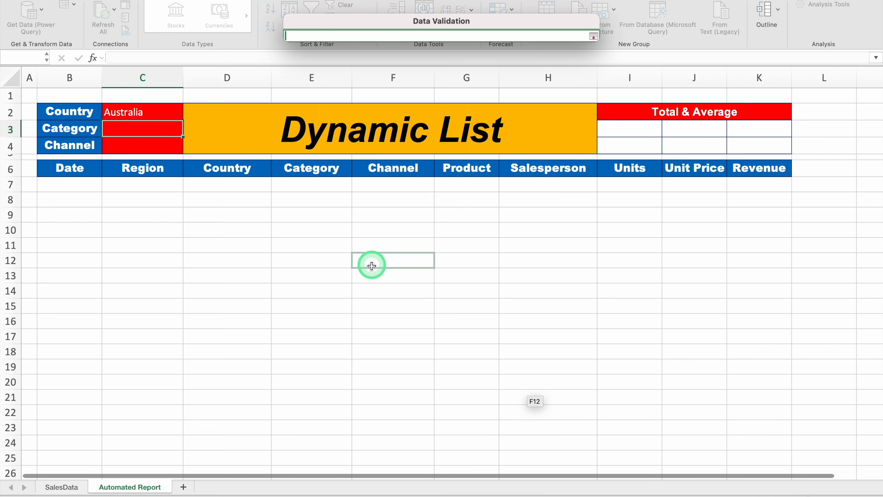
pyautogui.click(61, 487)
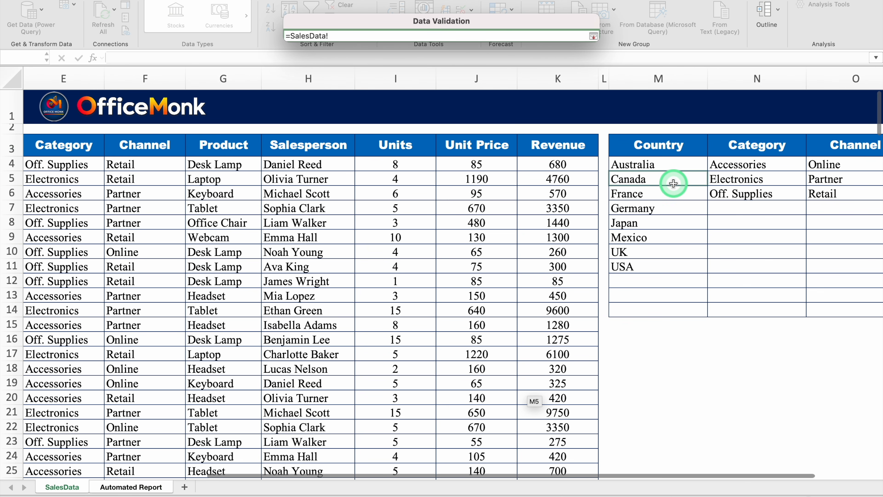
pyautogui.click(752, 169)
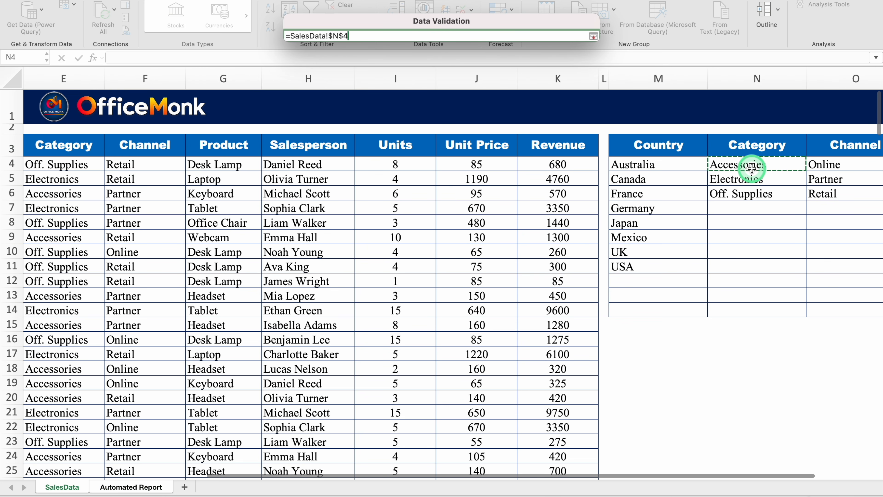
pyautogui.write('#')
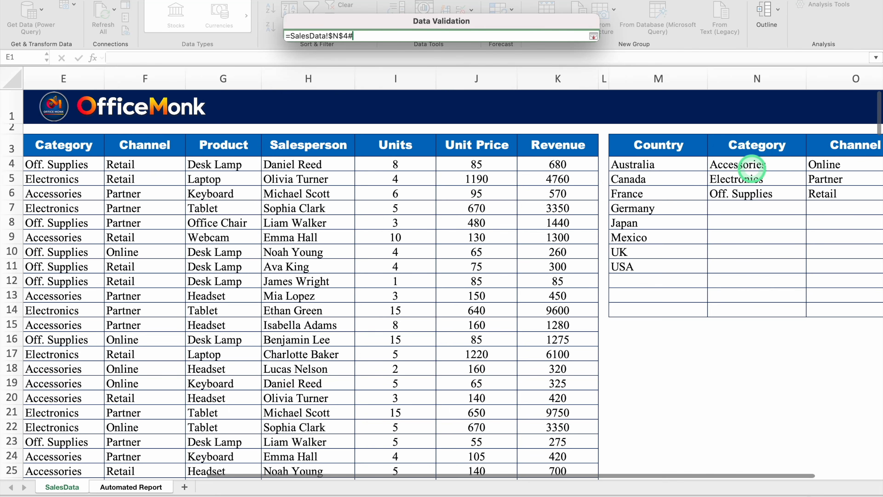
pyautogui.click(594, 37)
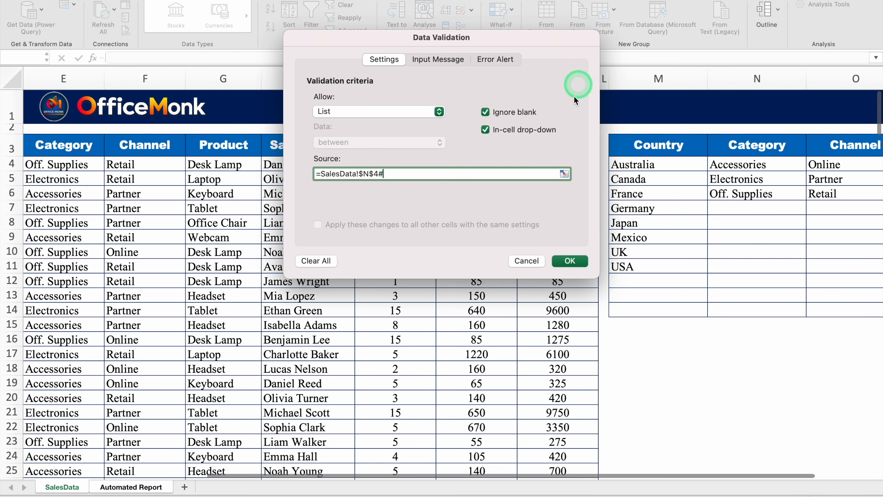
pyautogui.click(567, 261)
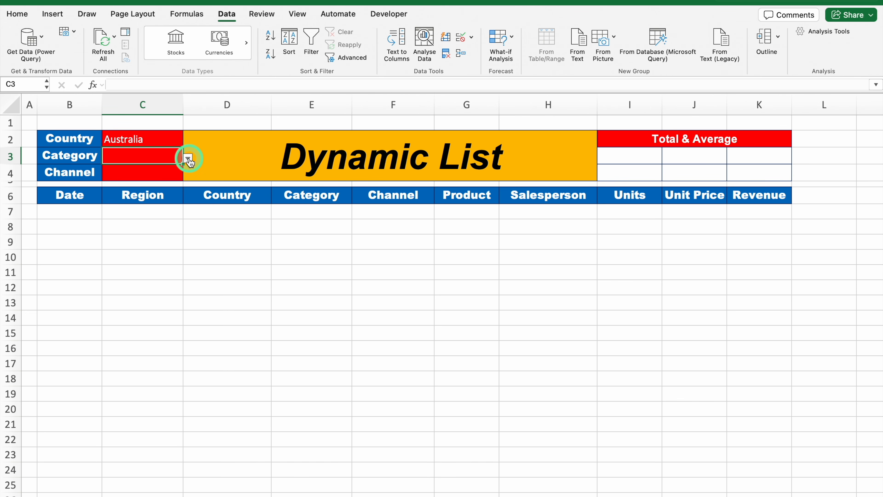
pyautogui.click(187, 132)
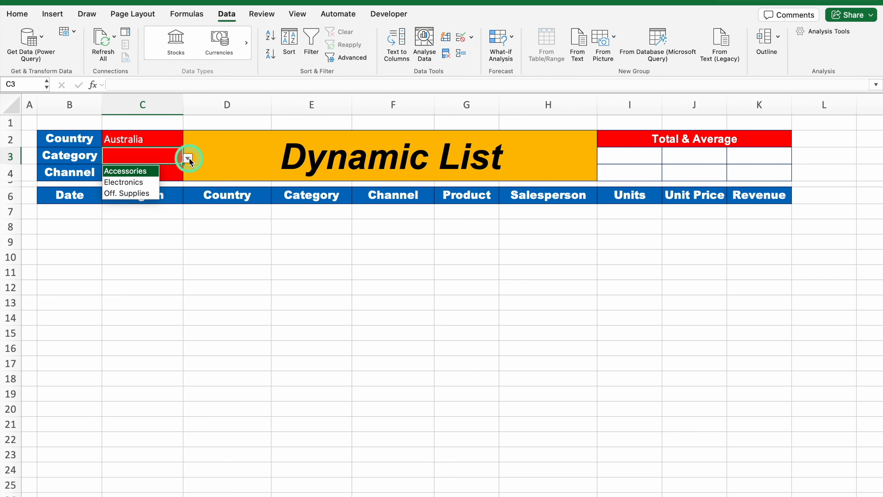
pyautogui.click(146, 172)
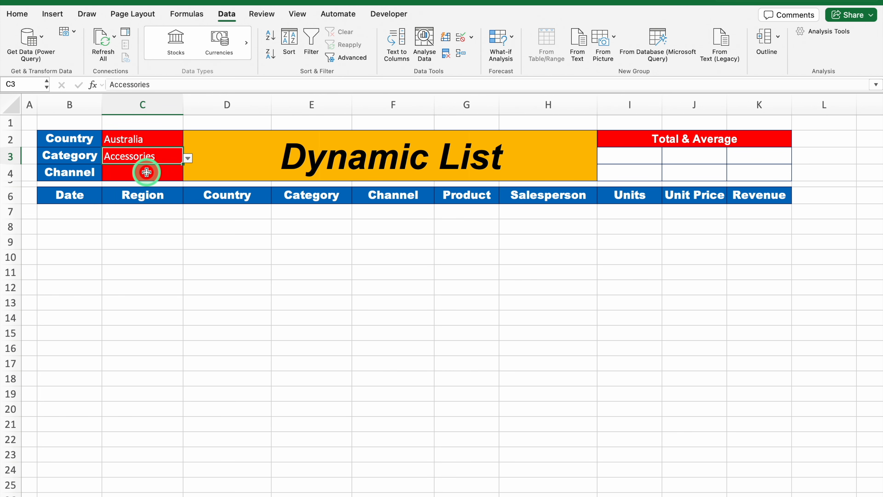
# Open Data Validation for the Channel cell C4 and restrict its entries to a List
pyautogui.click(146, 172)
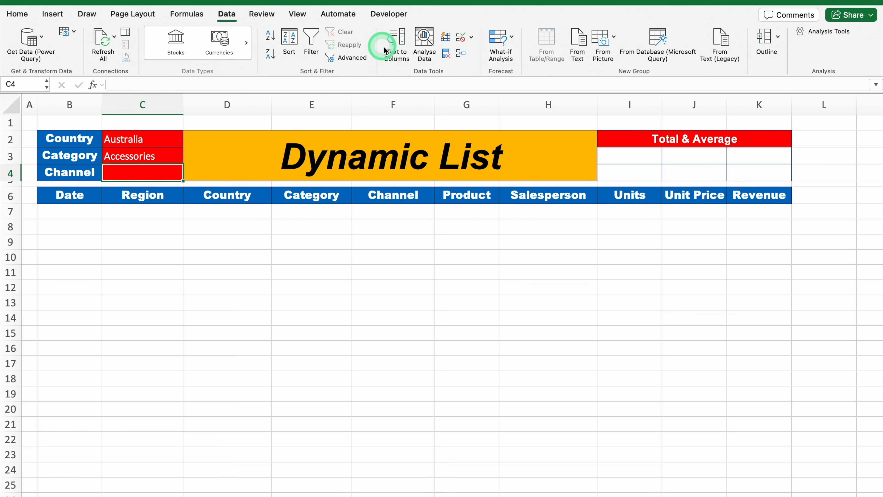
pyautogui.click(471, 39)
pyautogui.click(485, 53)
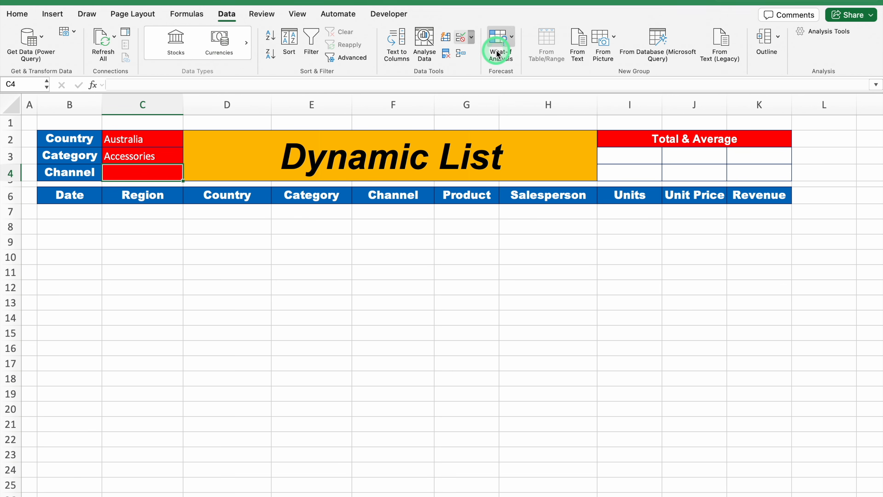
pyautogui.click(397, 138)
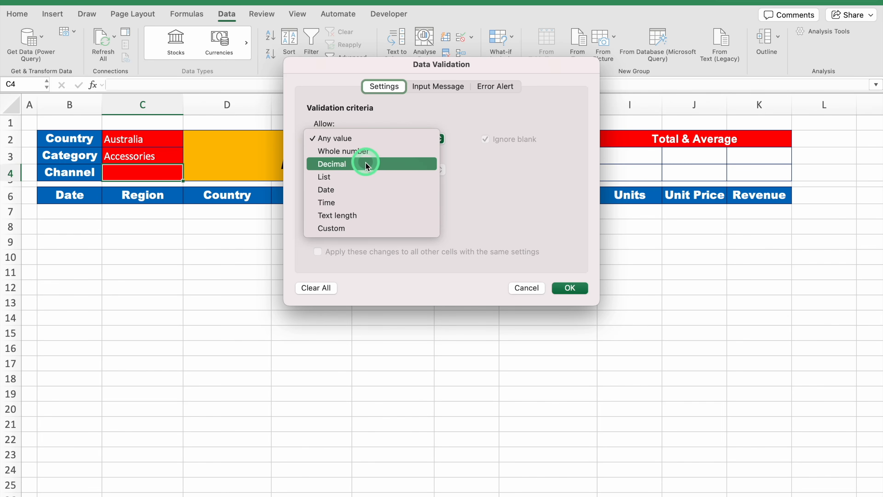
pyautogui.click(360, 176)
# Set the C4 list source to the spilled range =SalesData!$O$4#, and choose Online from the resulting drop-down
pyautogui.click(360, 201)
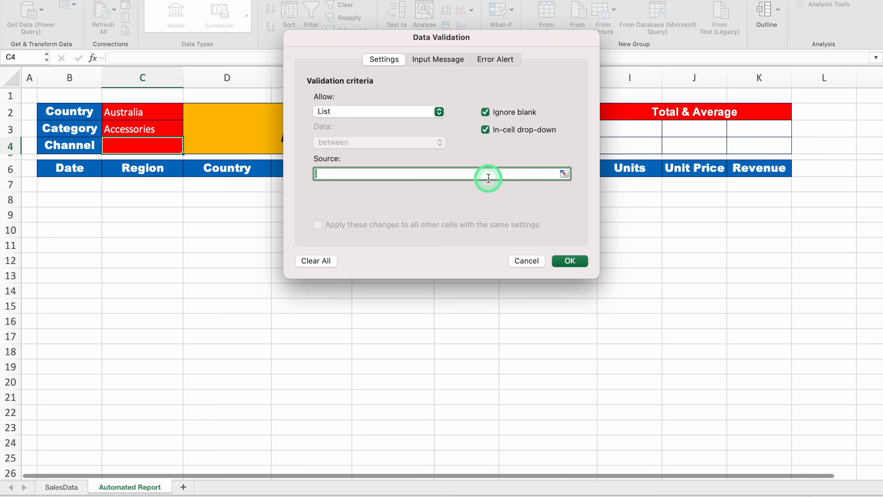
pyautogui.click(564, 200)
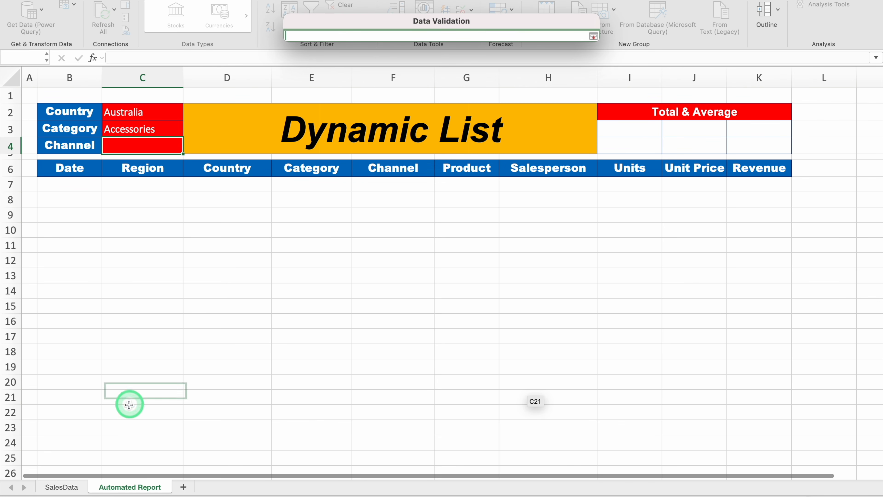
pyautogui.click(62, 486)
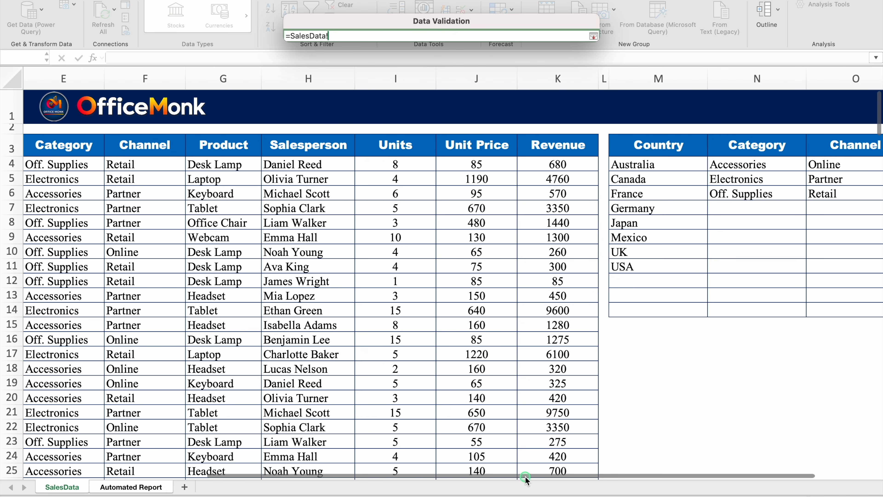
pyautogui.hscroll(2, 574, 480)
pyautogui.click(812, 202)
pyautogui.click(772, 165)
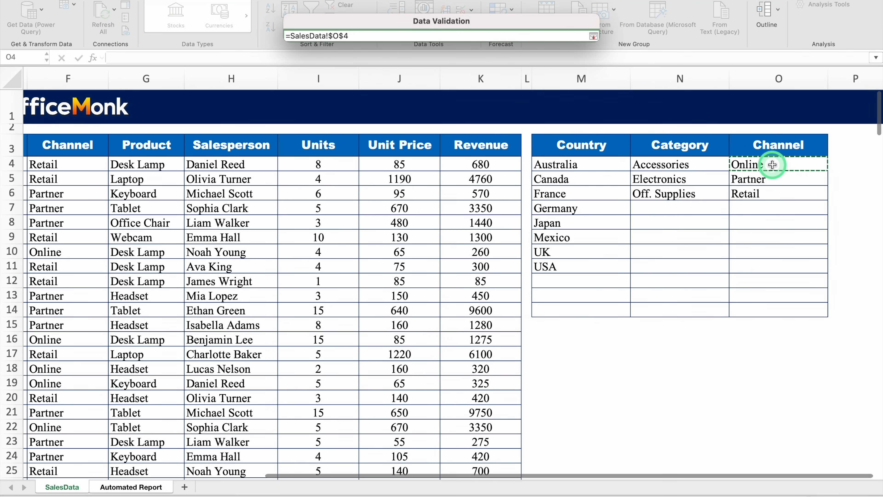
pyautogui.write('#')
pyautogui.click(593, 37)
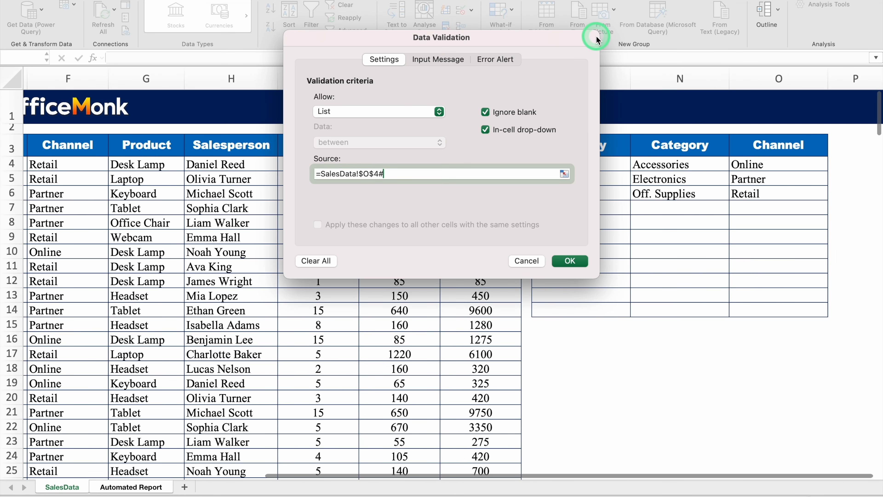
pyautogui.click(571, 260)
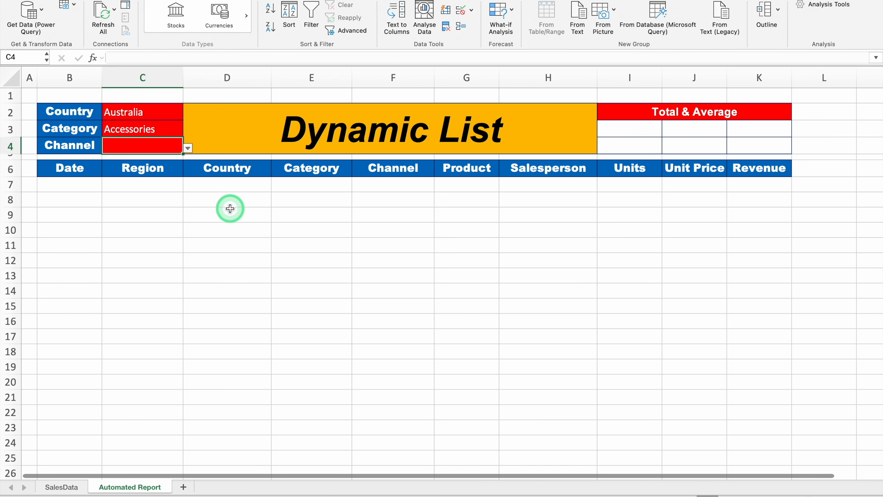
pyautogui.click(187, 149)
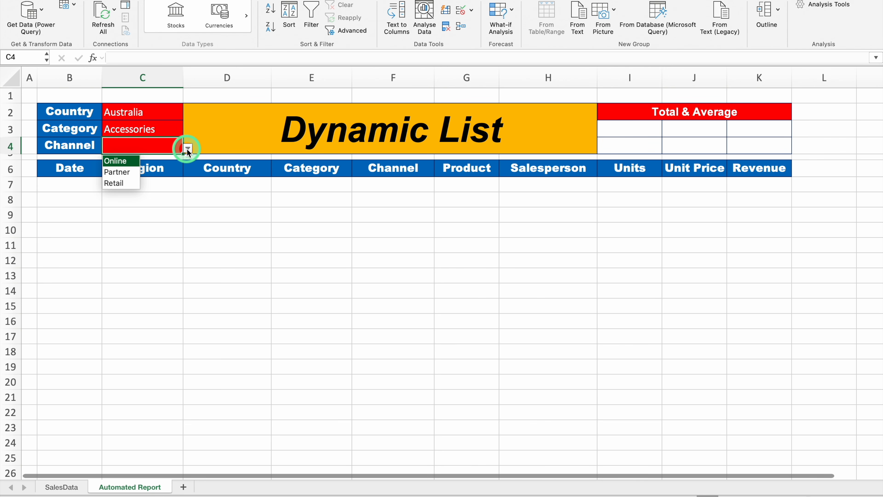
pyautogui.click(118, 160)
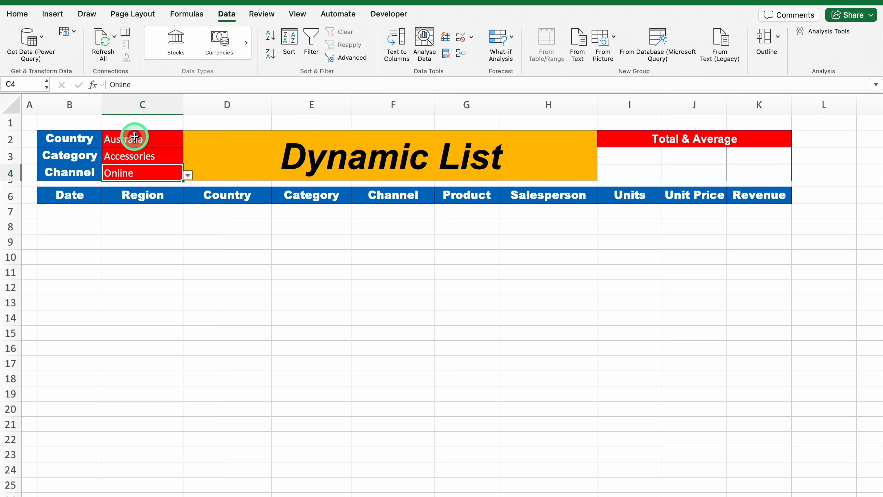
# Change the font of the three selection cells C2:C4 to Arial Bold
pyautogui.moveTo(135, 137); pyautogui.dragTo(138, 169)
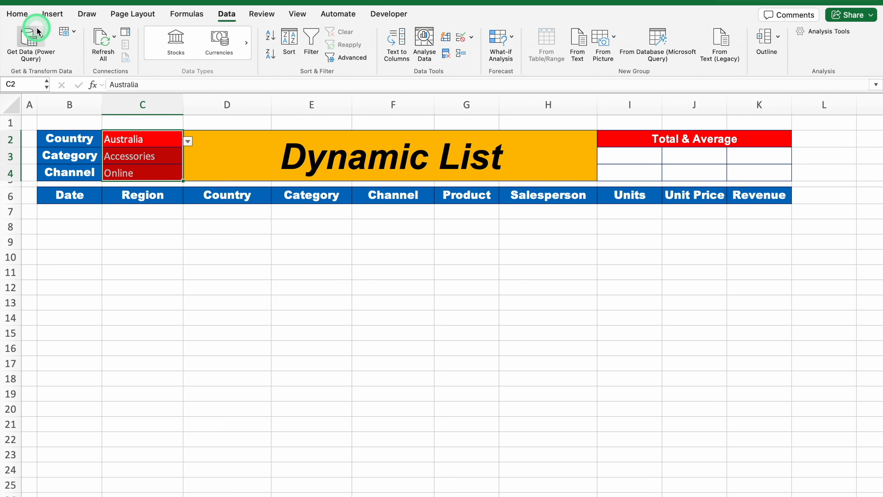
pyautogui.click(18, 14)
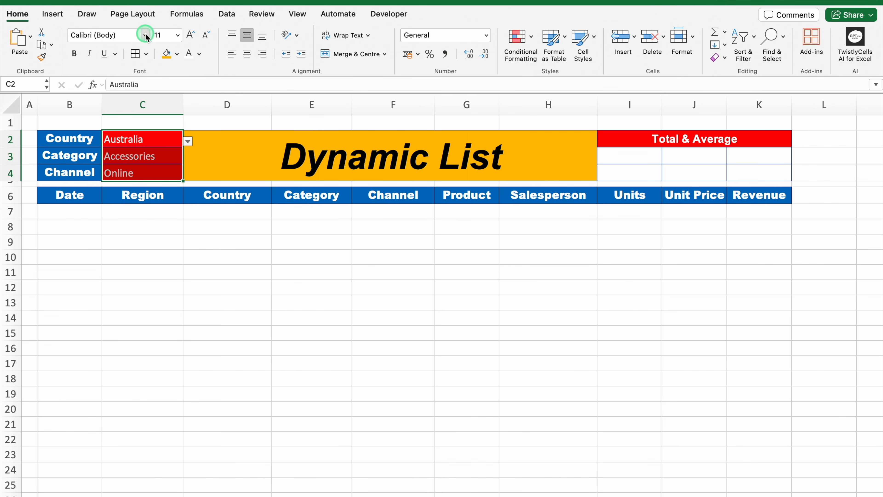
pyautogui.click(144, 35)
pyautogui.moveTo(154, 139)
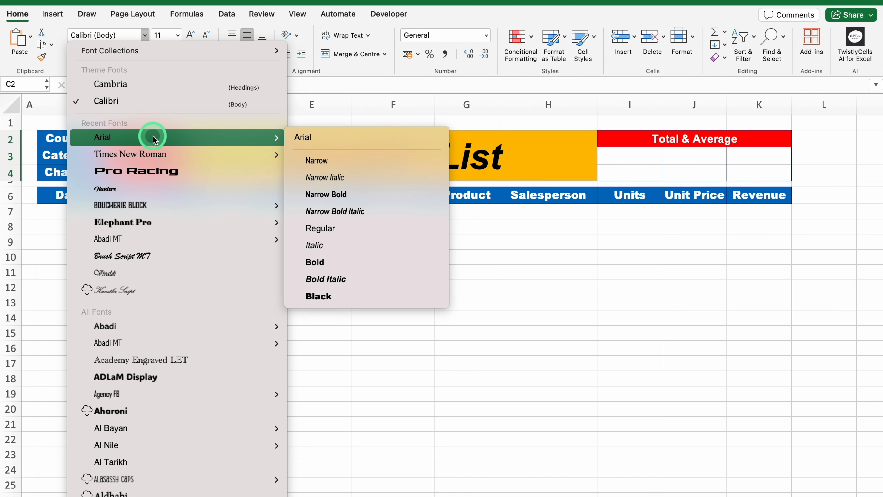
pyautogui.click(329, 260)
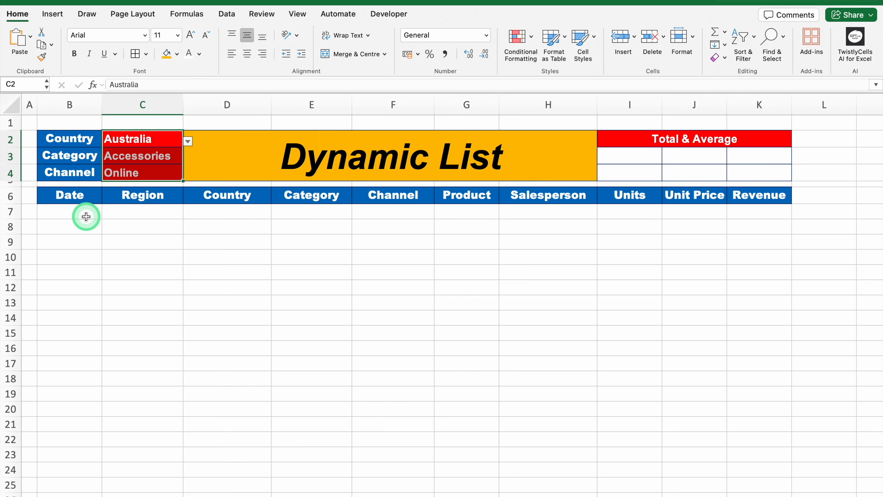
# Start a new conditional formatting rule in the Classic style for the entire report sheet
pyautogui.click(9, 107)
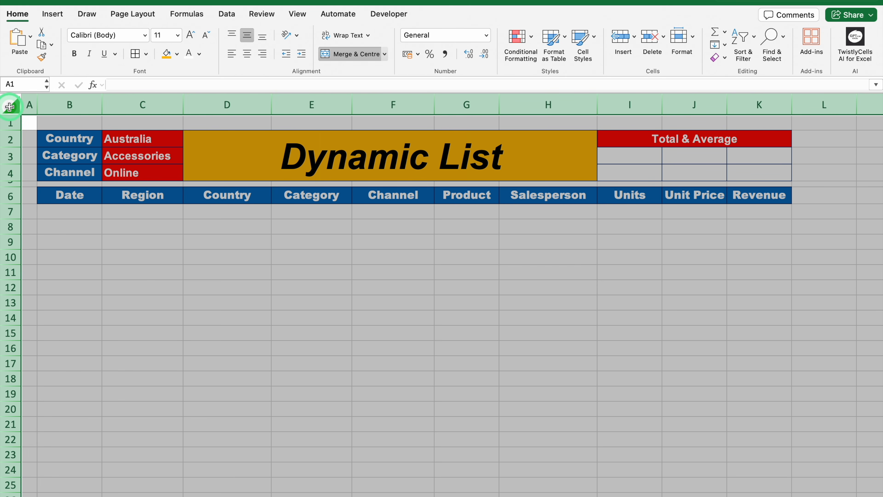
pyautogui.click(21, 17)
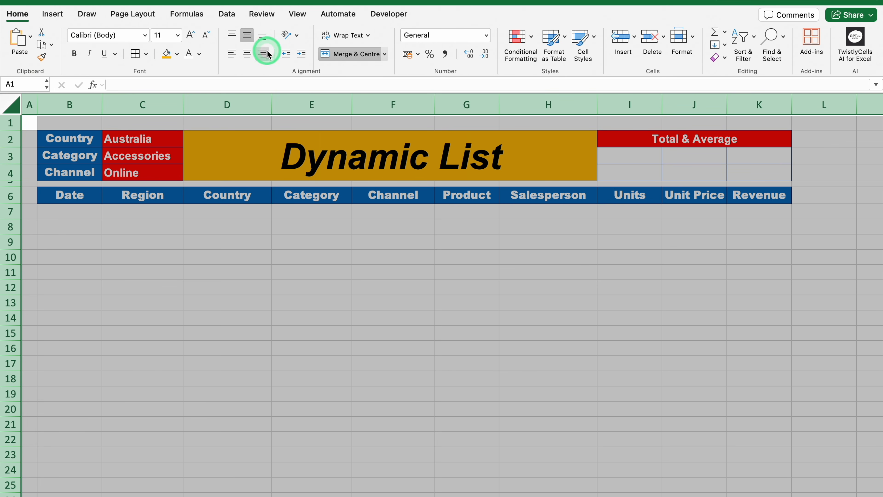
pyautogui.click(445, 54)
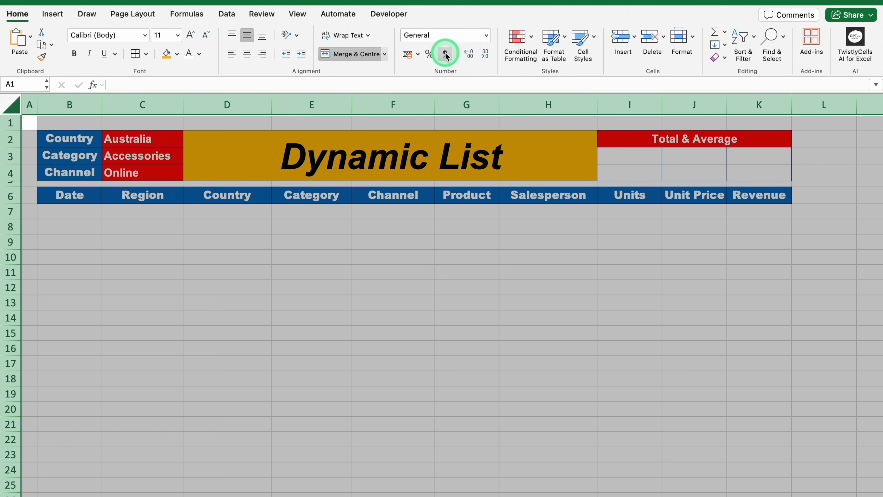
pyautogui.click(517, 41)
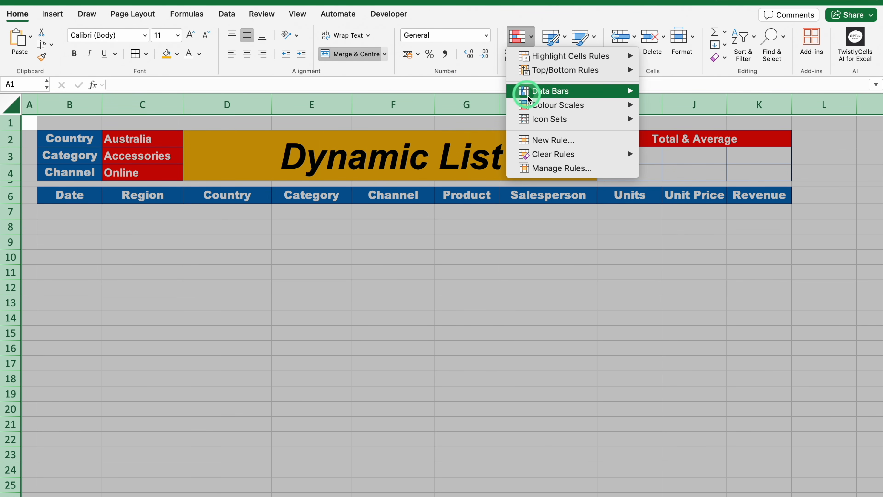
pyautogui.click(574, 142)
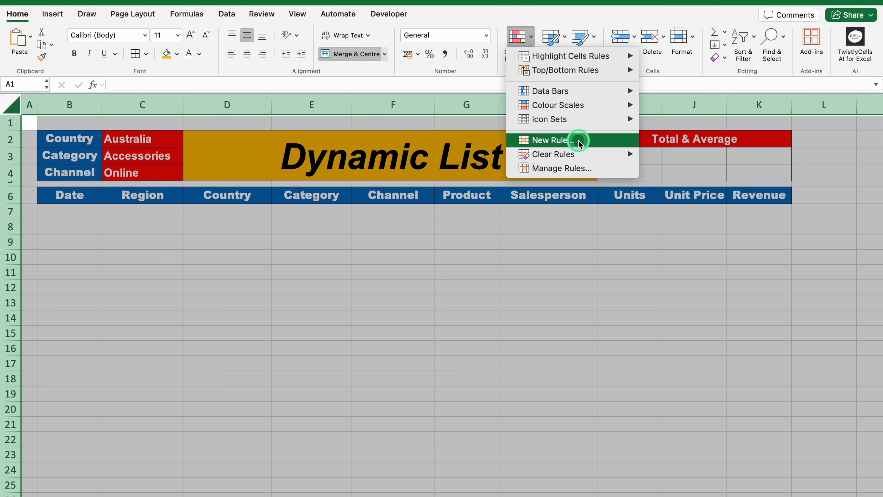
pyautogui.click(438, 115)
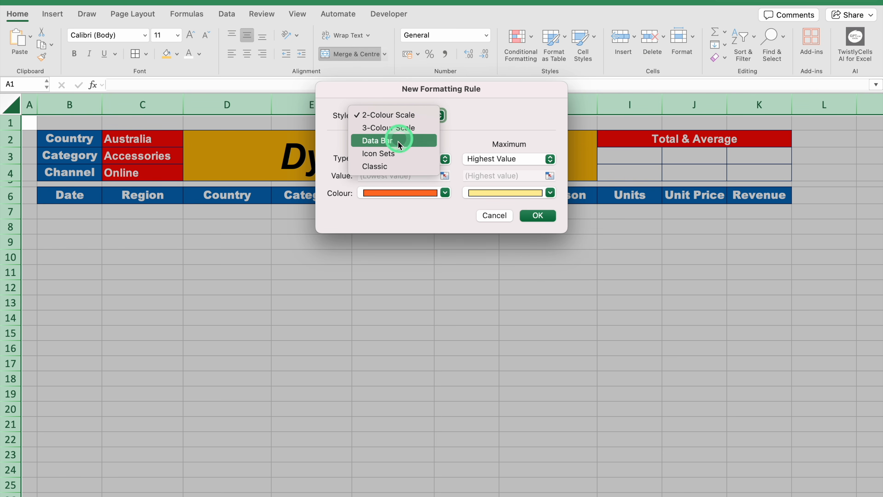
pyautogui.click(393, 168)
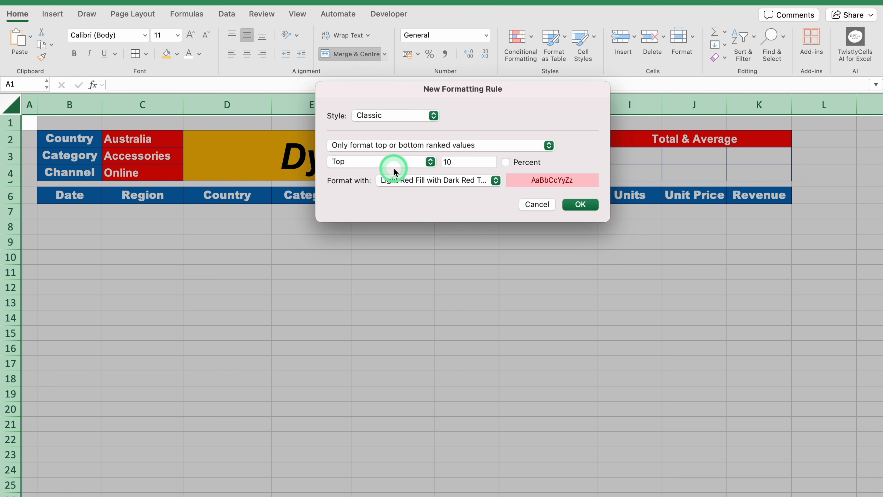
# Set the rule to format only cells that contain No Blanks
pyautogui.click(412, 146)
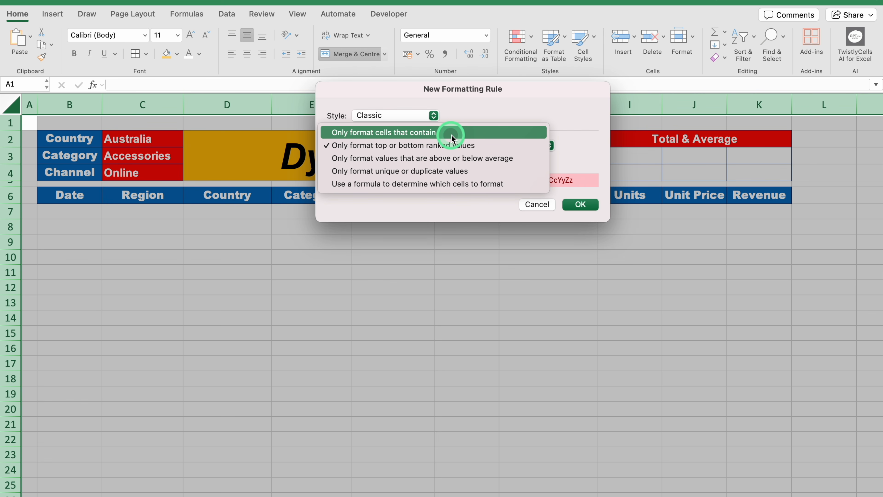
pyautogui.click(453, 136)
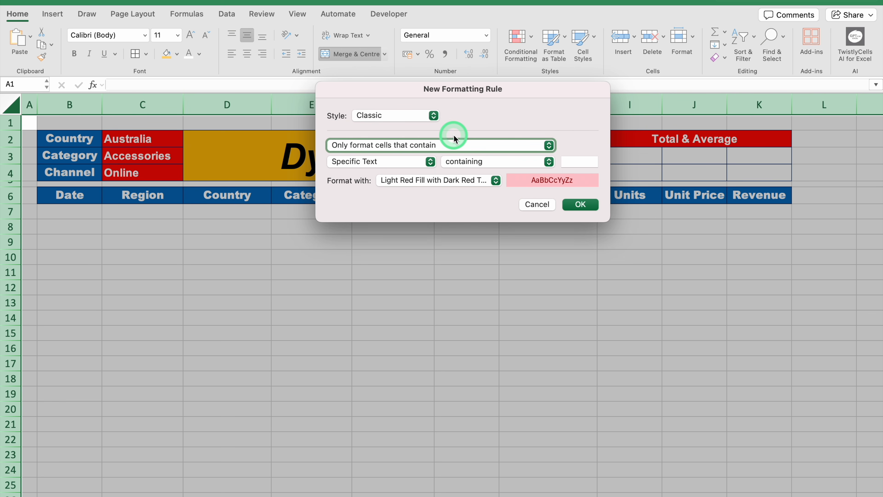
pyautogui.click(399, 163)
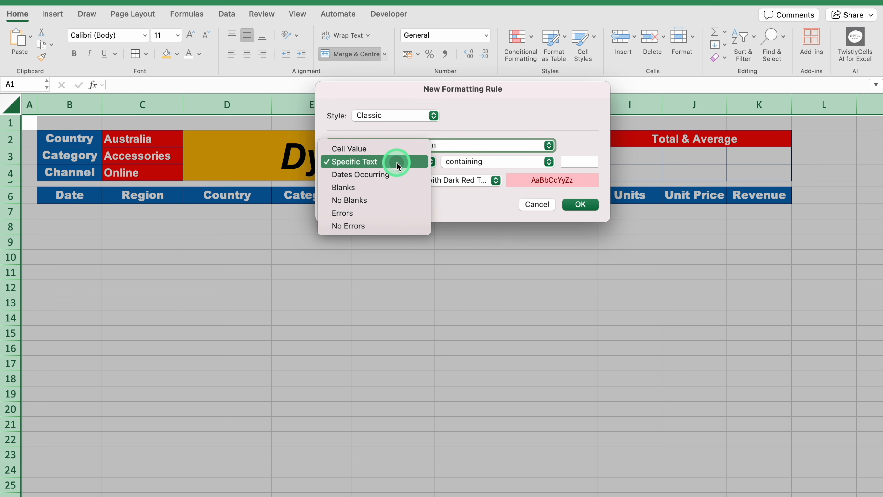
pyautogui.click(393, 201)
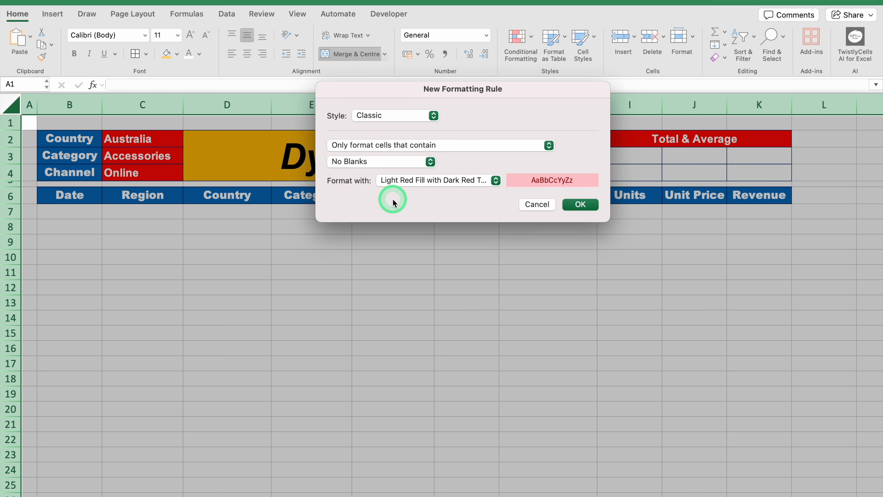
# Give the rule a customised format with an outline border and apply it to the sheet
pyautogui.click(496, 180)
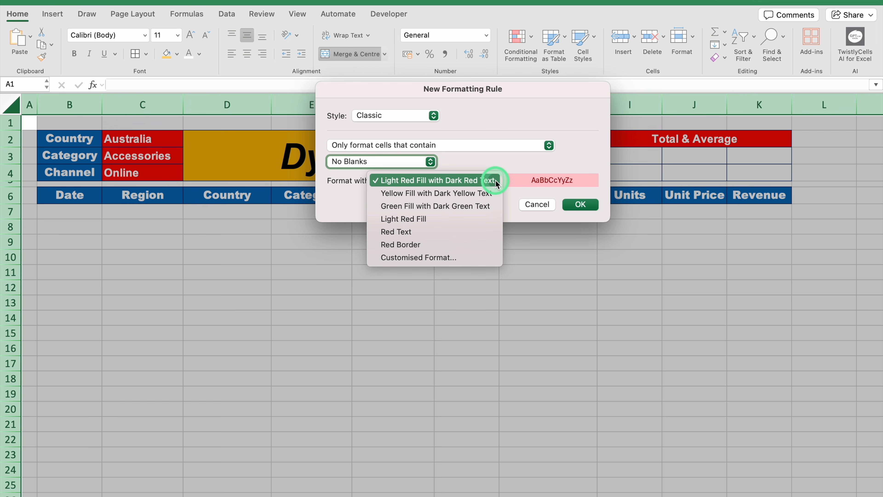
pyautogui.click(439, 257)
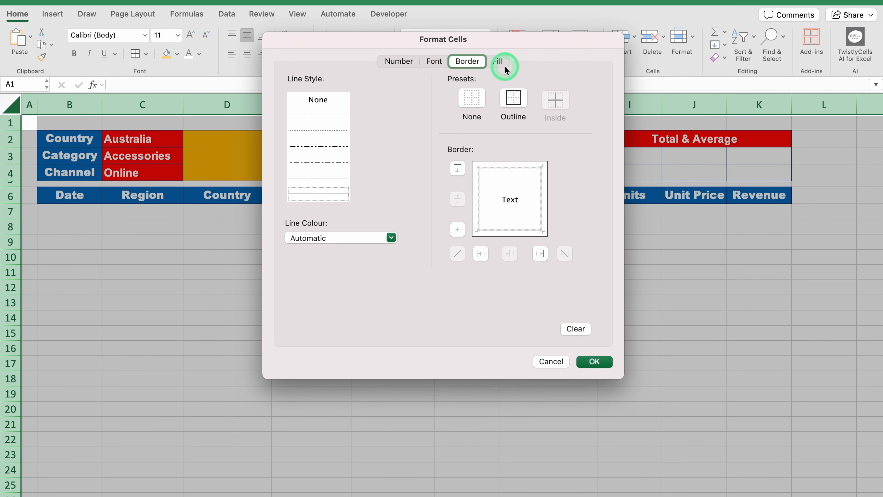
pyautogui.click(513, 99)
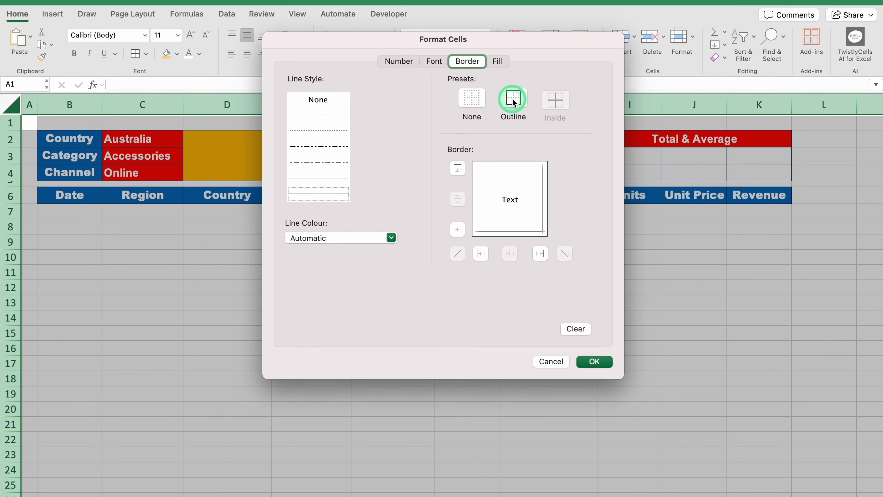
pyautogui.click(595, 363)
pyautogui.click(577, 203)
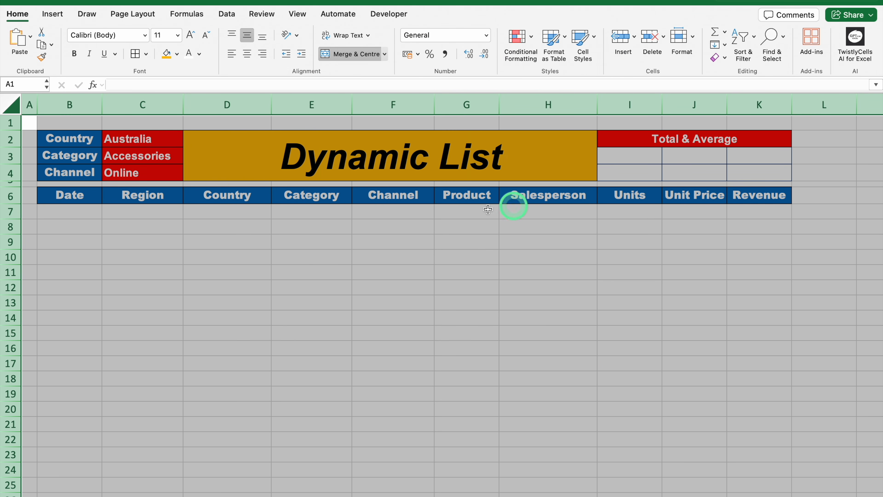
# Test the border rule by entering s in D10 and 3 in E10, and clear both cells
pyautogui.click(213, 259)
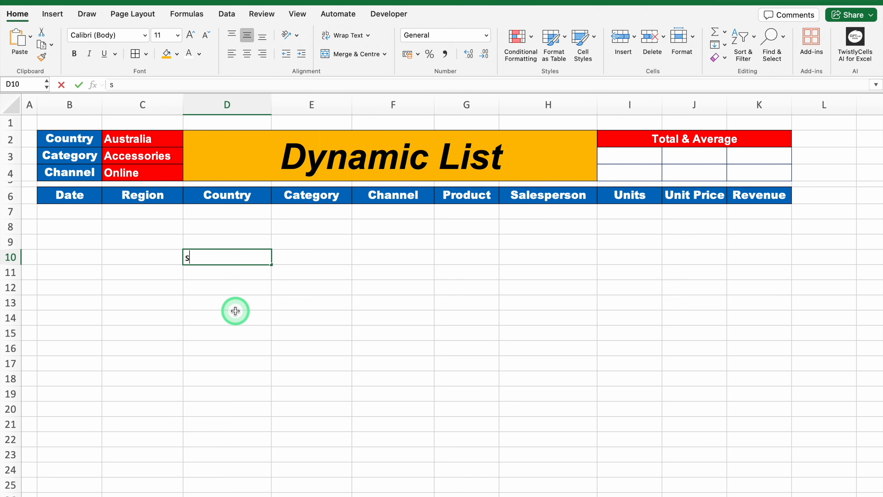
pyautogui.write('s')
pyautogui.press('Tab')
pyautogui.press('Tab')
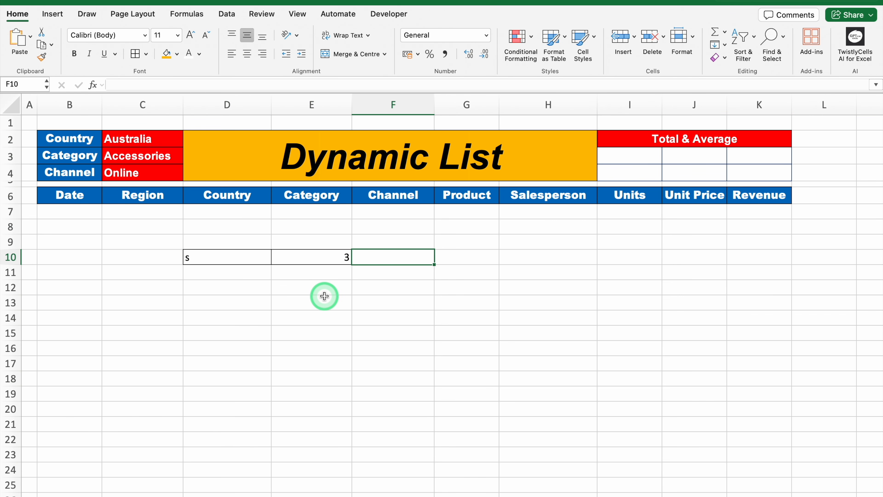
pyautogui.moveTo(239, 256); pyautogui.dragTo(310, 257)
pyautogui.press('Delete')
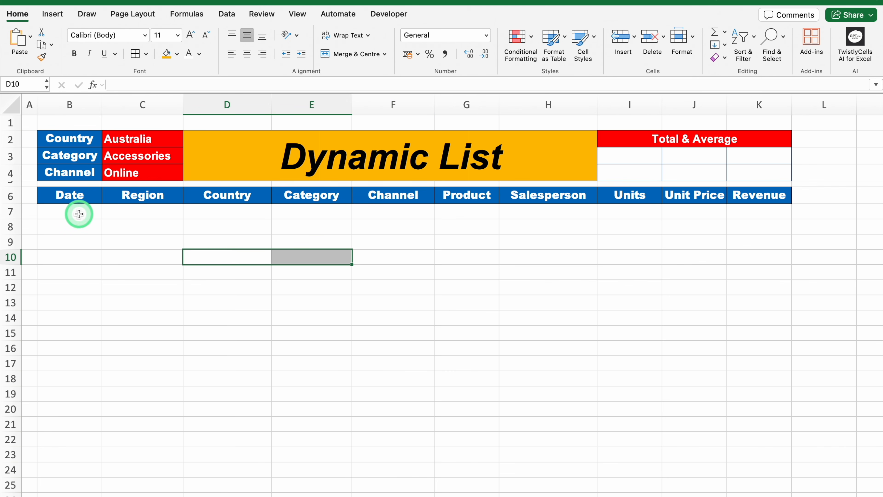
# Widen column B of the report sheet to about three times its width, keeping B7 selected
pyautogui.click(78, 213)
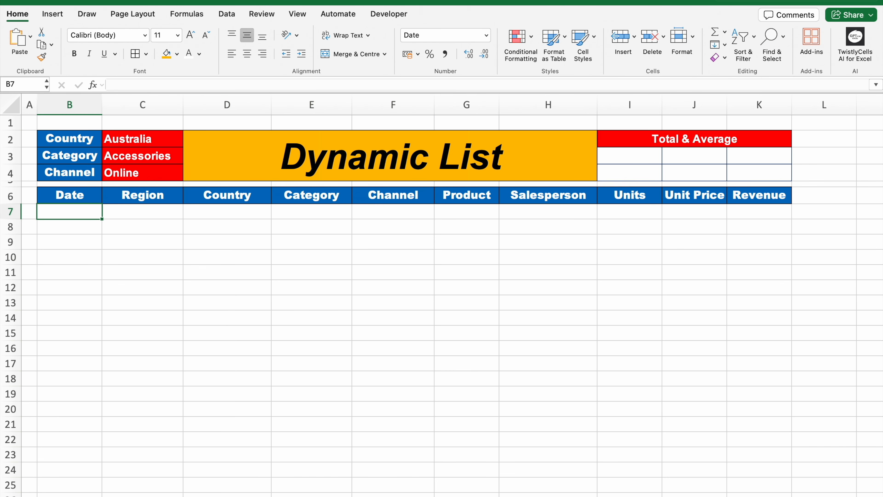
pyautogui.scroll(3, 442, 295)
pyautogui.moveTo(122, 106); pyautogui.dragTo(360, 141)
pyautogui.click(282, 238)
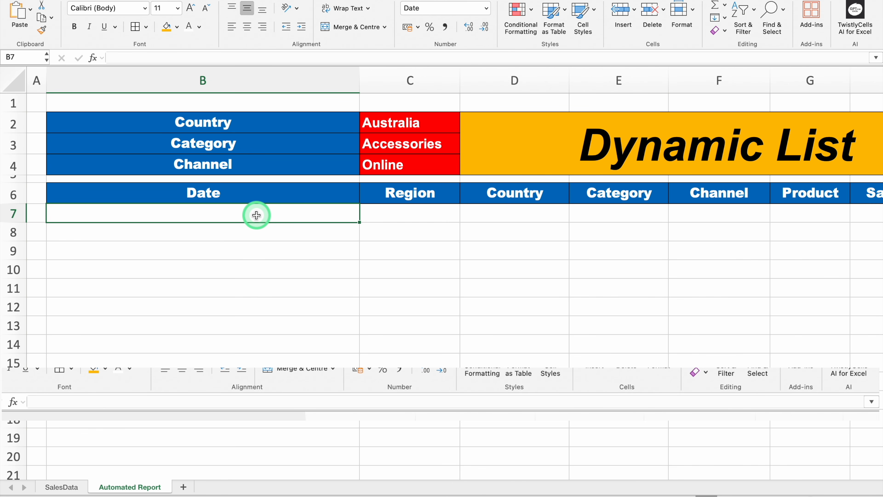
# Start a FILTER formula in B7 of the report sheet with SalesData!B4:K223 as its array
pyautogui.write('=')
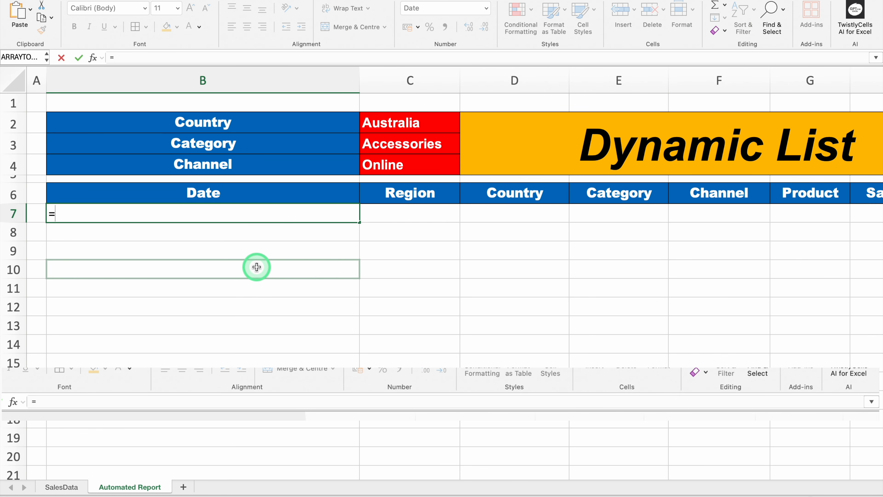
pyautogui.write('FI')
pyautogui.doubleClick(86, 243)
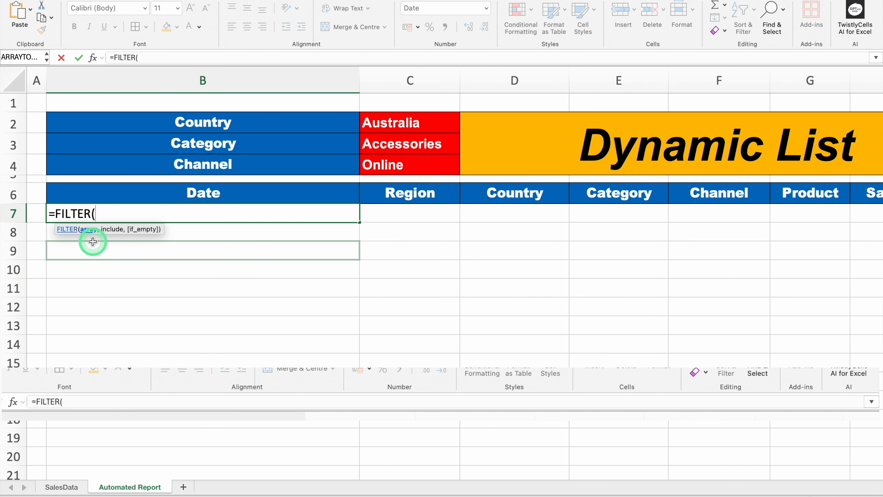
pyautogui.click(70, 487)
pyautogui.moveTo(375, 474); pyautogui.dragTo(125, 474)
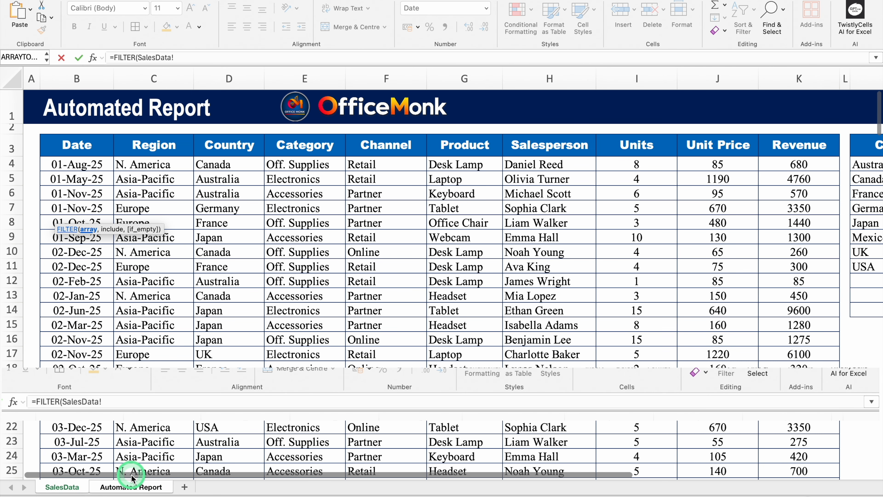
pyautogui.click(99, 165)
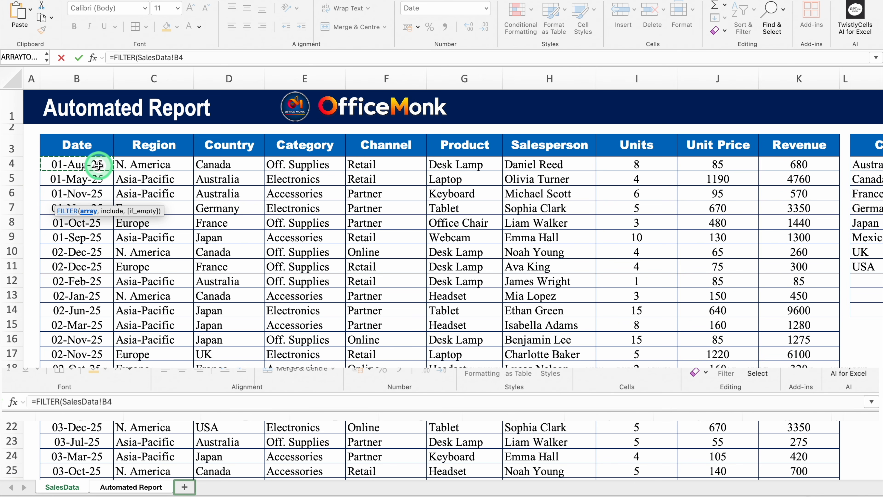
pyautogui.hotkey('ctrl', 'shift', 'Right')
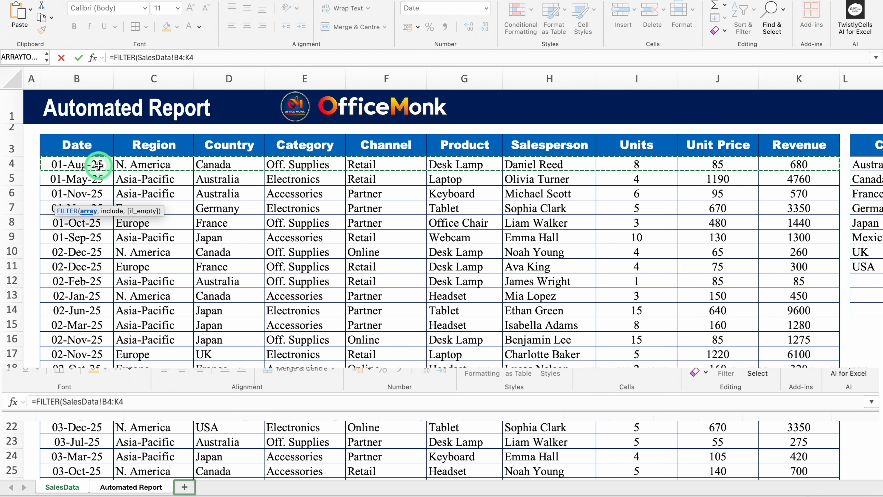
pyautogui.hotkey('ctrl', 'shift', 'Down')
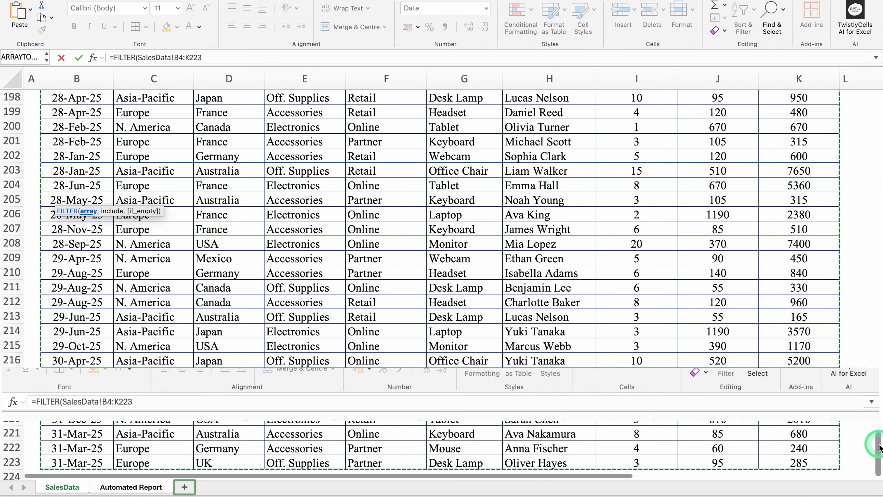
pyautogui.moveTo(879, 444); pyautogui.dragTo(869, 84)
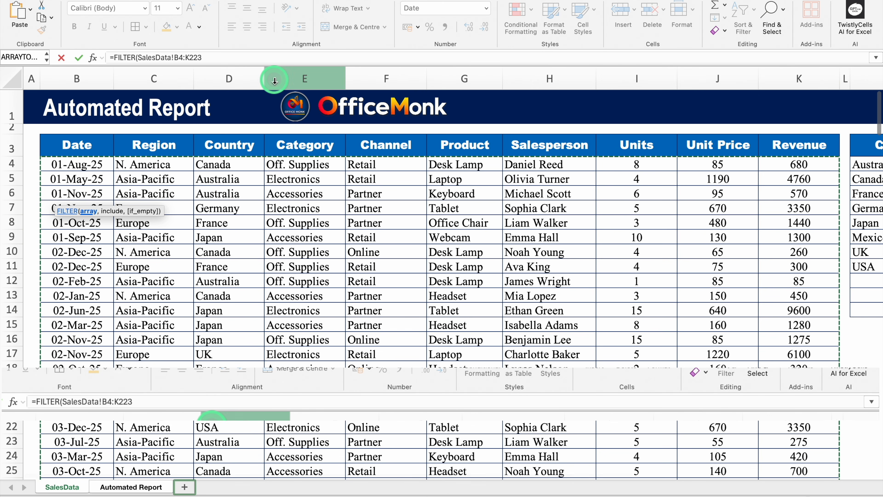
# Extend the FILTER array to SalesData!B4:K500 and begin the include argument
pyautogui.click(239, 58)
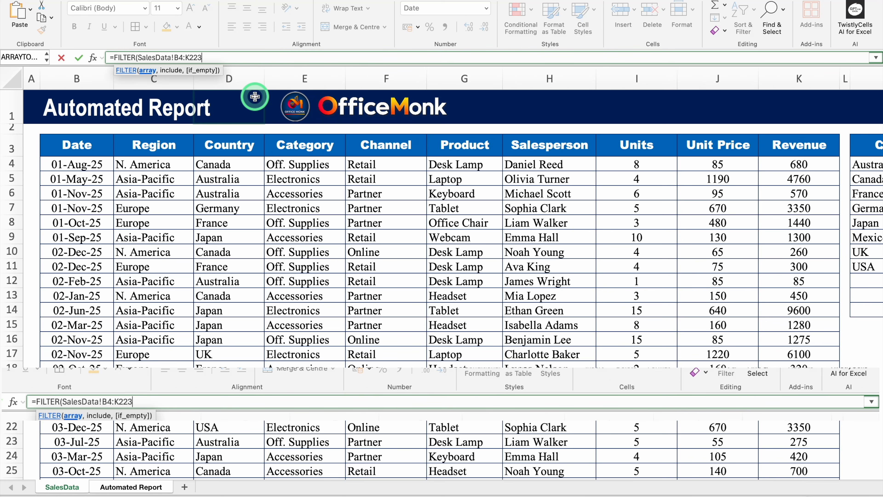
pyautogui.press('BackSpace')
pyautogui.press('BackSpace')
pyautogui.press('BackSpace')
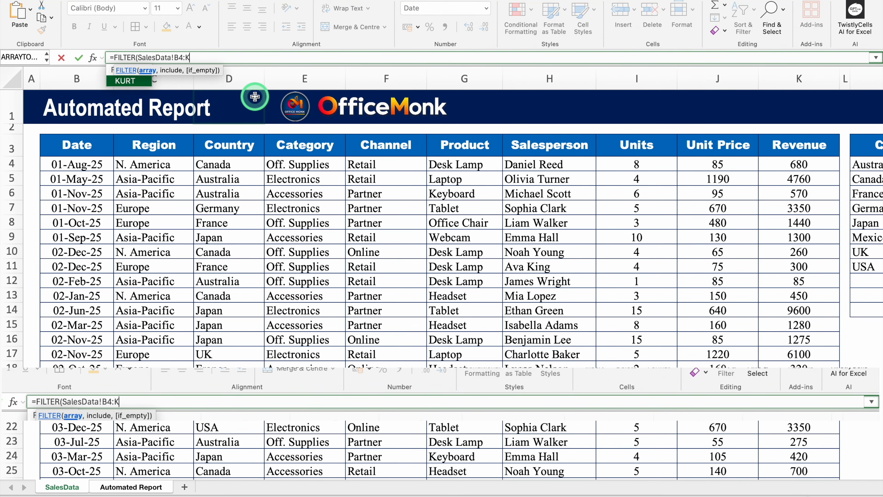
pyautogui.write('500')
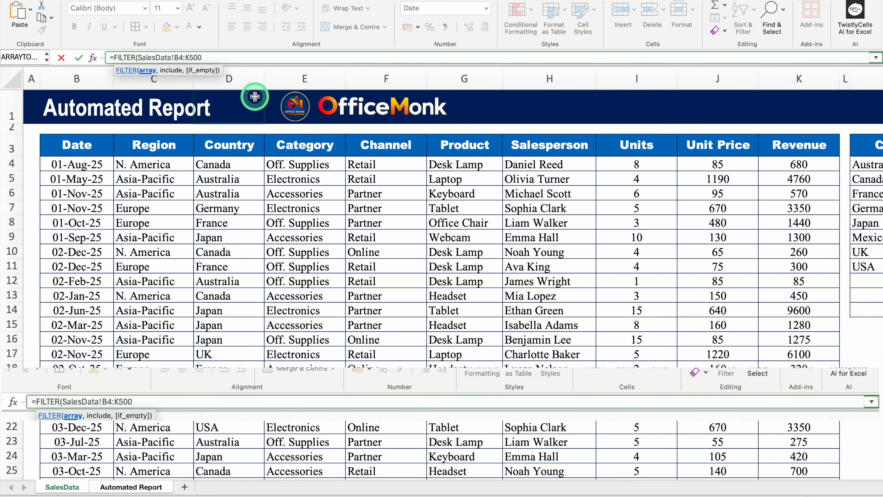
pyautogui.write(',')
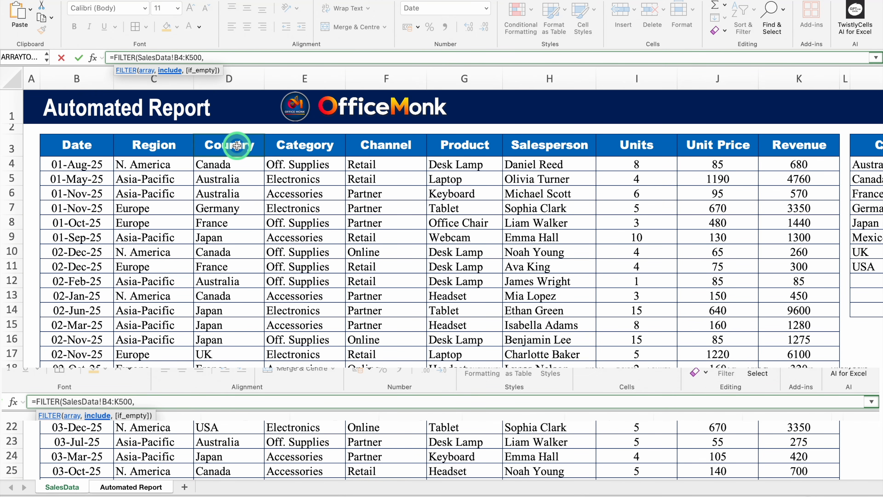
# Open the include argument with two parentheses and enter the country range SalesData!D4:D500 followed by an equals sign
pyautogui.write('((')
pyautogui.click(245, 163)
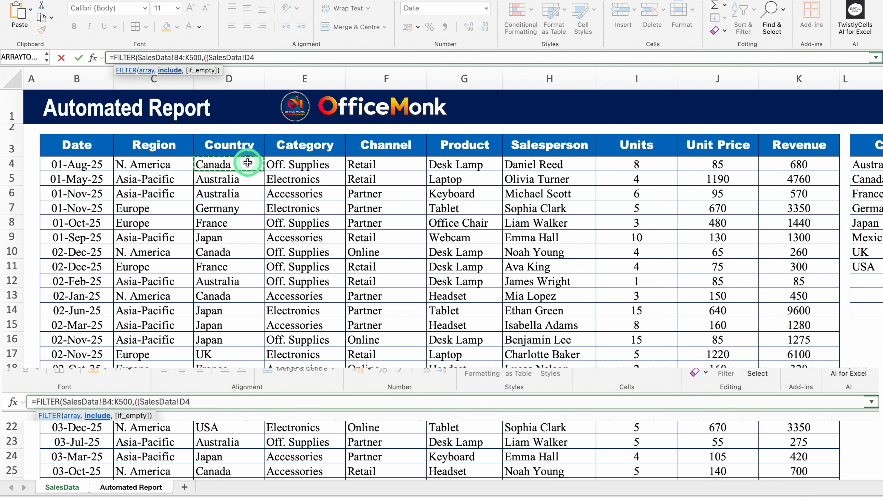
pyautogui.hotkey('ctrl', 'shift', 'Down')
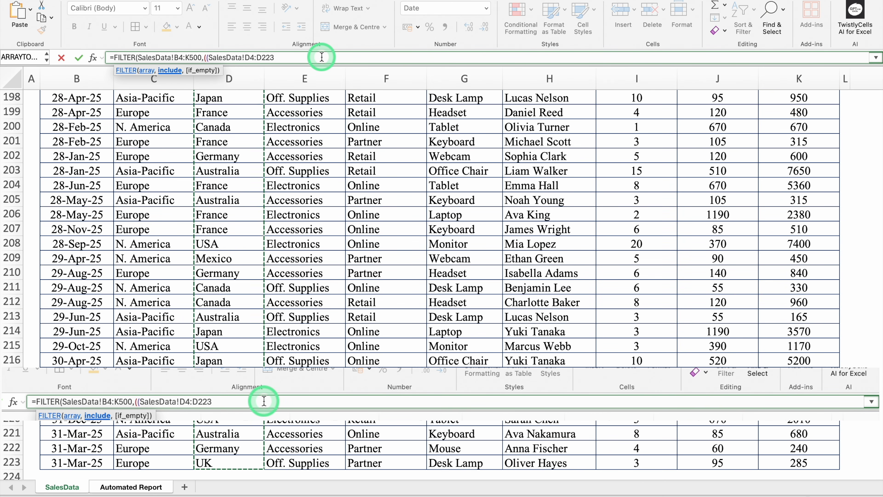
pyautogui.press('BackSpace')
pyautogui.press('BackSpace')
pyautogui.press('BackSpace')
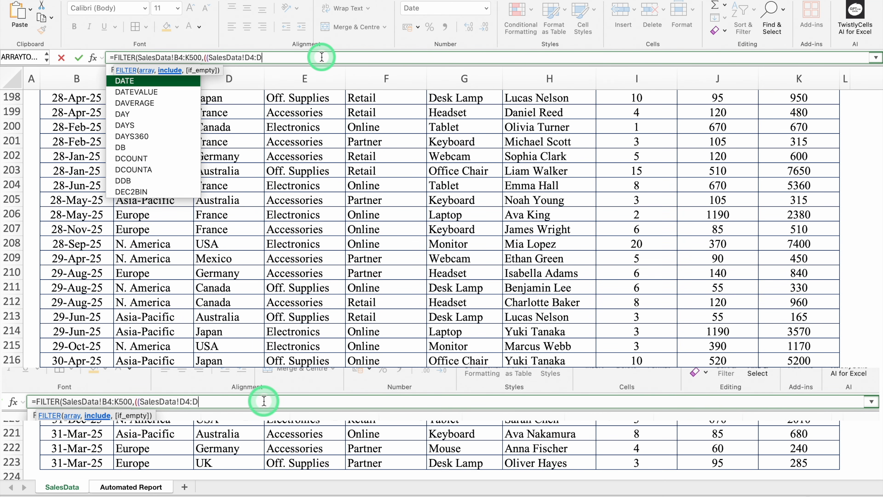
pyautogui.write('500=')
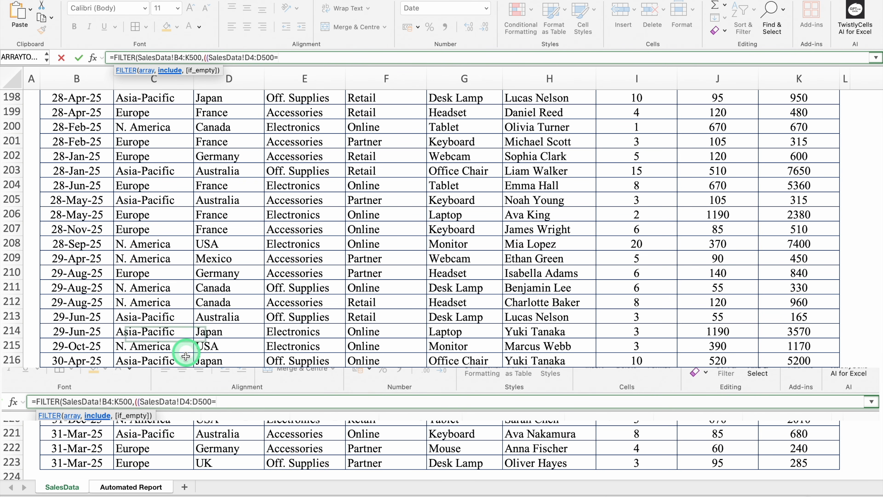
# Compare the country range with cell C2 of the Automated Report sheet and close that condition's parenthesis
pyautogui.click(131, 486)
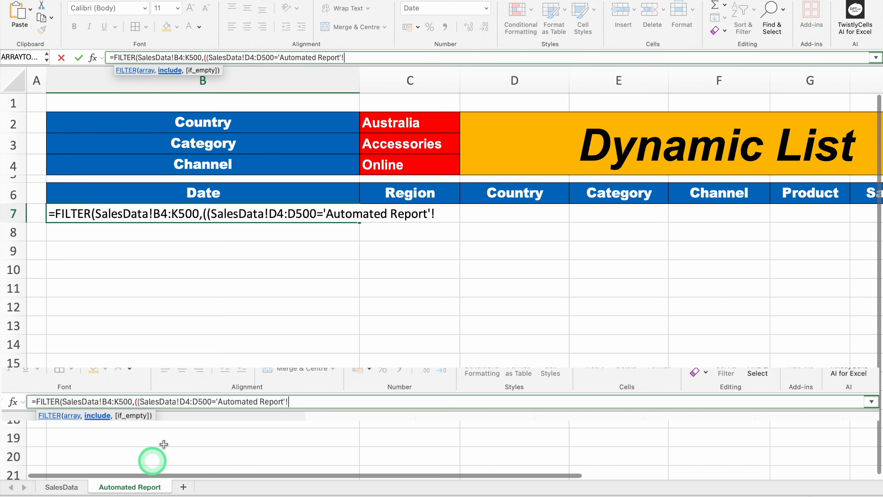
pyautogui.click(355, 221)
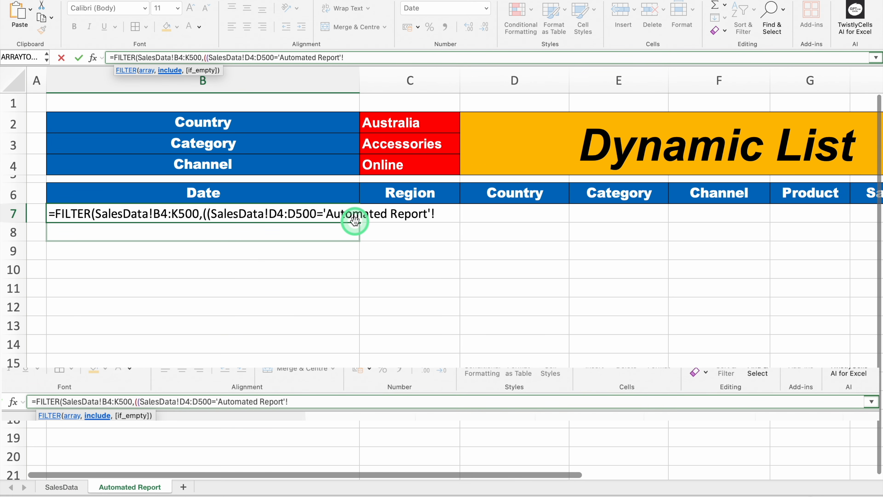
pyautogui.click(409, 125)
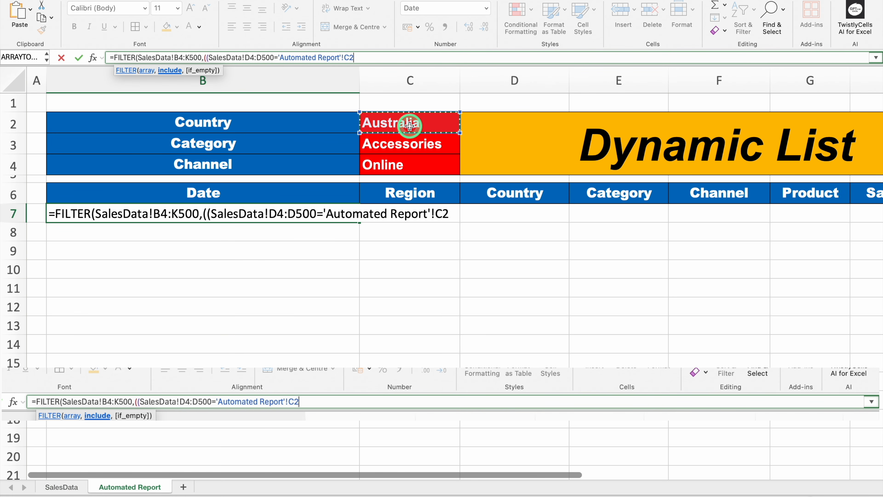
pyautogui.write(')')
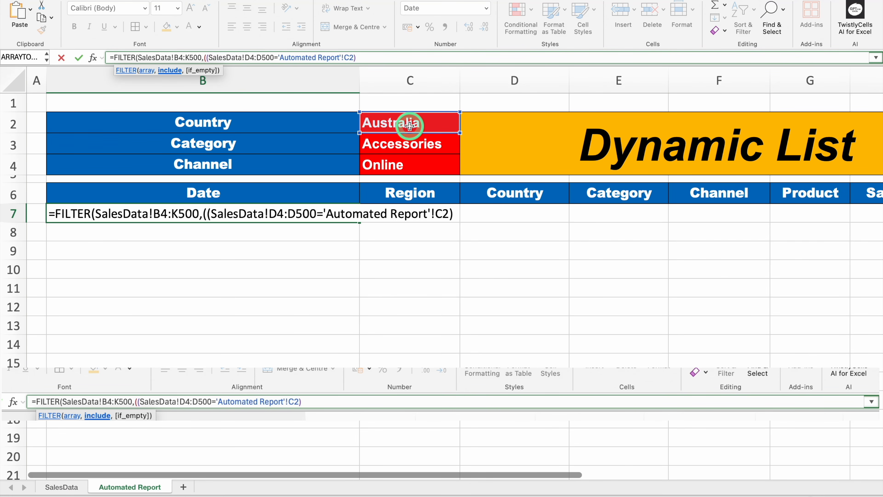
# Add the alternative +('Automated Report'!C2="") to the country condition, close the FILTER formula and commit it in B7
pyautogui.write('+(')
pyautogui.click(408, 127)
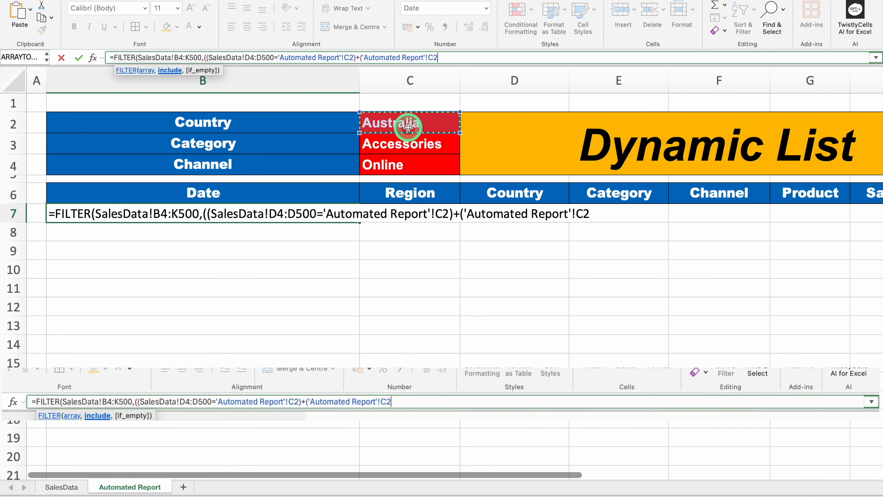
pyautogui.write('=')
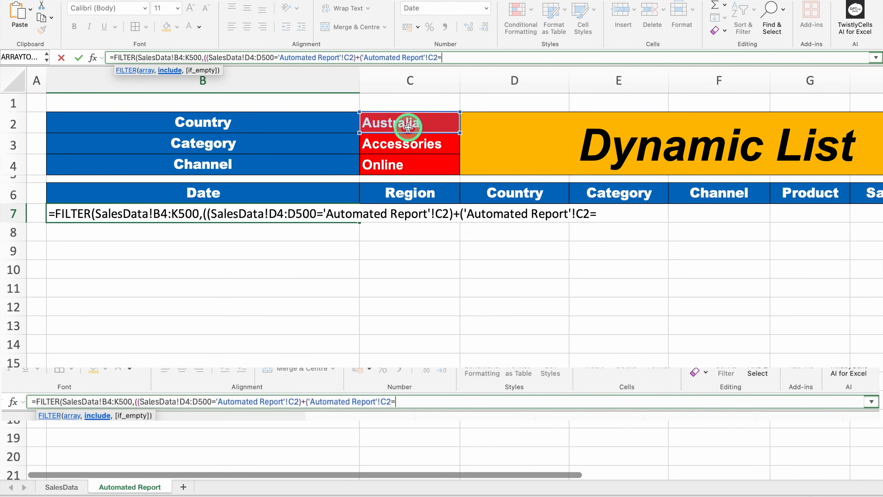
pyautogui.write('"")')
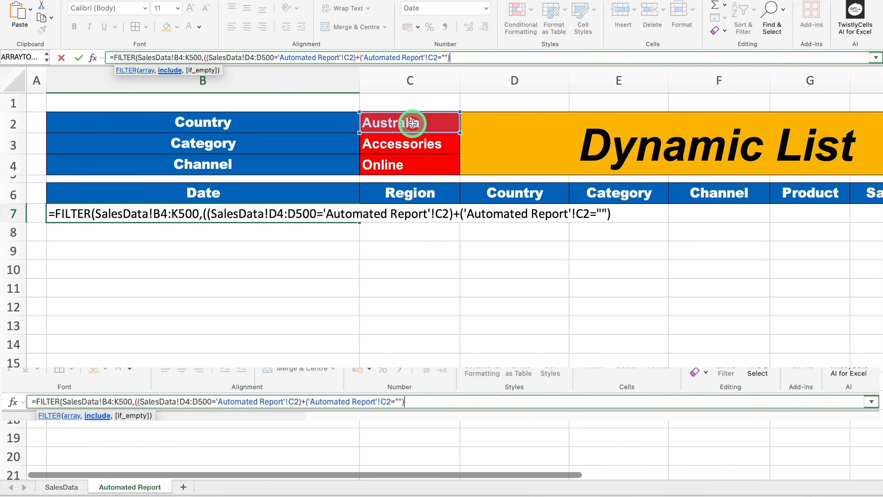
pyautogui.write('))')
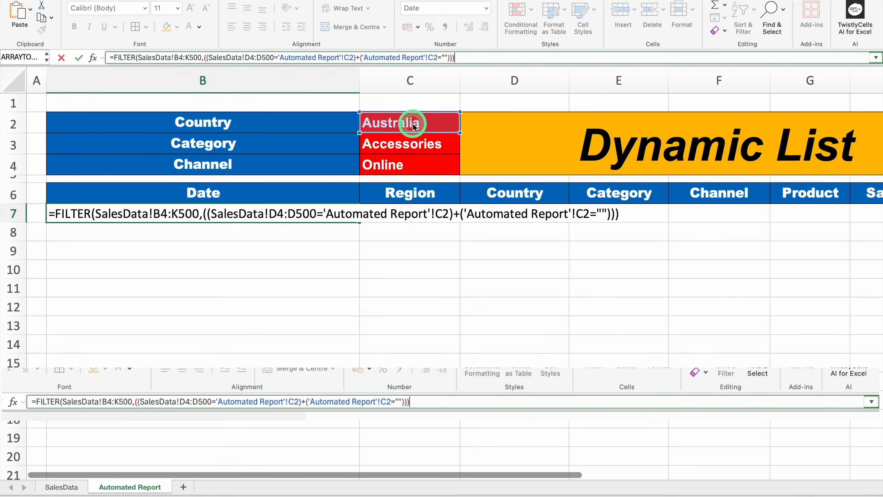
pyautogui.press('Return')
pyautogui.click(266, 239)
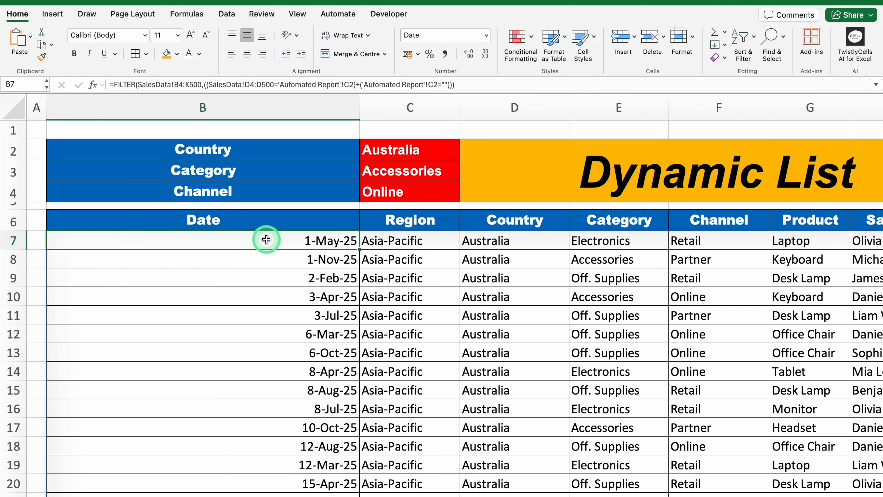
# Left-align the whole of column B on the report sheet
pyautogui.click(264, 103)
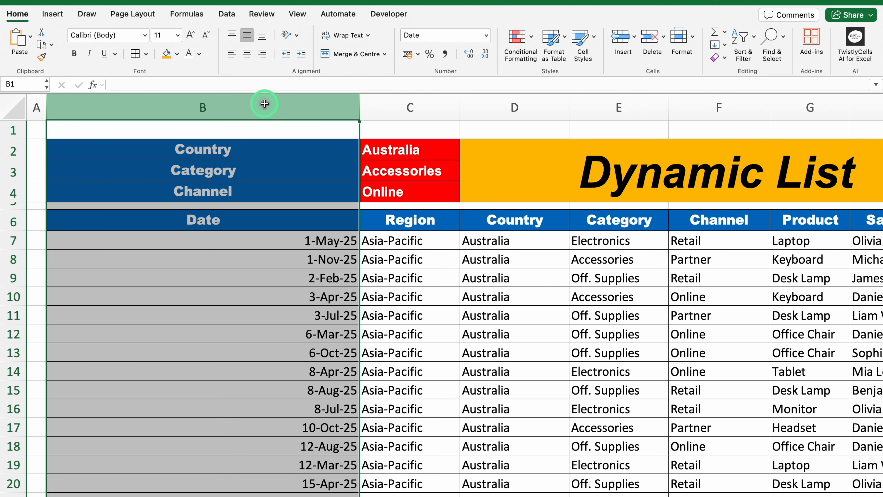
pyautogui.click(247, 55)
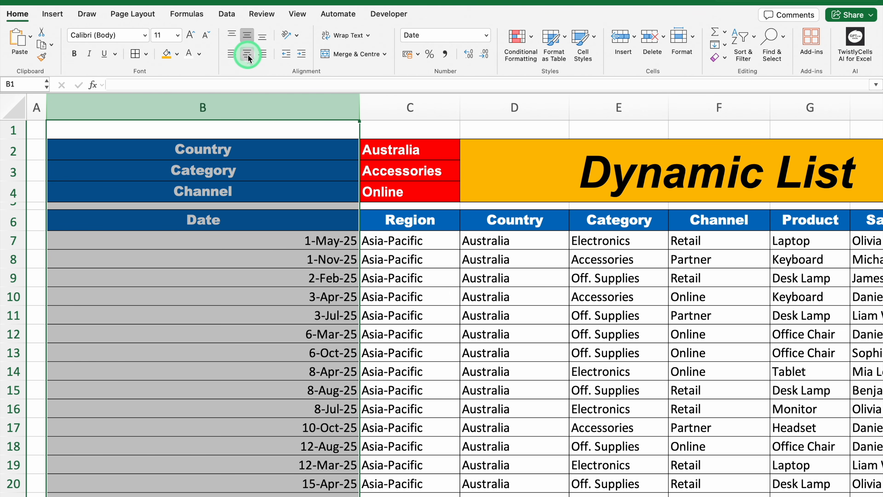
pyautogui.click(234, 55)
pyautogui.click(306, 240)
# Test the country filter by clearing C2 and choosing Canada from its drop-down list
pyautogui.click(376, 148)
pyautogui.click(377, 221)
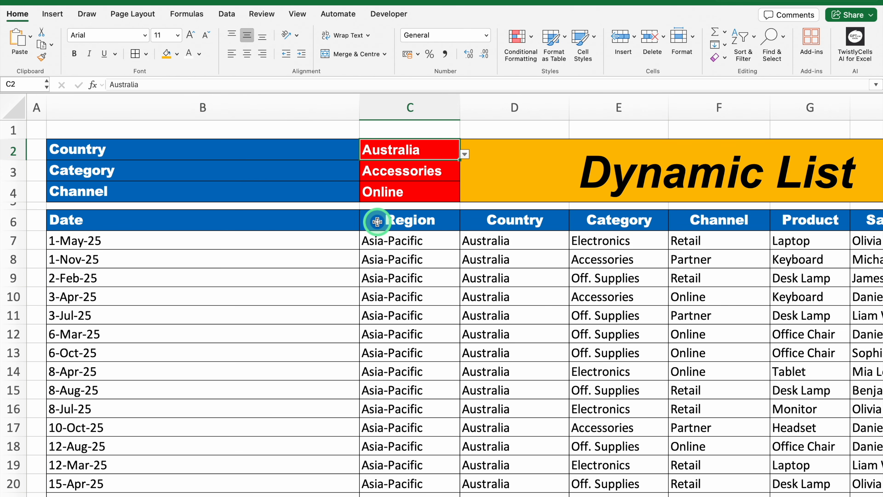
pyautogui.press('Delete')
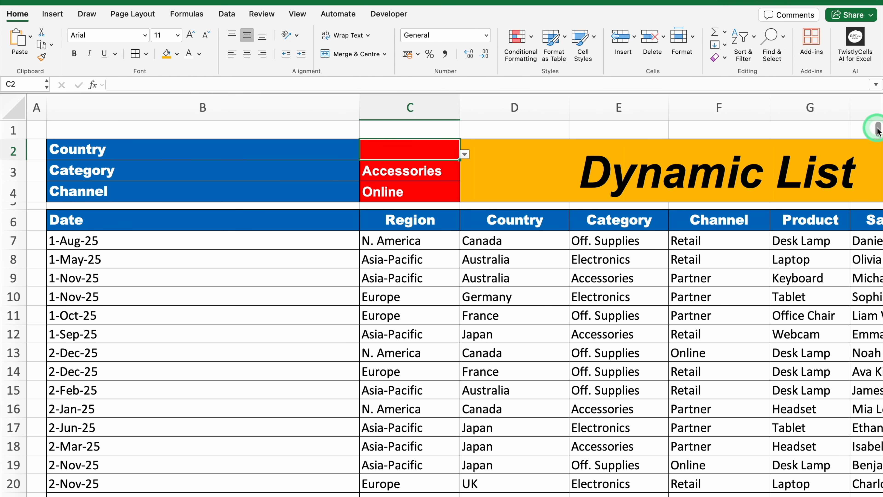
pyautogui.moveTo(876, 131)
pyautogui.mouseDown()
pyautogui.moveTo(874, 139)
pyautogui.moveTo(874, 117)
pyautogui.mouseUp()
pyautogui.click(465, 154)
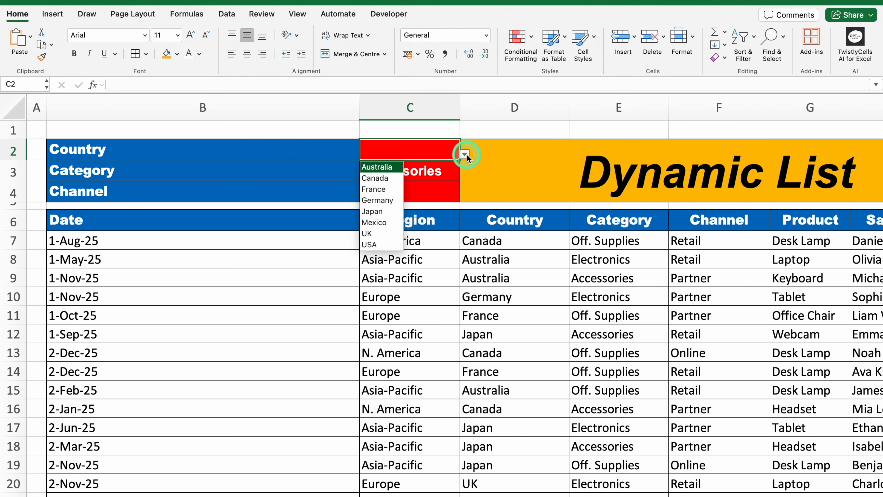
pyautogui.click(381, 179)
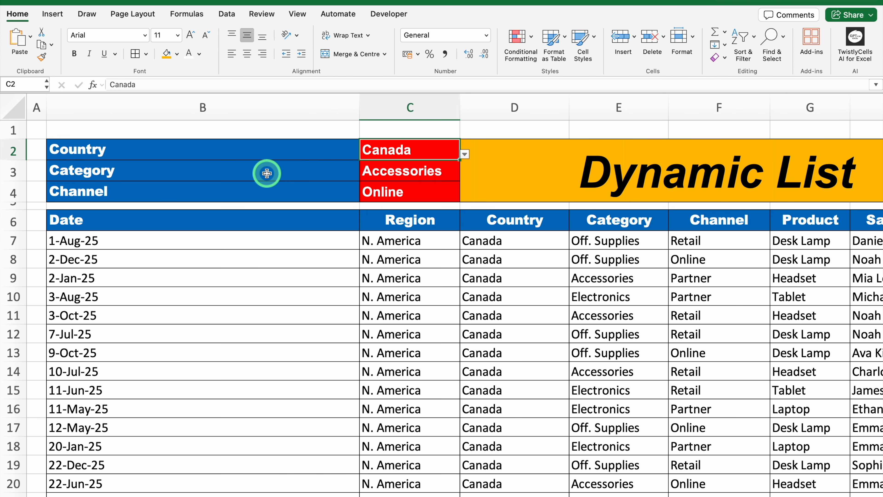
# Reopen the B7 formula, remove its final closing parenthesis and copy the complete country condition
pyautogui.click(233, 240)
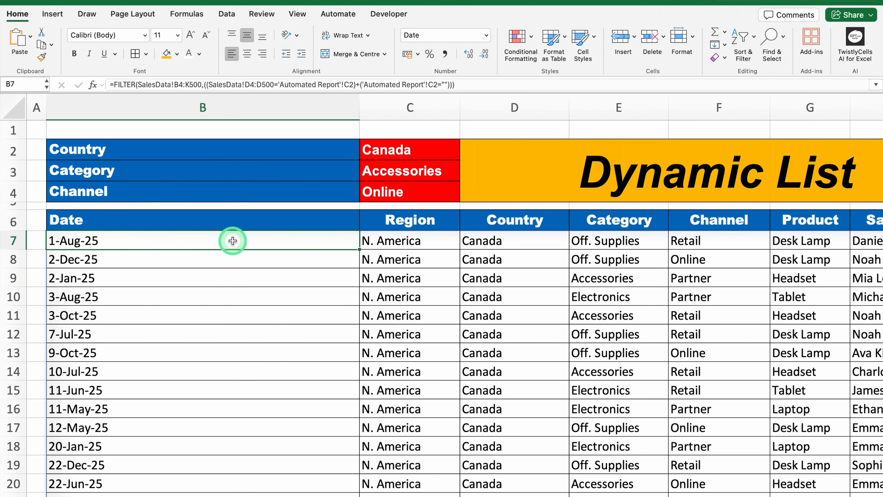
pyautogui.doubleClick(232, 241)
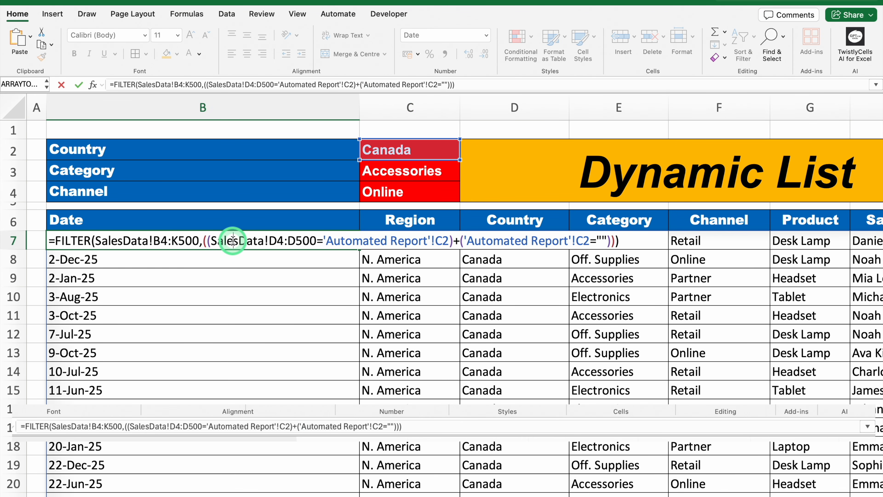
pyautogui.click(619, 239)
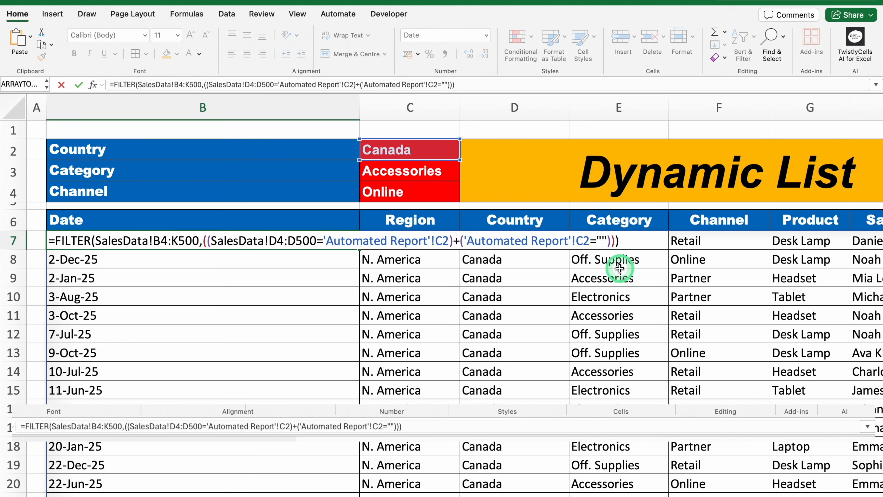
pyautogui.press('BackSpace')
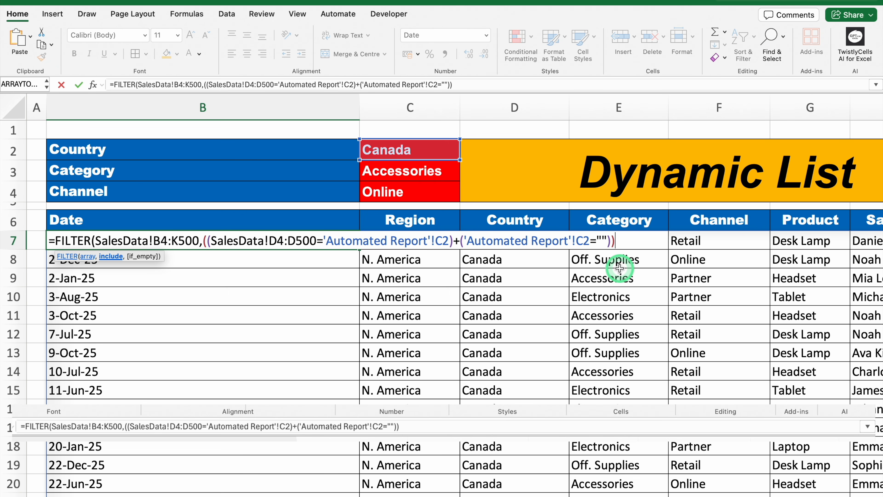
pyautogui.moveTo(615, 241); pyautogui.dragTo(204, 248)
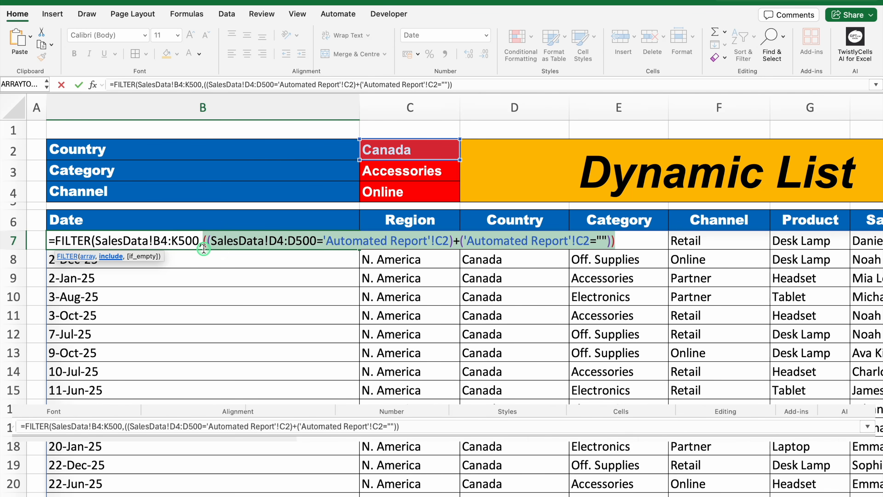
pyautogui.moveTo(204, 248); pyautogui.dragTo(204, 248)
pyautogui.press('super+c')
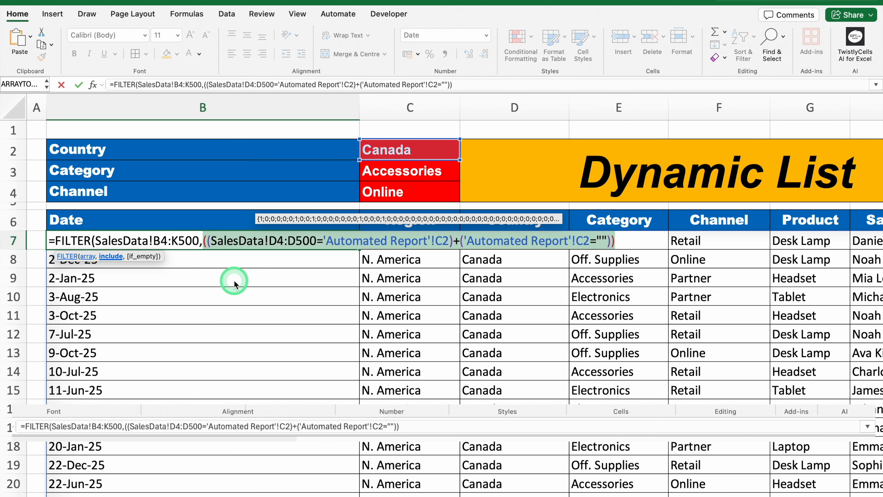
# Append * and a pasted copy of the country condition to the end of the B7 formula
pyautogui.click(624, 241)
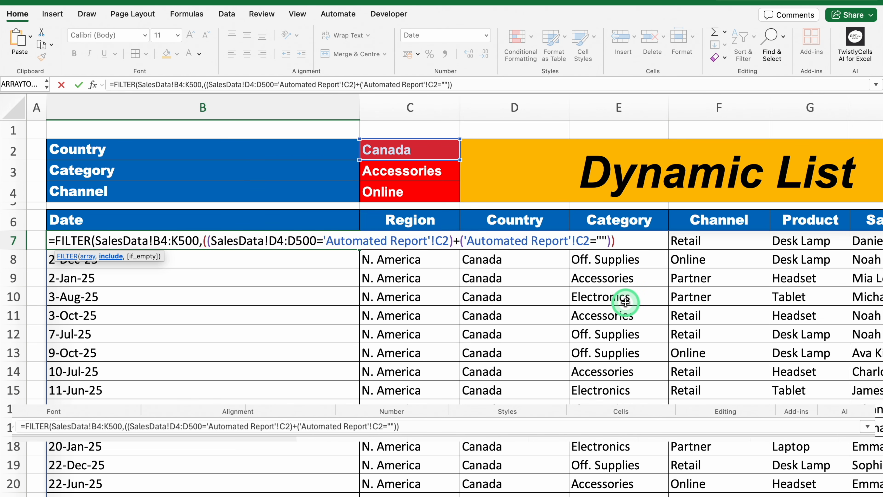
pyautogui.write('*')
pyautogui.press('super+v')
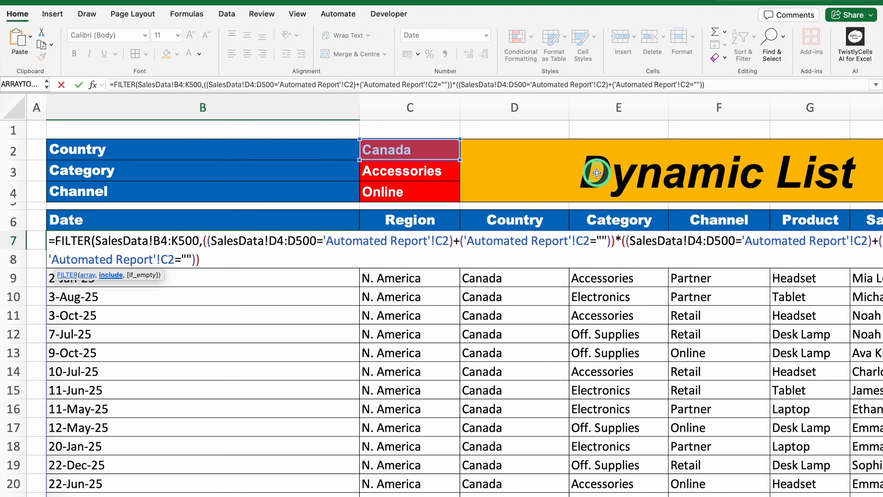
# Enlarge the formula bar and insert a line break before the second condition of the FILTER formula
pyautogui.moveTo(561, 93); pyautogui.dragTo(559, 144)
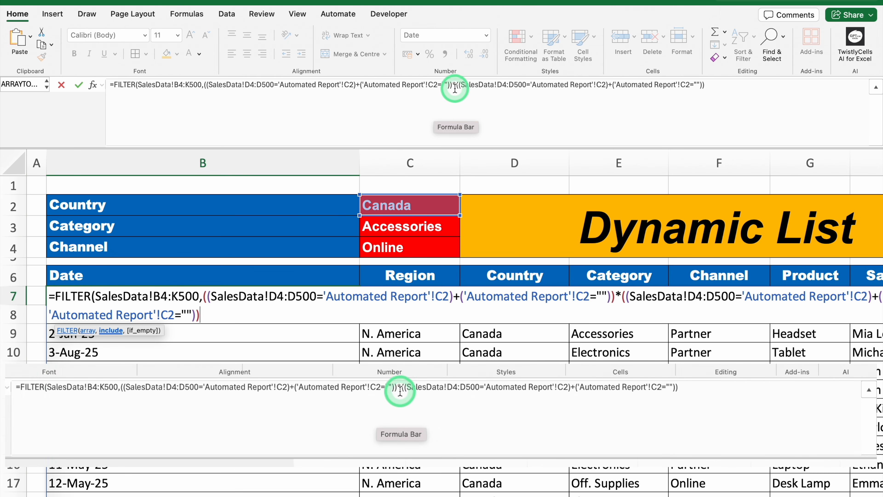
pyautogui.click(453, 85)
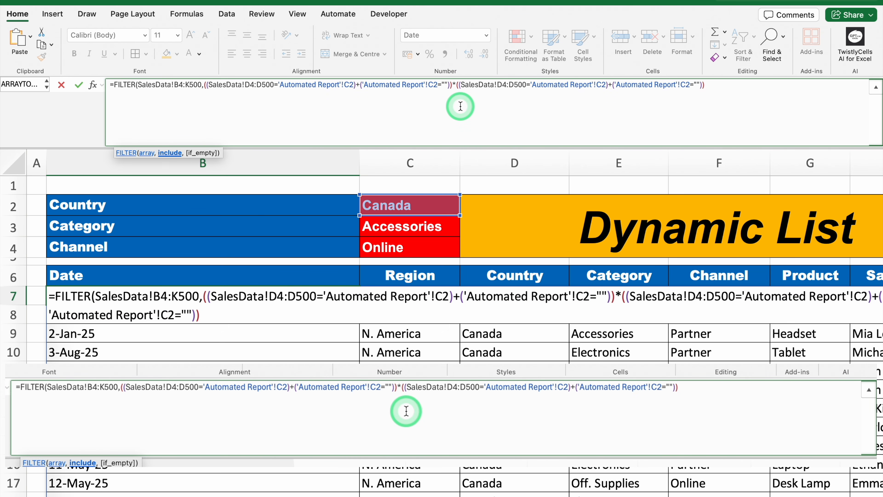
pyautogui.hotkey('alt', 'Return')
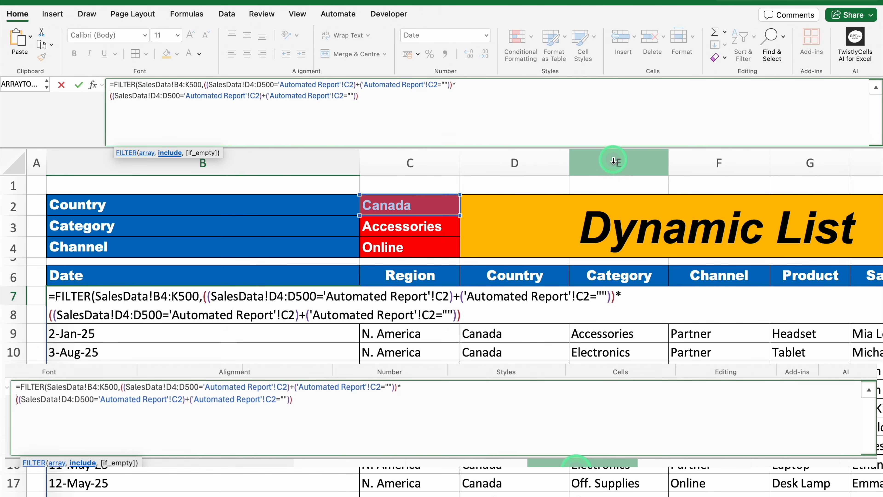
# Change the range in the formula's second condition to SalesData!E4:E500
pyautogui.click(156, 98)
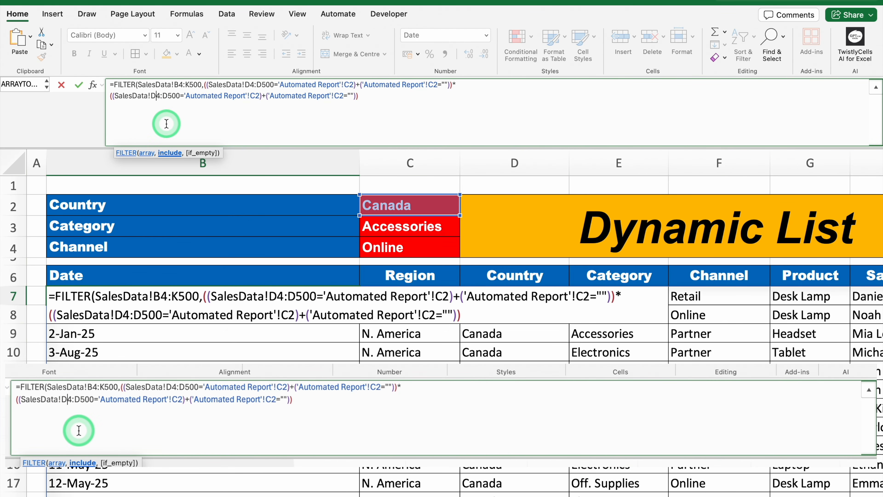
pyautogui.press('BackSpace')
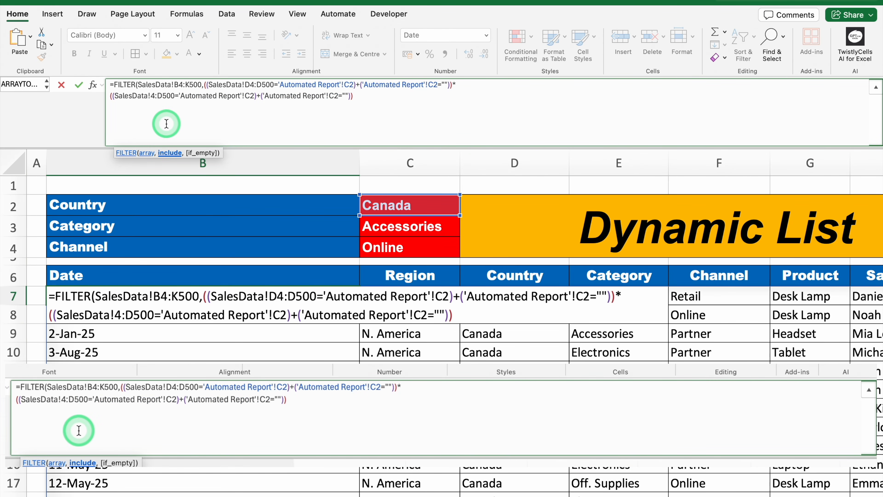
pyautogui.write('E')
pyautogui.click(167, 98)
pyautogui.press('BackSpace')
pyautogui.write('E')
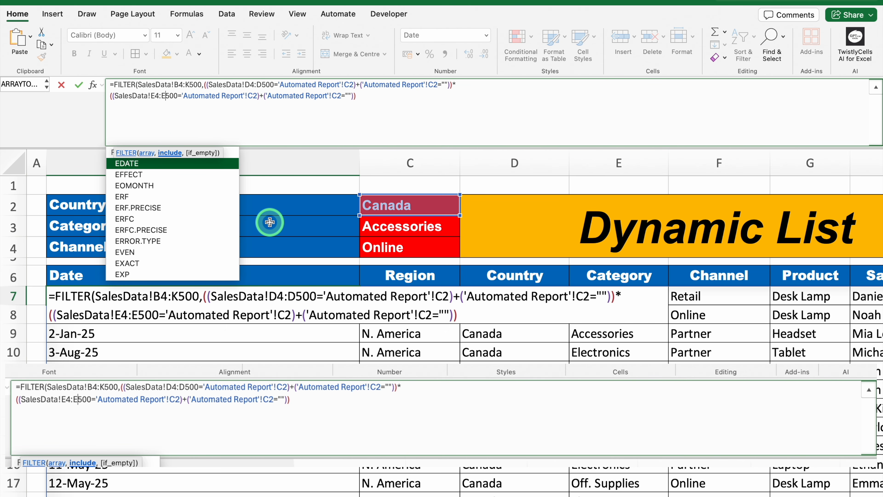
# Change the cell that the E4:E500 range is compared with to 'Automated Report'!C3
pyautogui.click(255, 96)
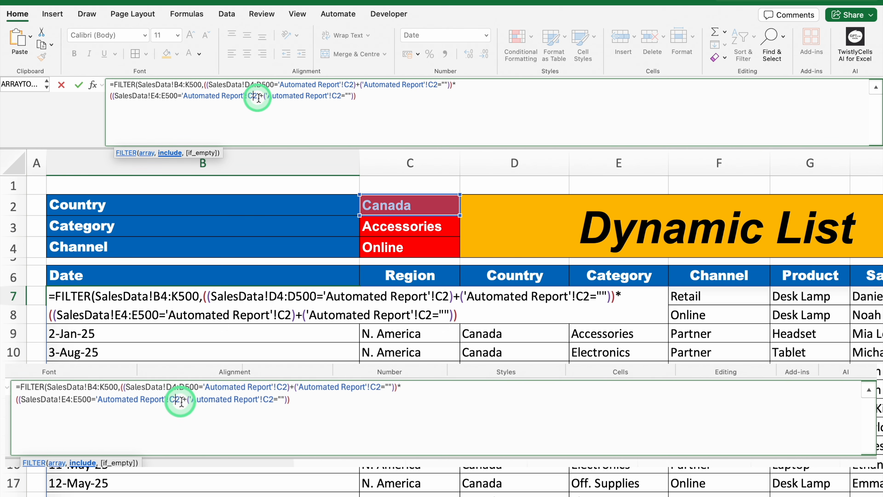
pyautogui.press('BackSpace')
pyautogui.write('3')
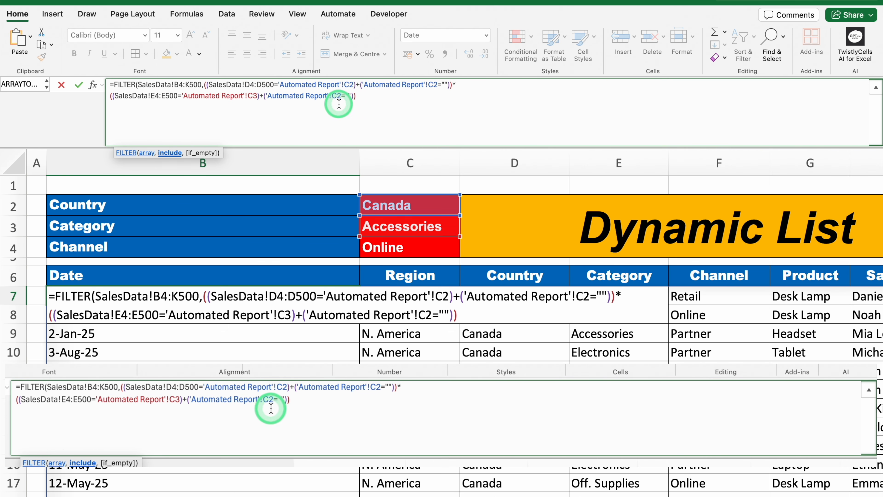
# Change the blank-check reference in the formula's second condition to 'Automated Report'!C3
pyautogui.click(341, 98)
pyautogui.press('BackSpace')
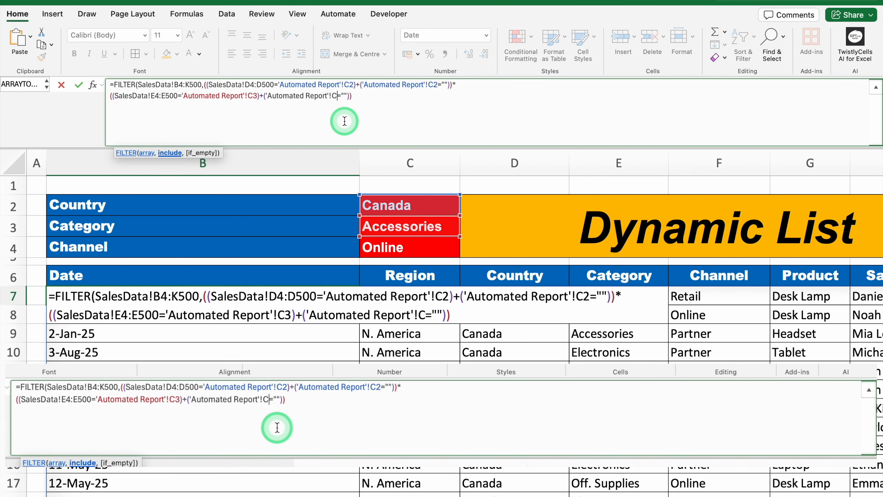
pyautogui.write('3')
# Append * and a line break to the FILTER formula, followed by a pasted copy of the second condition
pyautogui.moveTo(360, 98); pyautogui.dragTo(108, 103)
pyautogui.press('super+c')
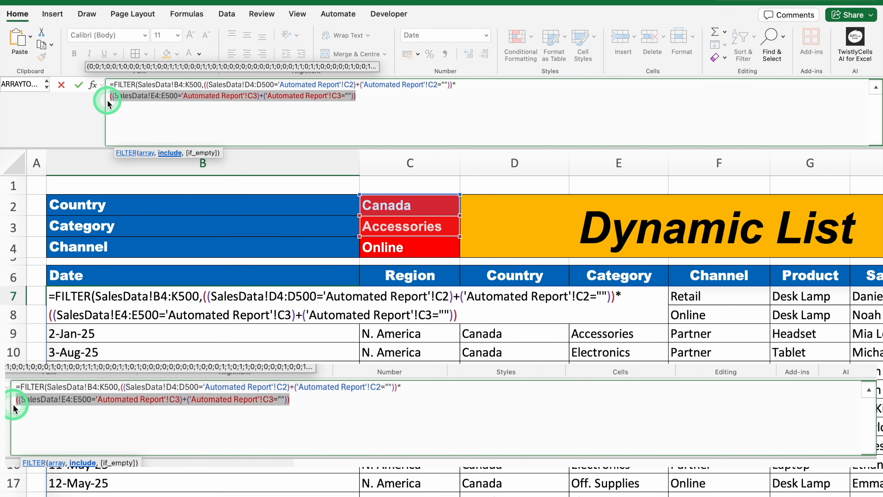
pyautogui.click(368, 99)
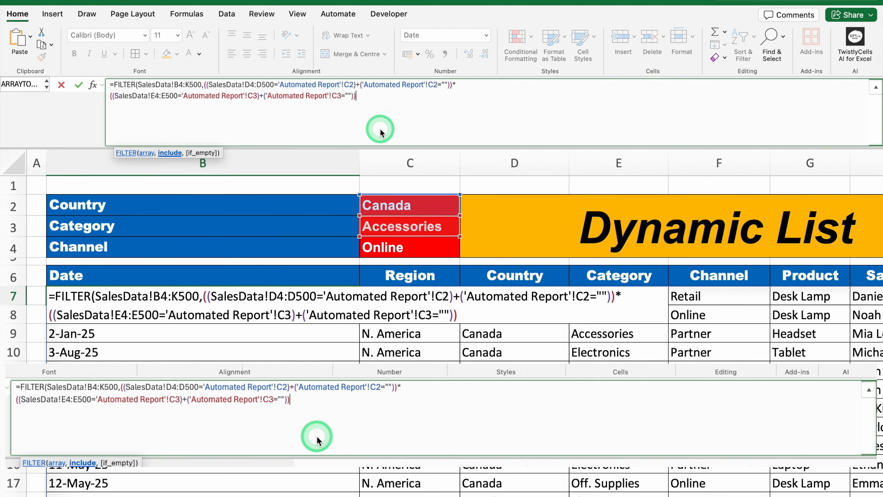
pyautogui.write('*')
pyautogui.hotkey('alt', 'Return')
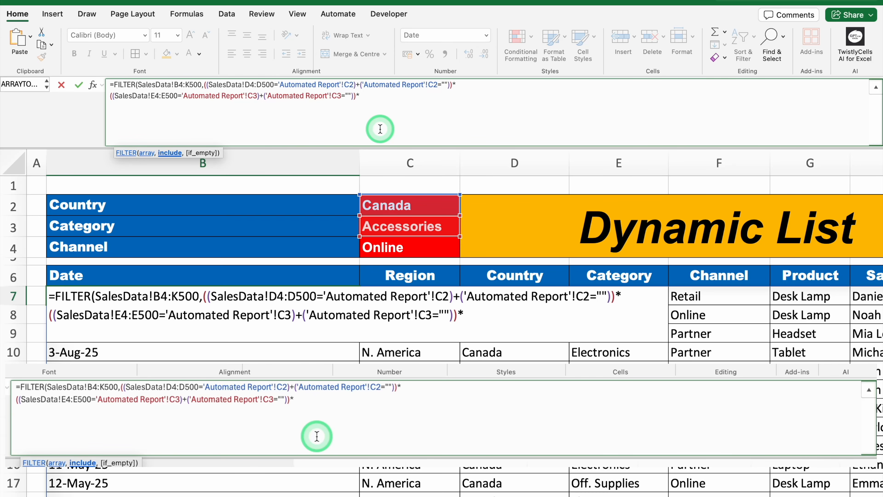
pyautogui.press('super+v')
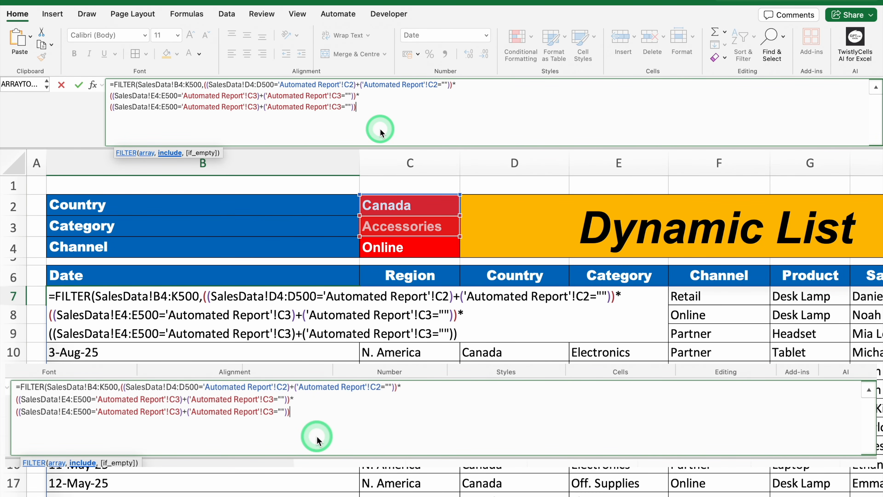
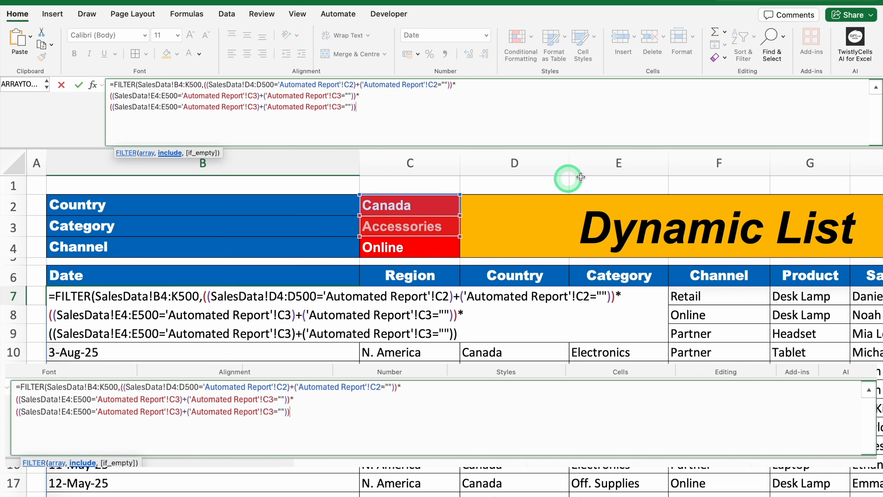
# Change the range in the formula's third condition to SalesData!F4:F500
pyautogui.click(155, 107)
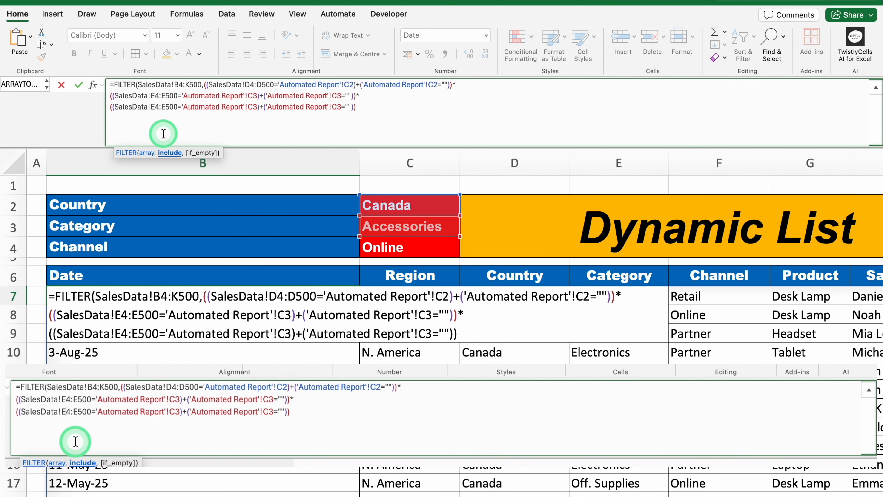
pyautogui.press('BackSpace')
pyautogui.write('F')
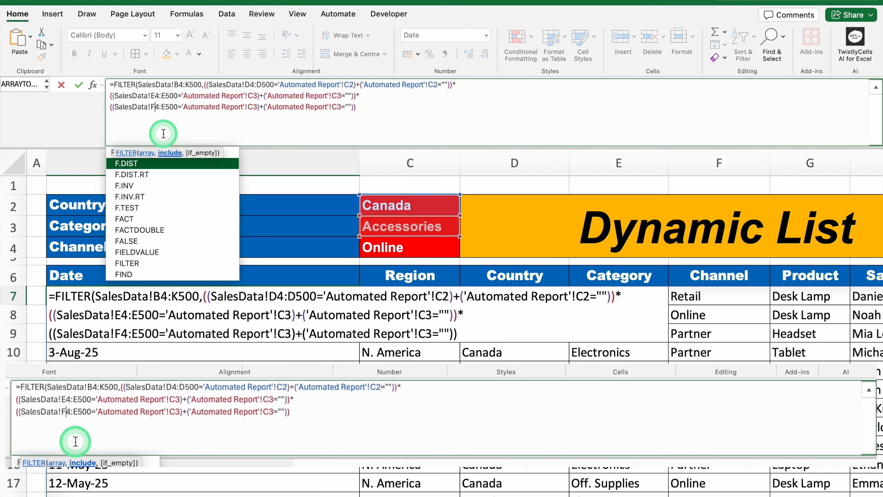
pyautogui.click(168, 107)
pyautogui.press('BackSpace')
pyautogui.write('F')
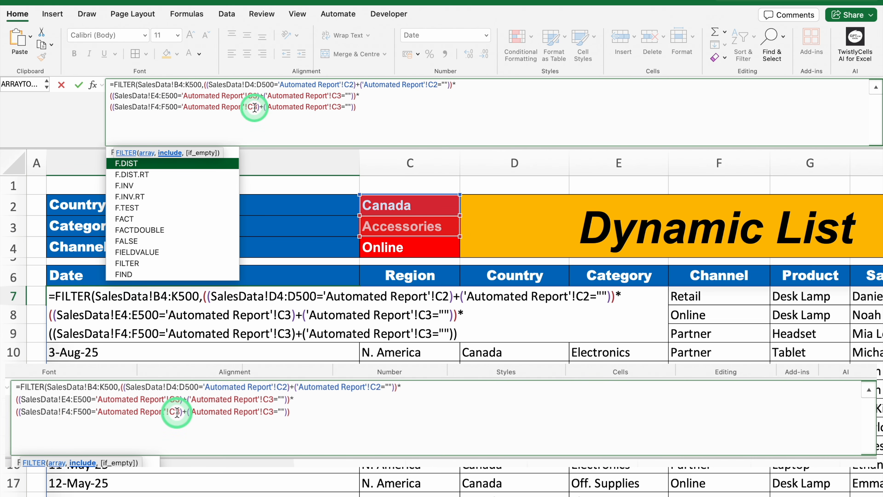
# Point both cell references in the third condition to 'Automated Report'!C4, then close the FILTER formula with a parenthesis and enter it
pyautogui.click(258, 108)
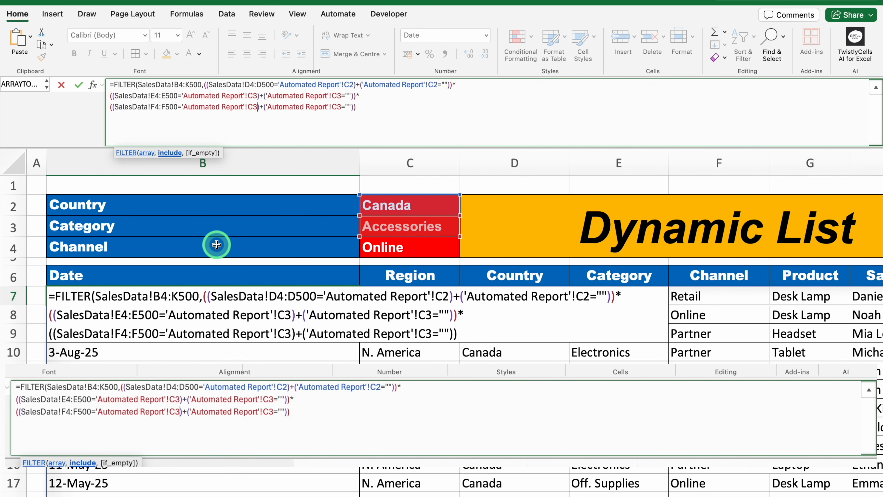
pyautogui.press('BackSpace')
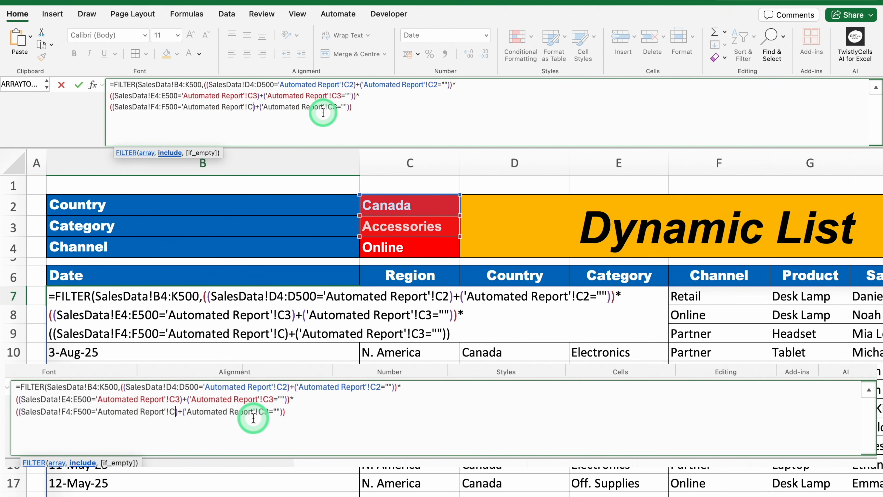
pyautogui.write('4')
pyautogui.click(342, 109)
pyautogui.press('BackSpace')
pyautogui.write('4')
pyautogui.click(368, 109)
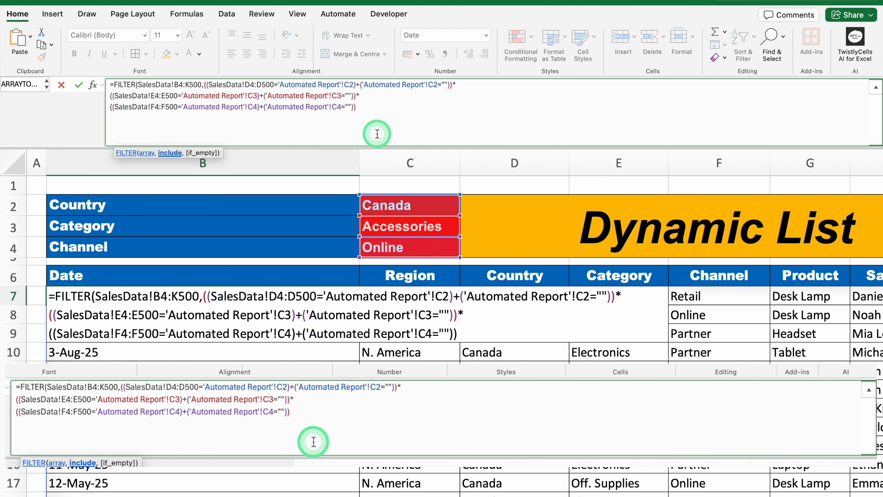
pyautogui.write(')')
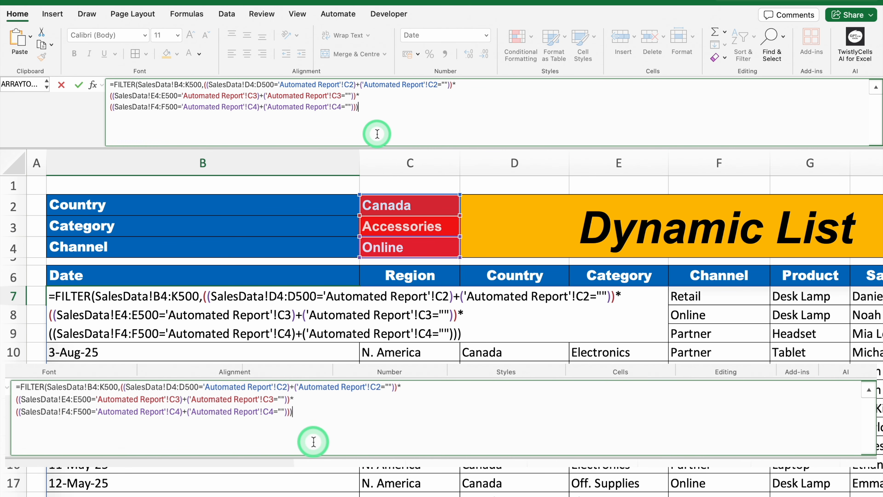
pyautogui.press('Return')
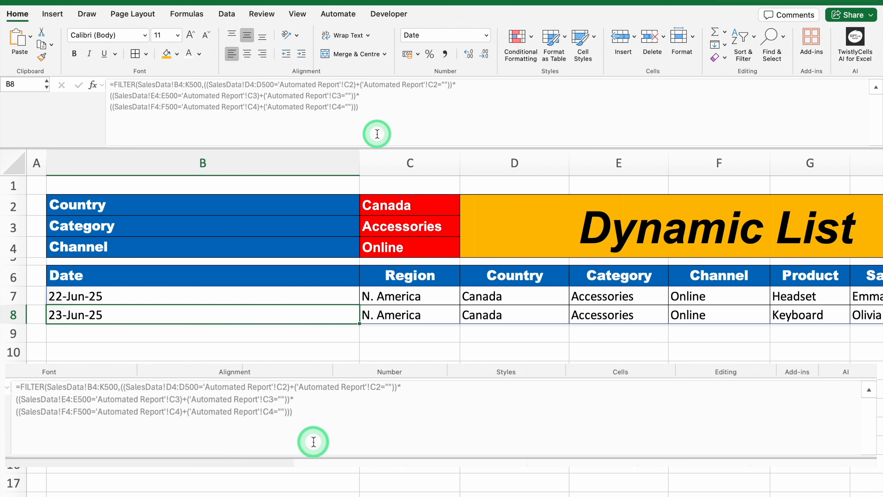
# Narrow column B to fit the dates and shrink the formula bar back to one line
pyautogui.moveTo(358, 161); pyautogui.dragTo(129, 163)
pyautogui.moveTo(278, 148); pyautogui.dragTo(278, 75)
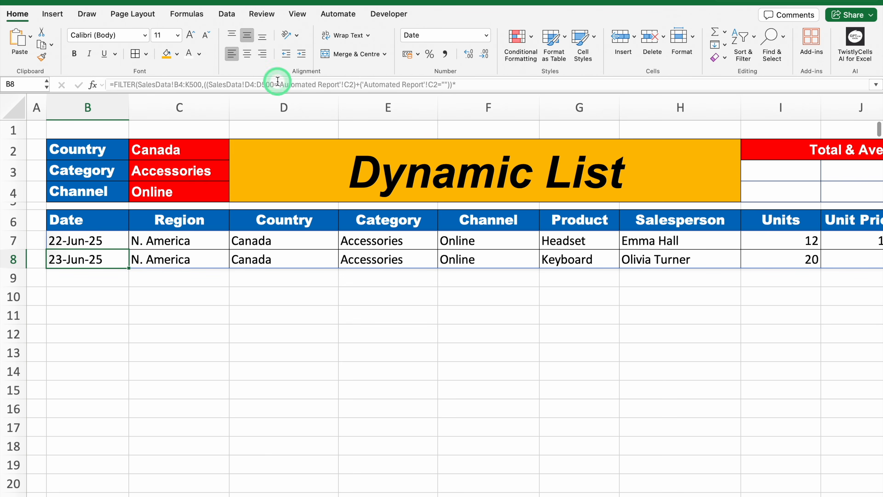
# Clear the channel selection in C4 and the category selection in C3
pyautogui.click(171, 191)
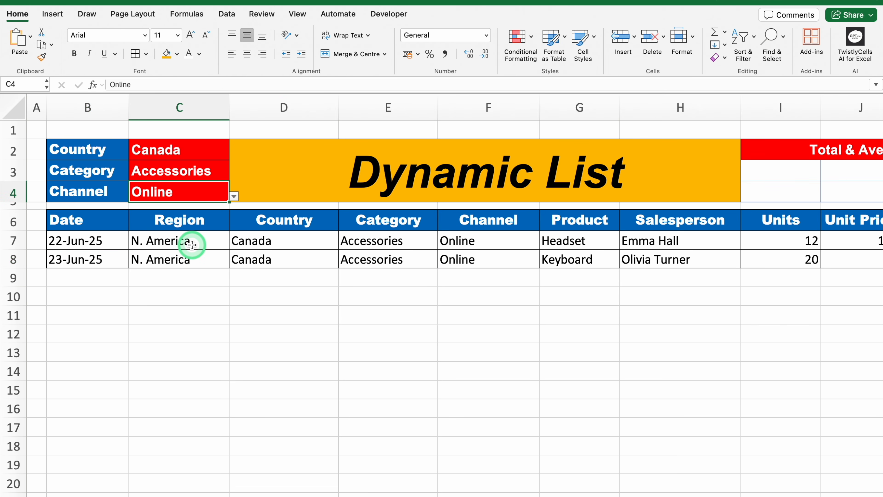
pyautogui.press('Delete')
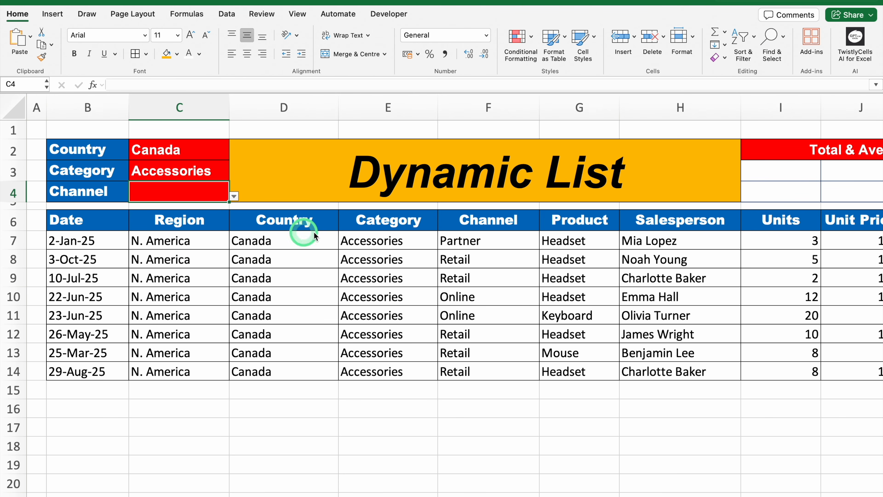
pyautogui.click(191, 171)
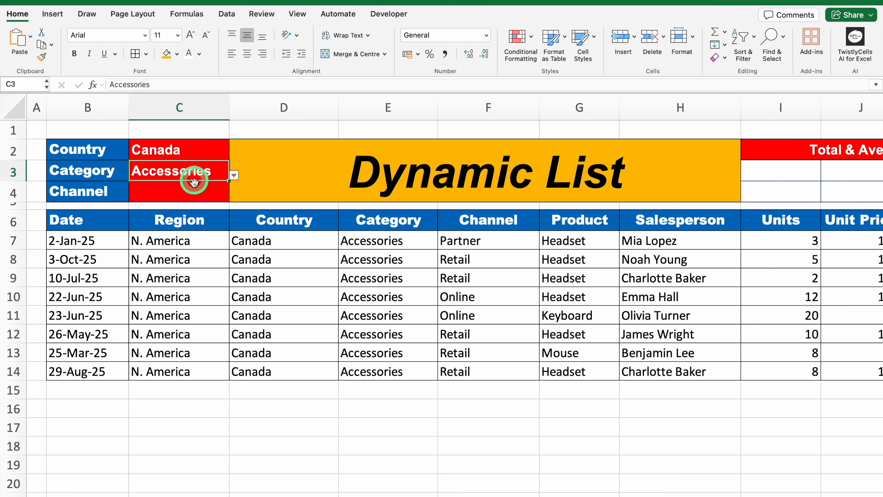
pyautogui.press('Delete')
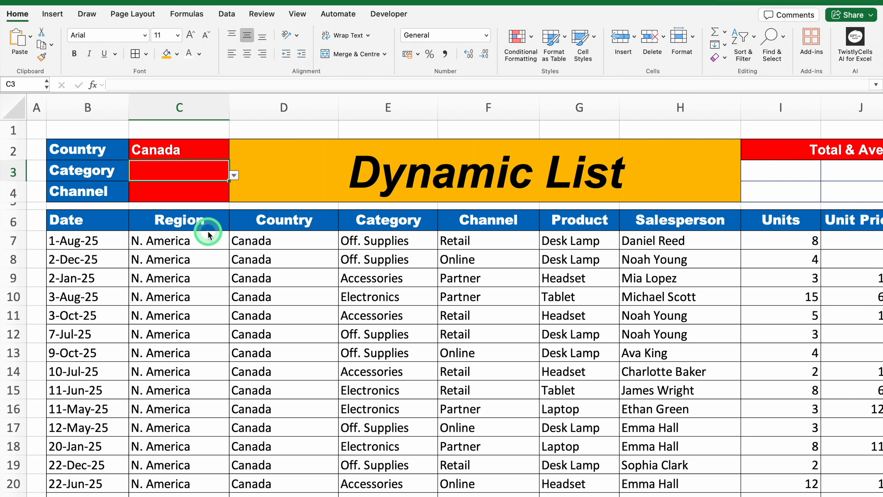
# Filter the report by country Australia in C2 and category Accessories in C3
pyautogui.click(201, 149)
pyautogui.click(234, 154)
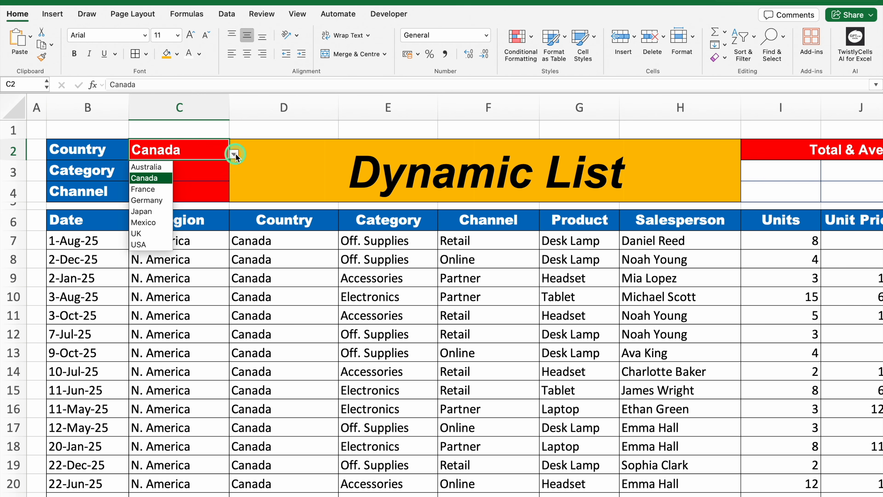
pyautogui.click(159, 167)
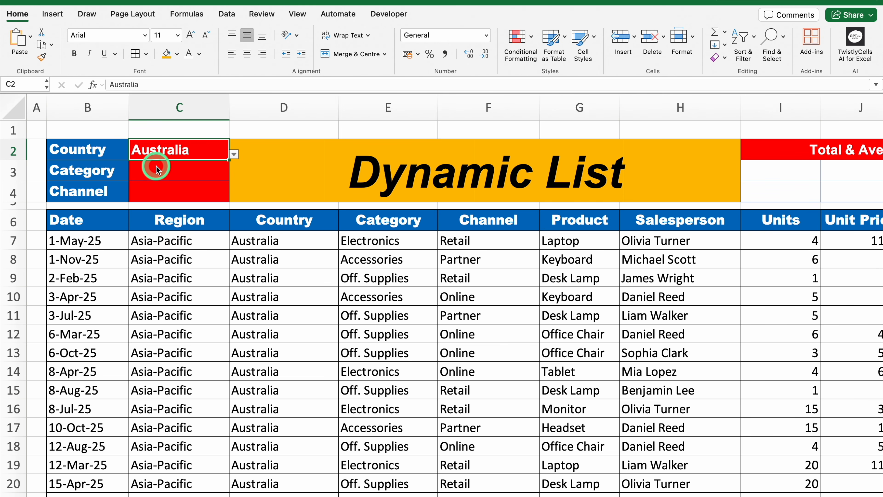
pyautogui.click(164, 169)
pyautogui.click(233, 175)
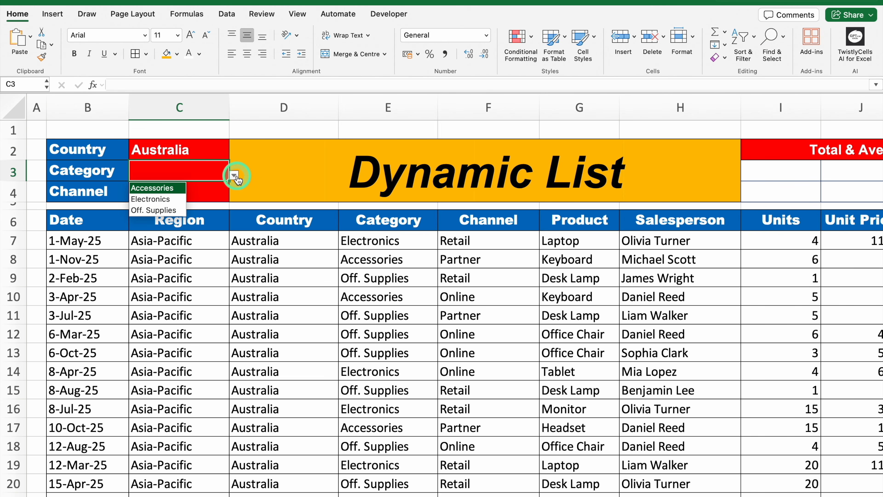
pyautogui.click(162, 189)
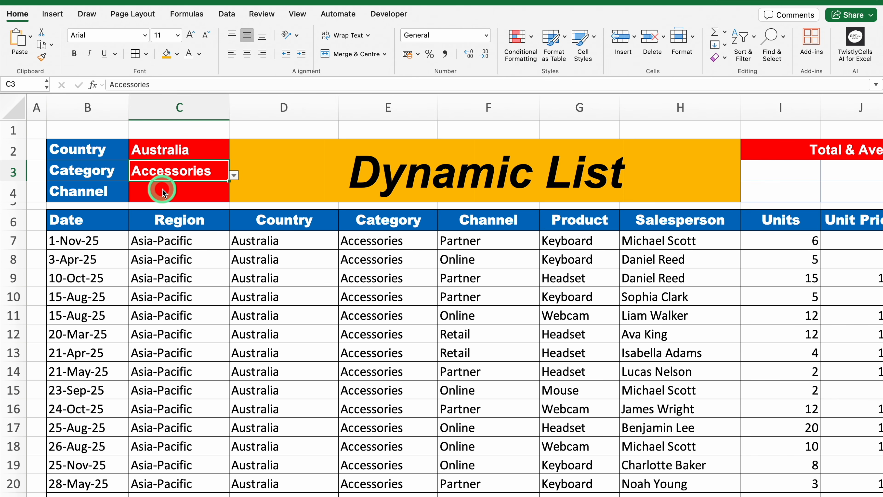
# Set the channel filter in C4 to Online
pyautogui.click(177, 191)
pyautogui.click(232, 196)
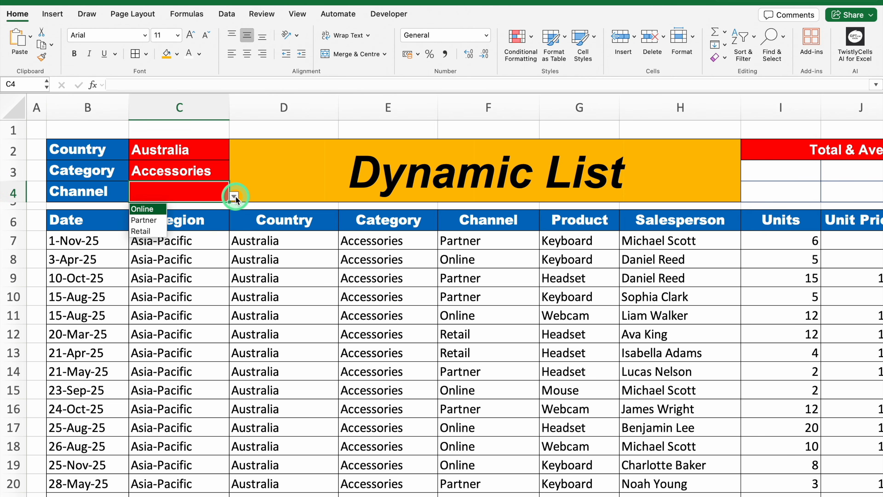
pyautogui.click(148, 208)
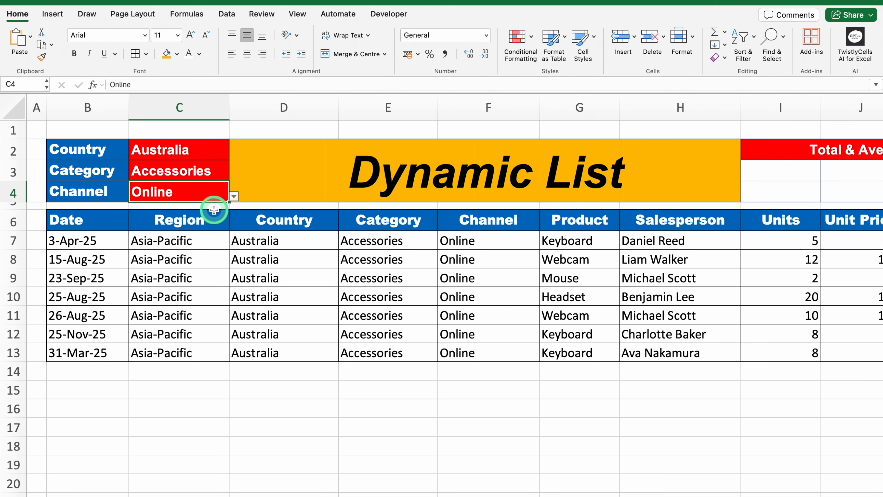
# Clear the category filter in C3 and look through the list of filtered rows
pyautogui.click(180, 174)
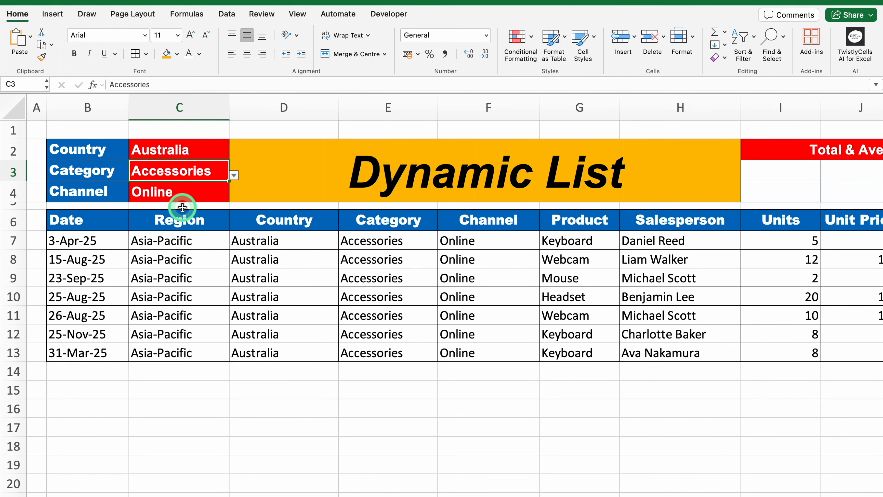
pyautogui.press('Delete')
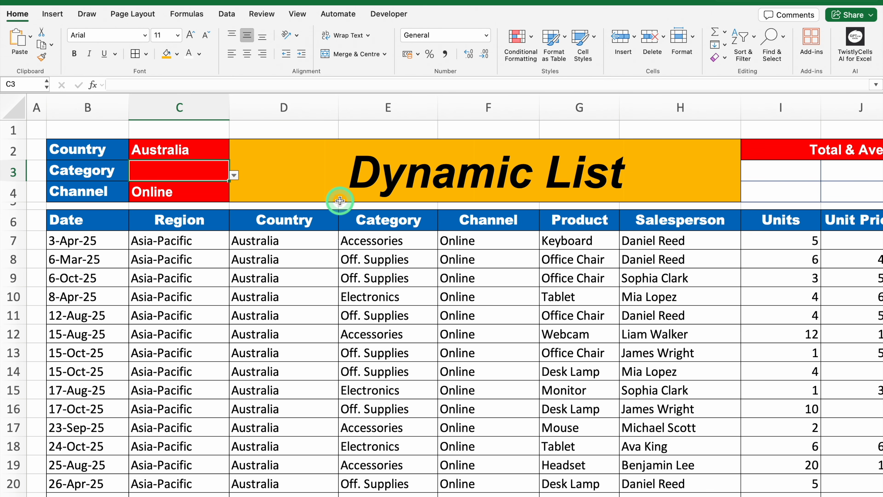
pyautogui.scroll(-5, 879, 134)
pyautogui.scroll(5, 879, 132)
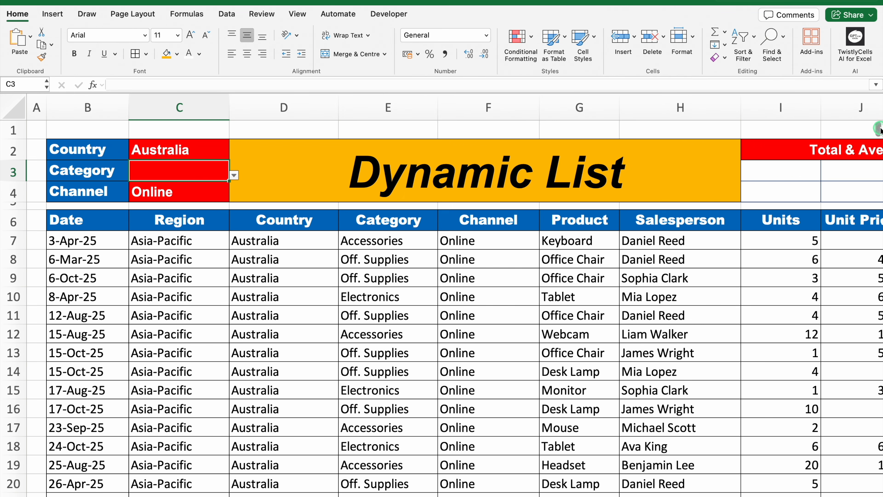
# Hide the gridlines on the report sheet
pyautogui.click(298, 14)
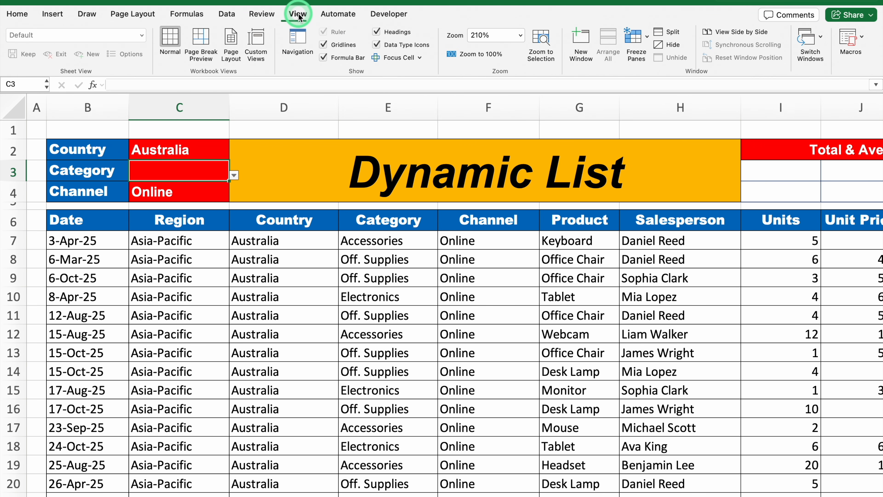
pyautogui.click(323, 45)
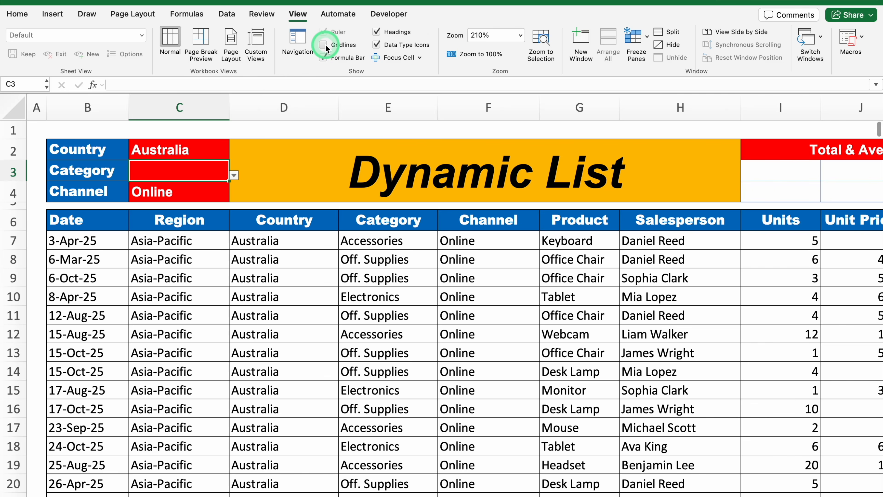
# Set the category filter in C3 to Electronics
pyautogui.click(205, 170)
pyautogui.click(234, 174)
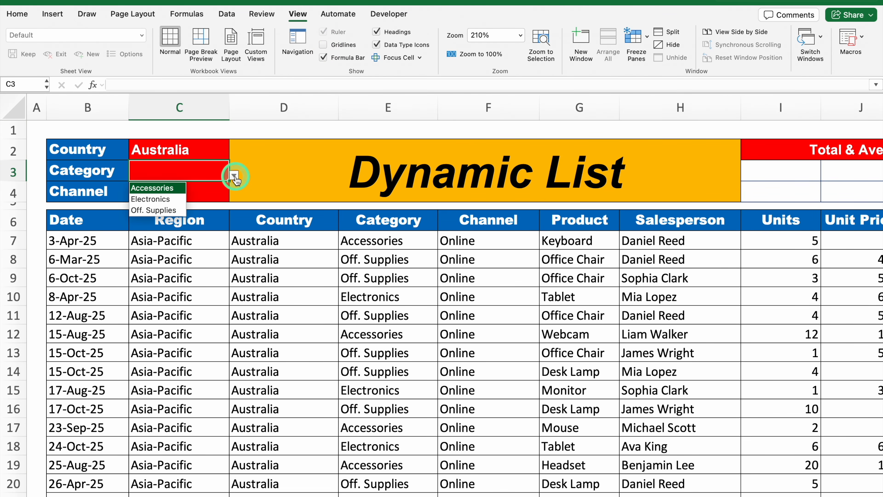
pyautogui.click(165, 200)
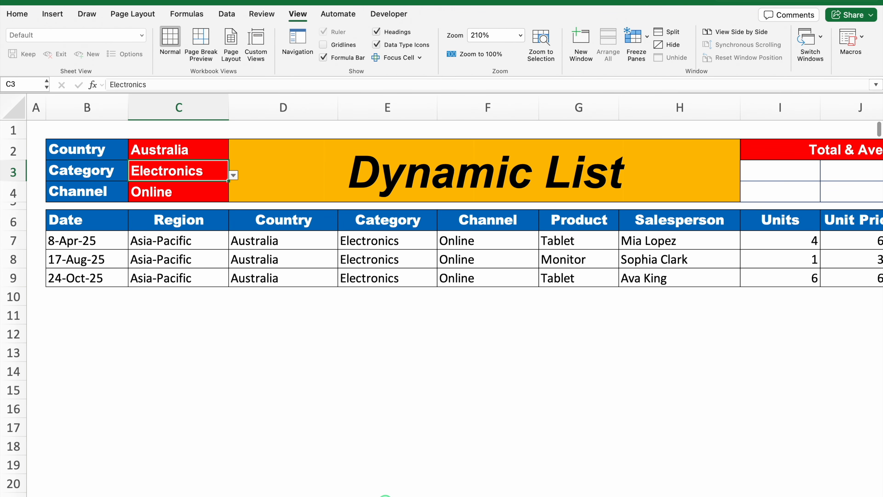
# Centre the contents of columns I to K horizontally
pyautogui.hscroll(3, 472, 494)
pyautogui.hscroll(2, 473, 494)
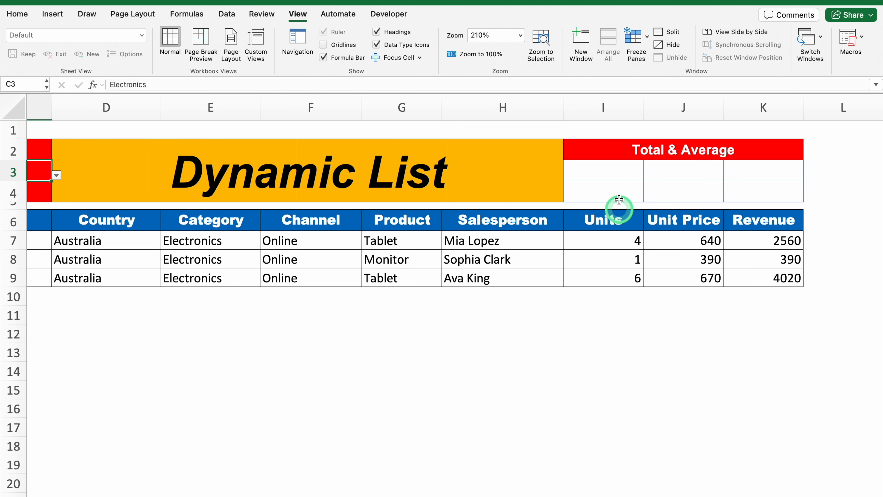
pyautogui.moveTo(606, 108); pyautogui.dragTo(741, 111)
pyautogui.click(19, 15)
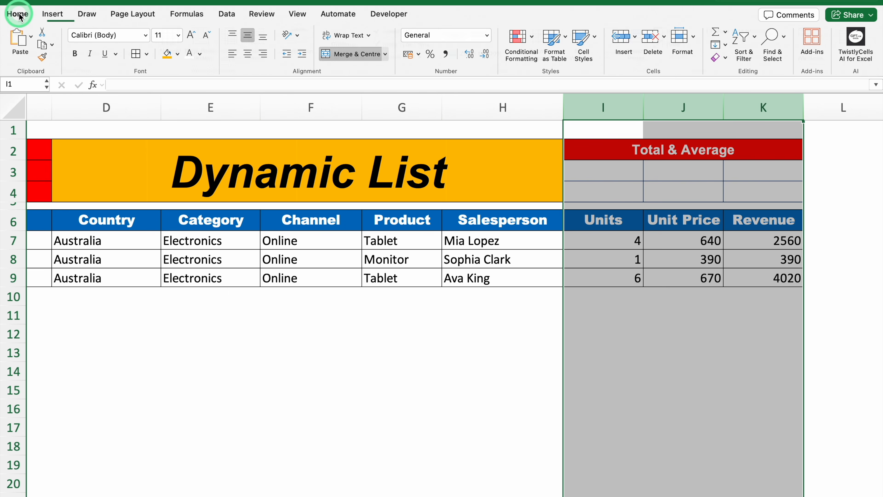
pyautogui.click(249, 54)
# Enter the total formula =SUM(I7:I500) for the Units column in cell I3
pyautogui.click(608, 169)
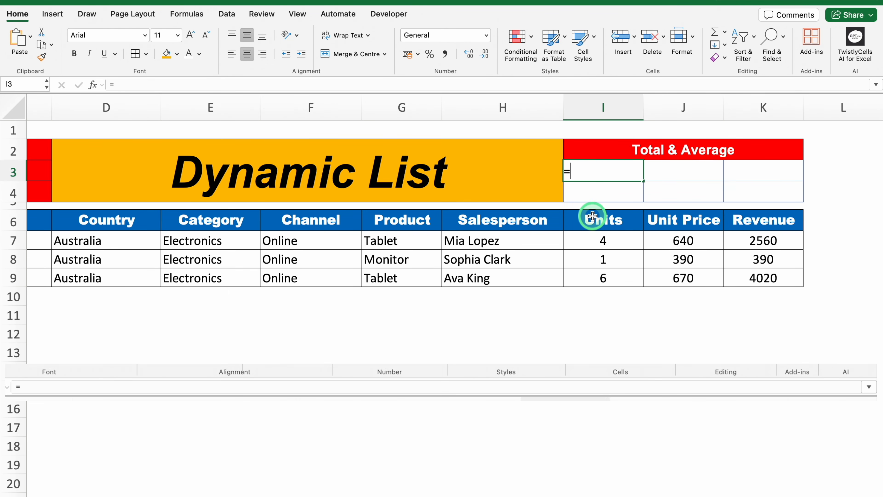
pyautogui.write('SUM(')
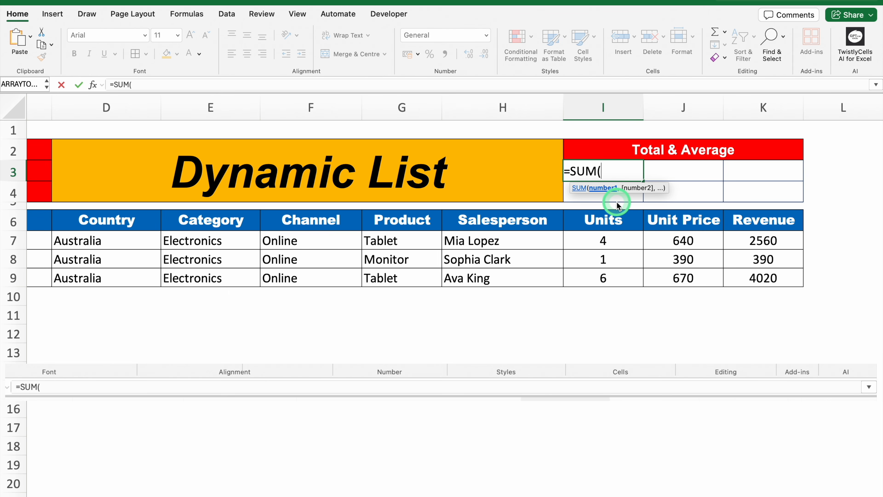
pyautogui.click(625, 240)
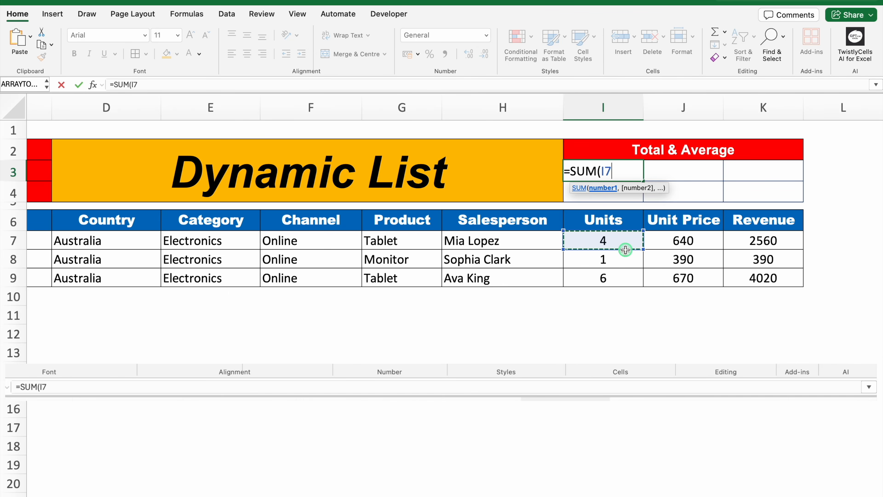
pyautogui.moveTo(625, 249); pyautogui.dragTo(625, 251)
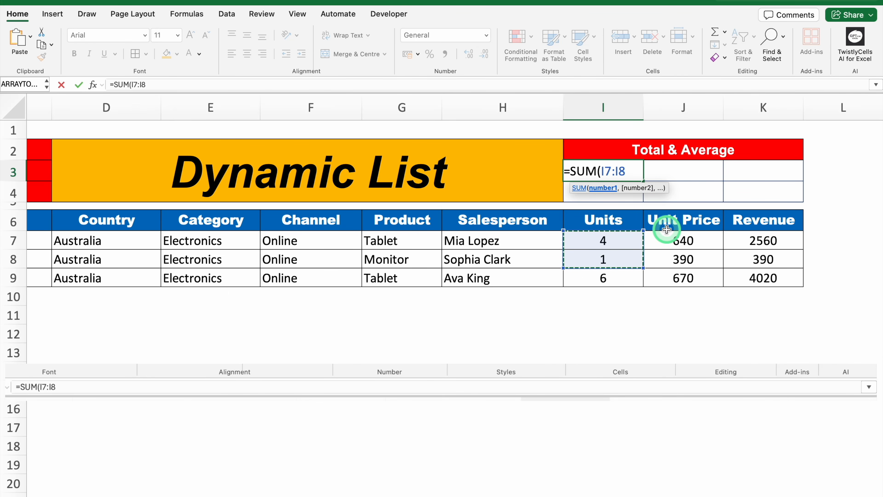
pyautogui.press('BackSpace')
pyautogui.write('500')
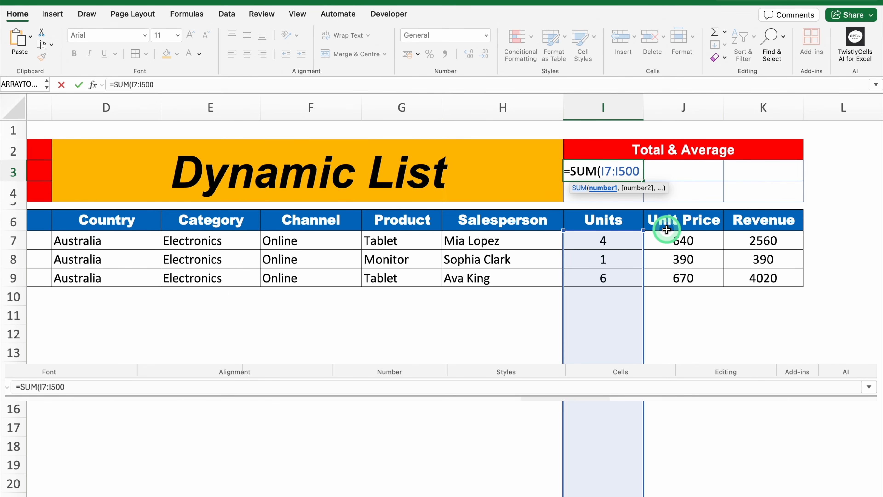
pyautogui.write(')')
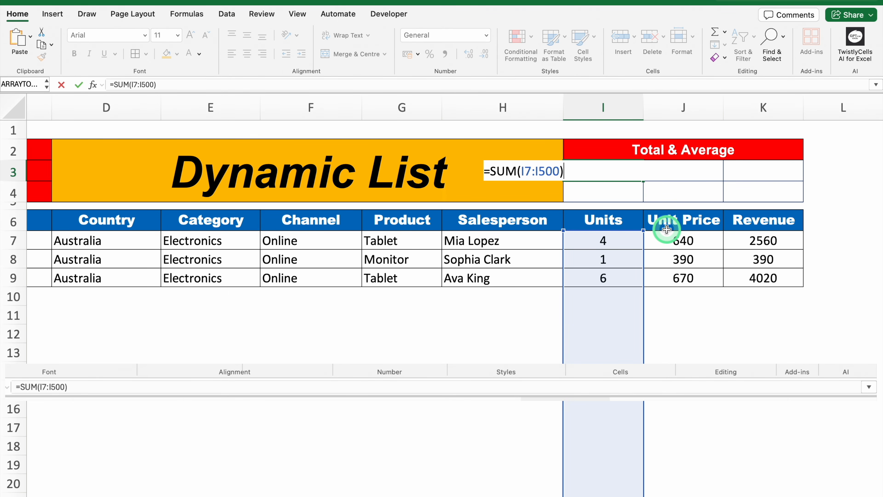
pyautogui.press('Return')
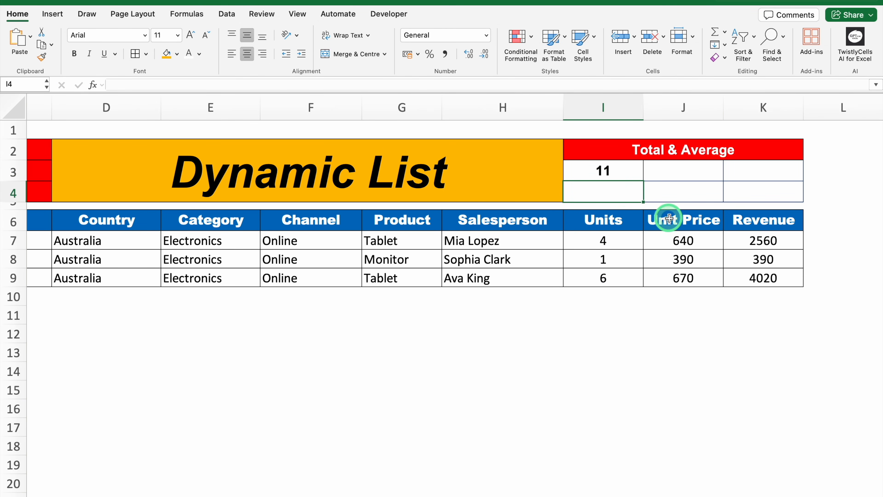
# Enter the average formula =AVERAGE(I7:I500) for the Units column in cell I4
pyautogui.write('=')
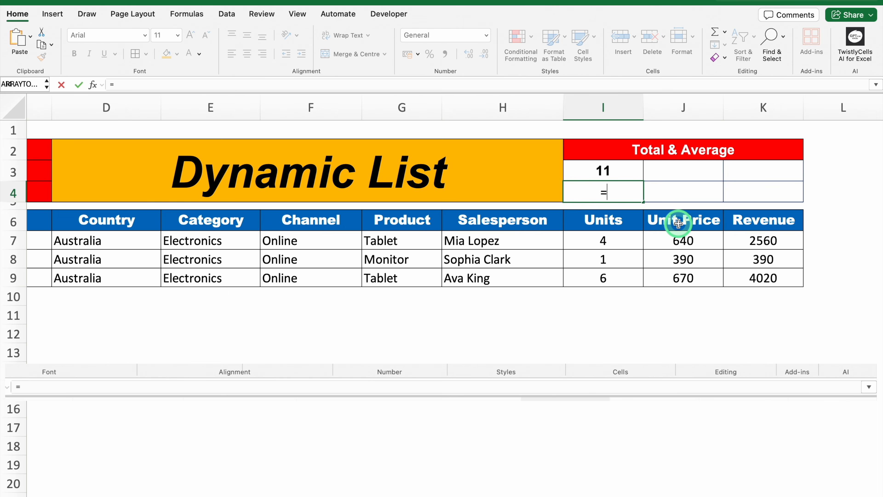
pyautogui.write('AVE')
pyautogui.doubleClick(625, 221)
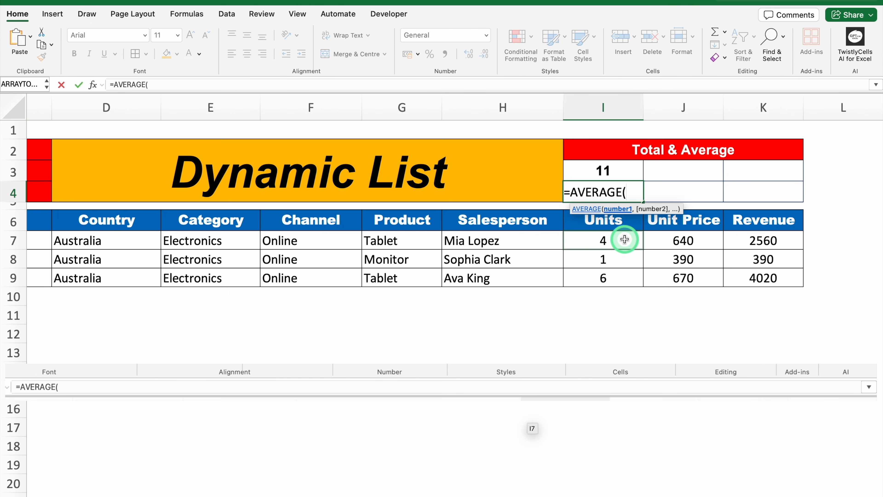
pyautogui.moveTo(625, 238); pyautogui.dragTo(623, 253)
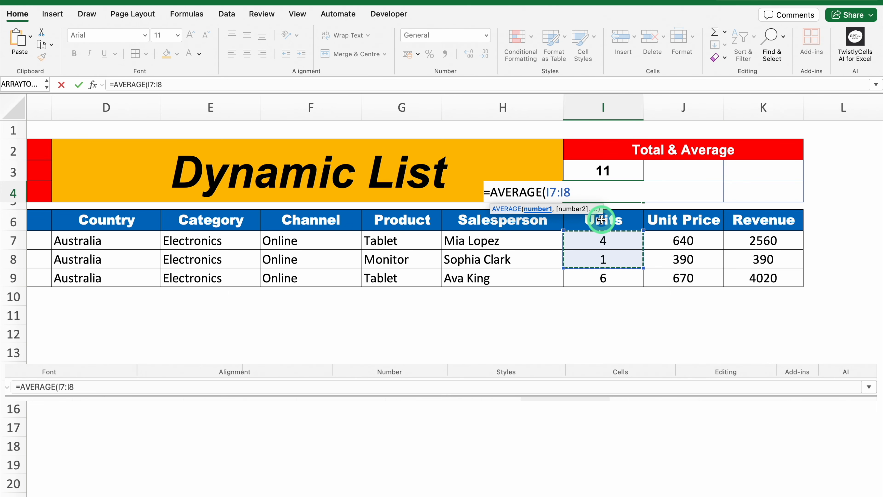
pyautogui.press('BackSpace')
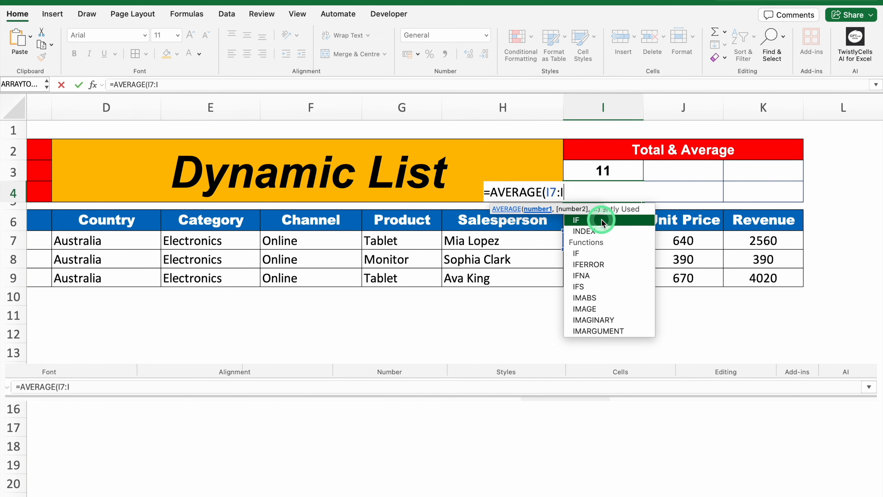
pyautogui.write('500')
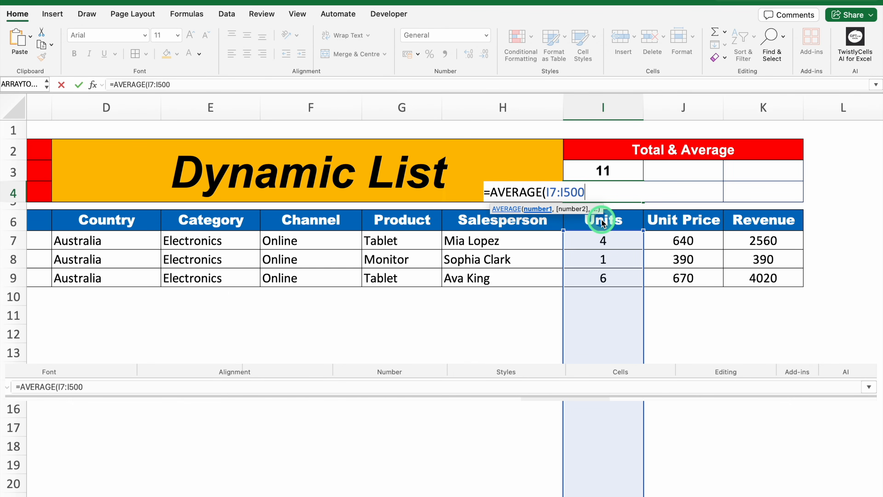
pyautogui.write(')')
pyautogui.click(603, 222)
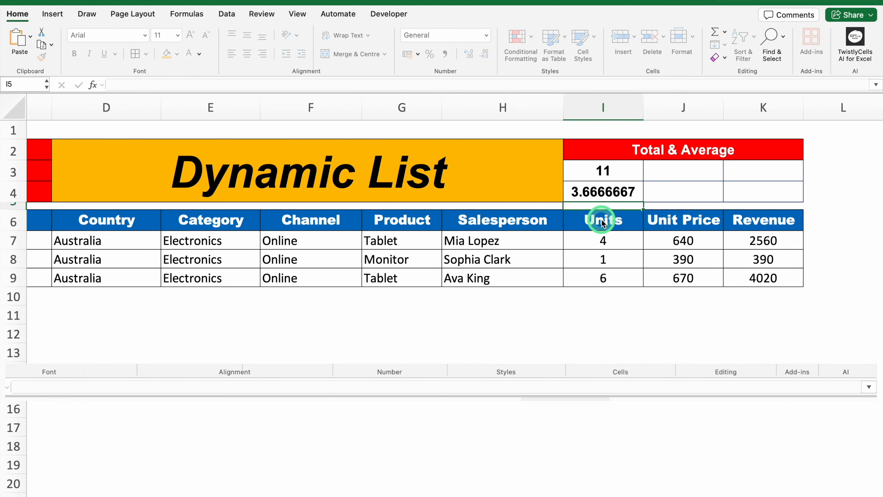
pyautogui.click(621, 193)
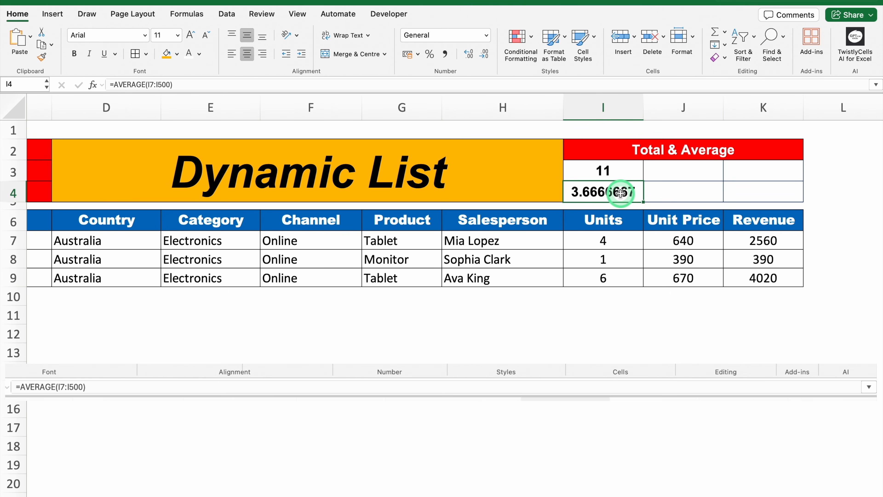
# Format I3:K4 as Number with 0 decimal places and fill the total and average formulas across to column K
pyautogui.moveTo(612, 172); pyautogui.dragTo(751, 202)
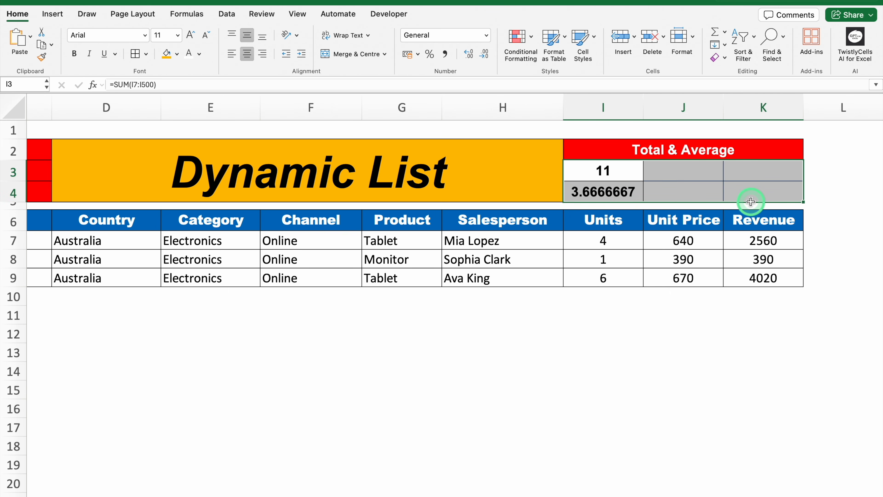
pyautogui.press('super+1')
pyautogui.click(316, 102)
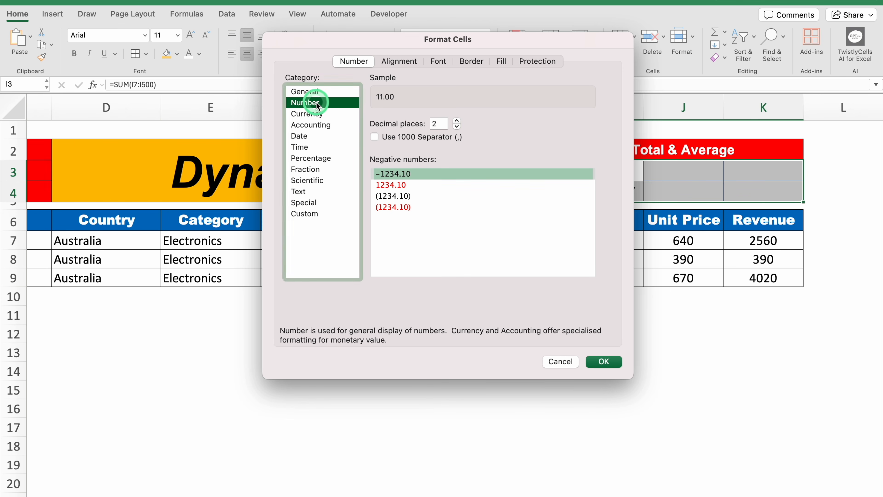
pyautogui.click(457, 126)
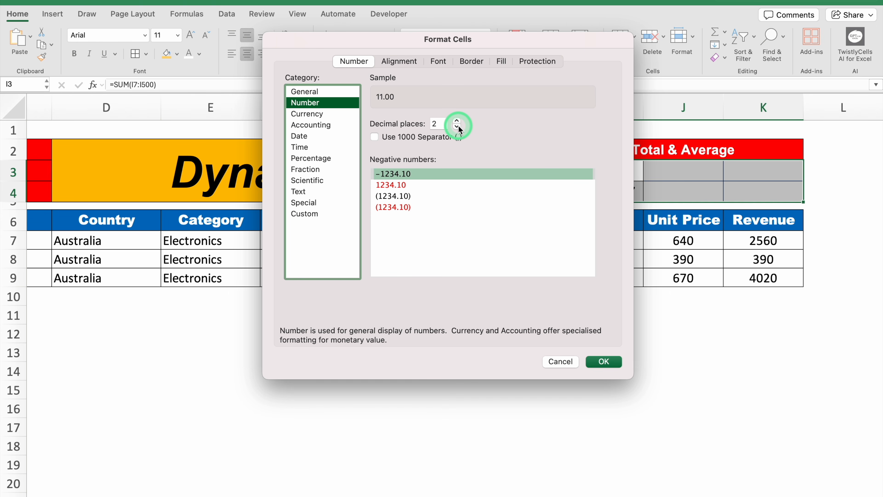
pyautogui.click(457, 126)
pyautogui.click(621, 365)
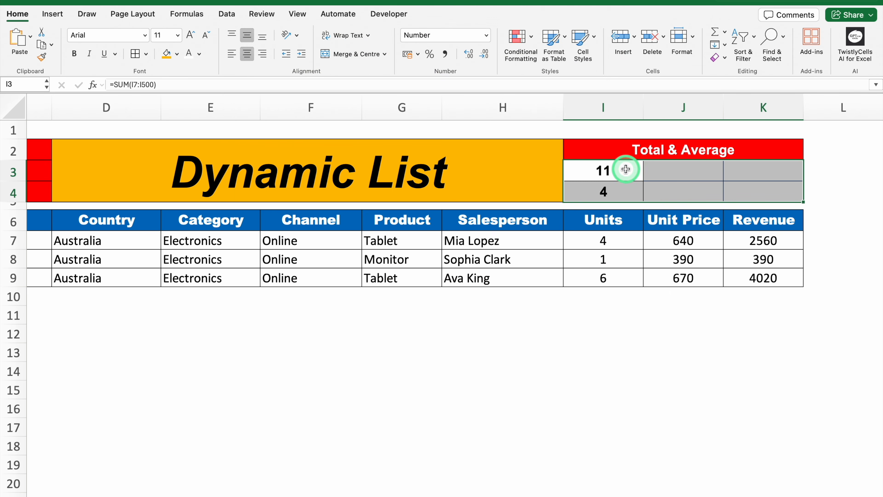
pyautogui.moveTo(623, 167); pyautogui.dragTo(784, 203)
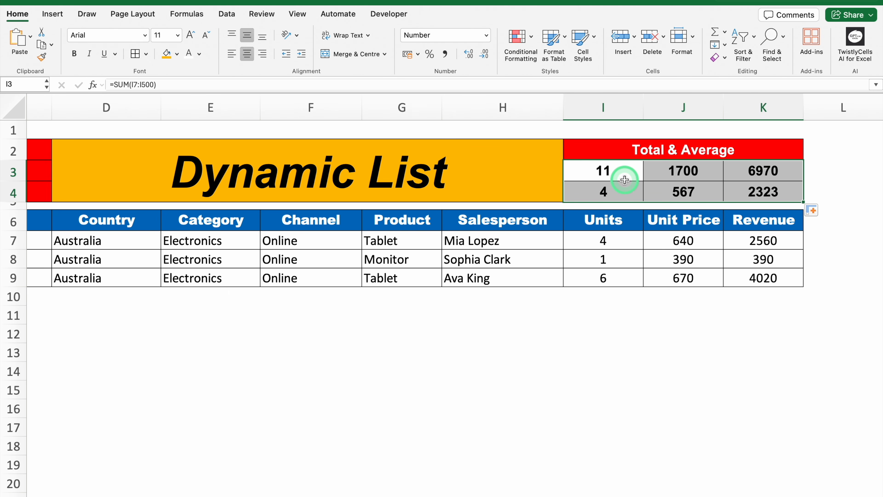
pyautogui.click(760, 171)
# Format the Unit Price and Revenue figures in J3:K4 as Currency with the ₹ symbol and 0 decimal places
pyautogui.moveTo(693, 169); pyautogui.dragTo(760, 195)
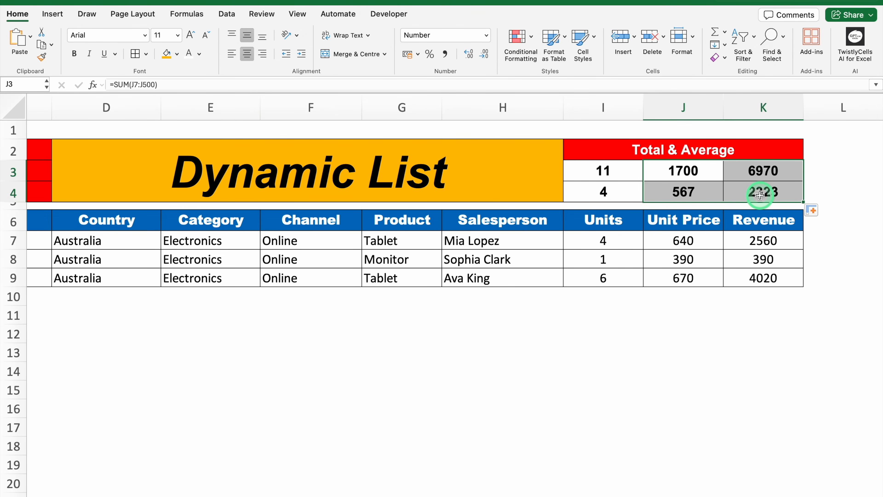
pyautogui.press('super+1')
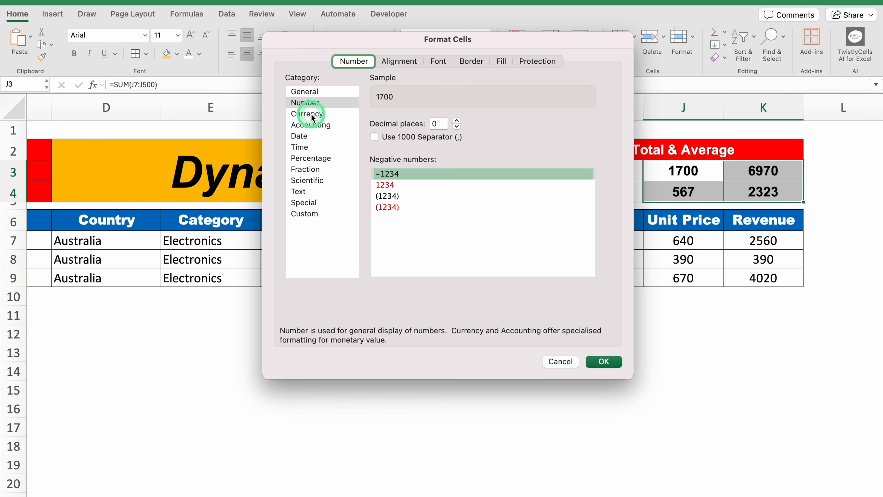
pyautogui.click(311, 113)
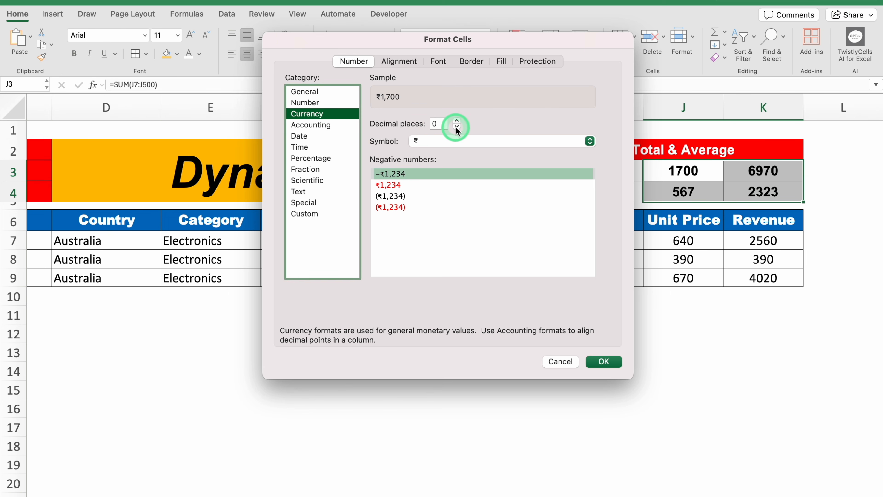
pyautogui.click(461, 141)
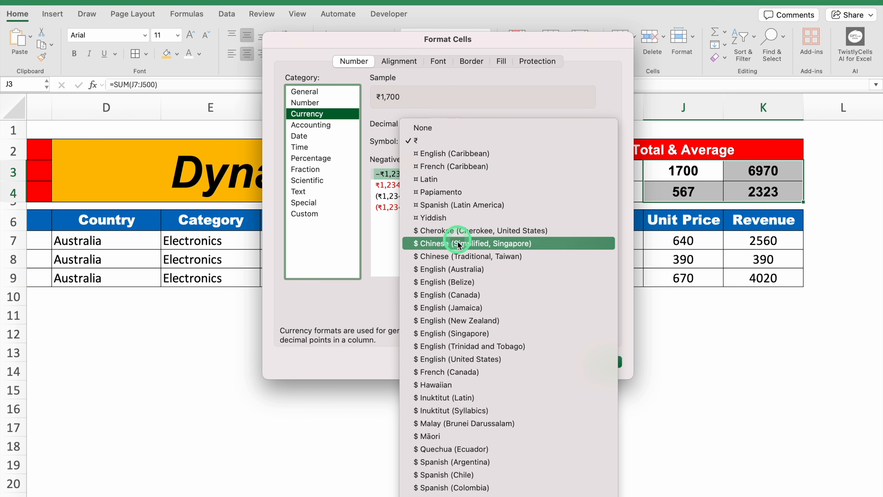
pyautogui.click(452, 139)
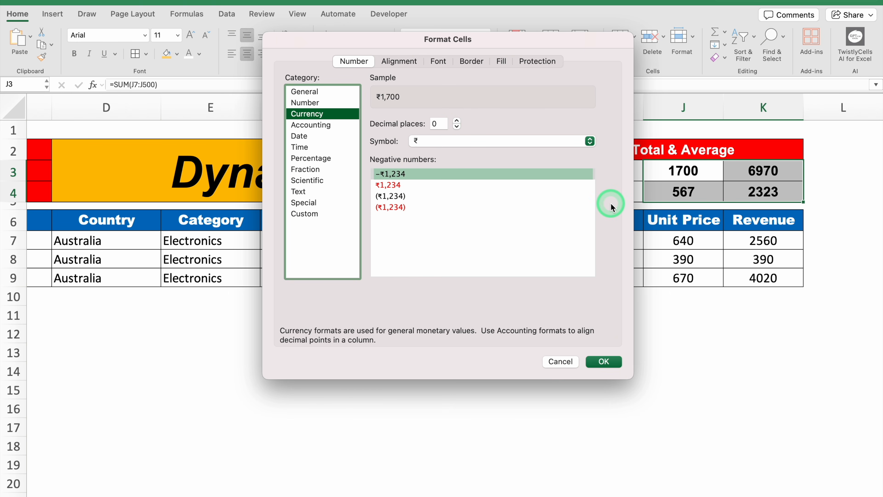
pyautogui.click(603, 361)
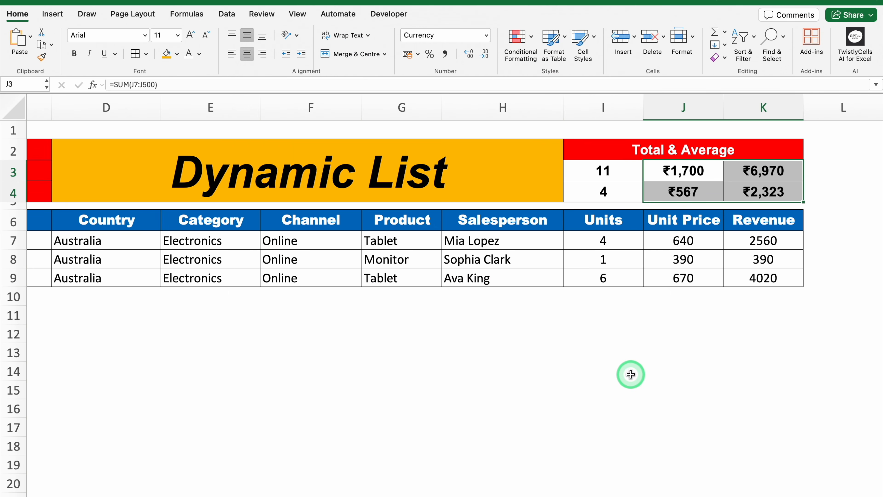
pyautogui.click(631, 374)
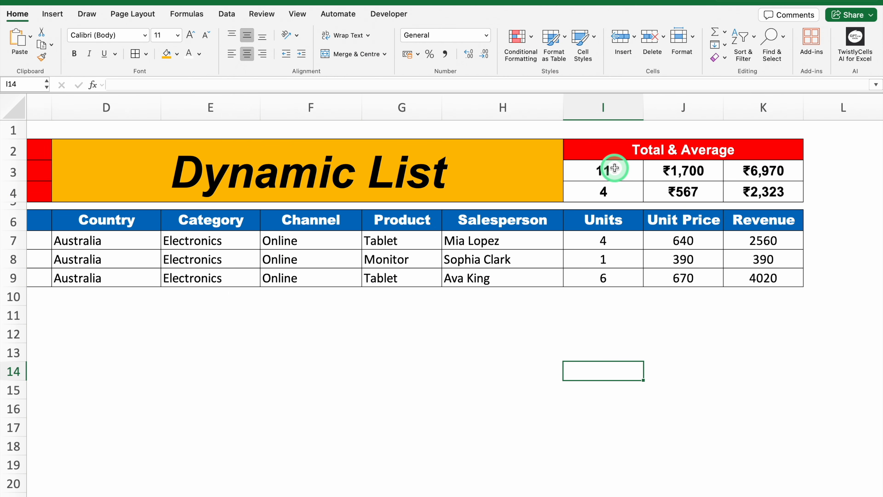
# Give the total and average cells I3:K4 a blue fill and white text
pyautogui.moveTo(615, 168); pyautogui.dragTo(749, 193)
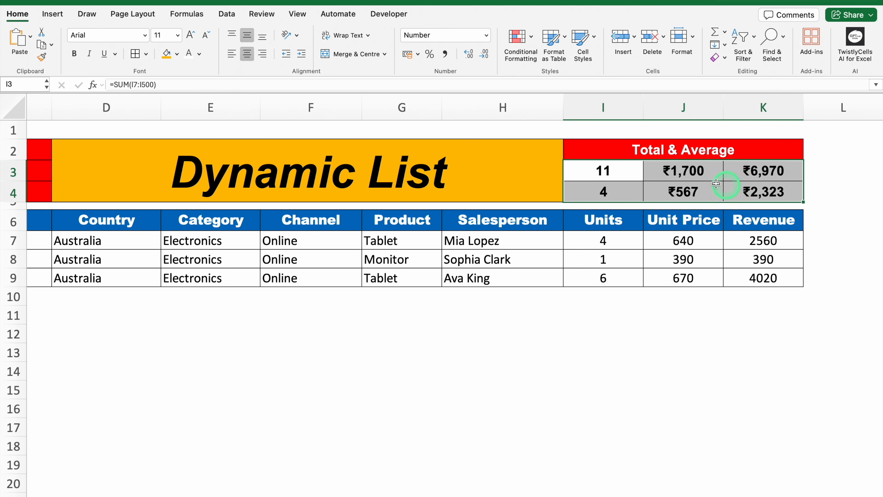
pyautogui.click(177, 53)
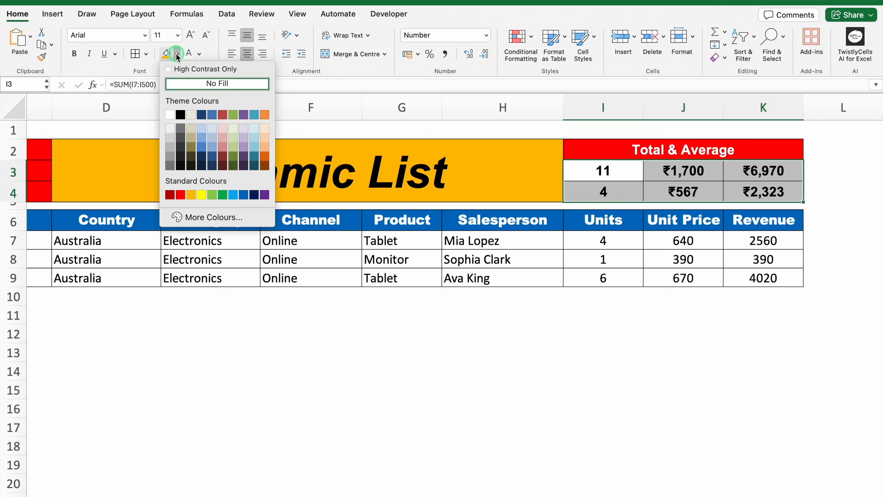
pyautogui.click(244, 194)
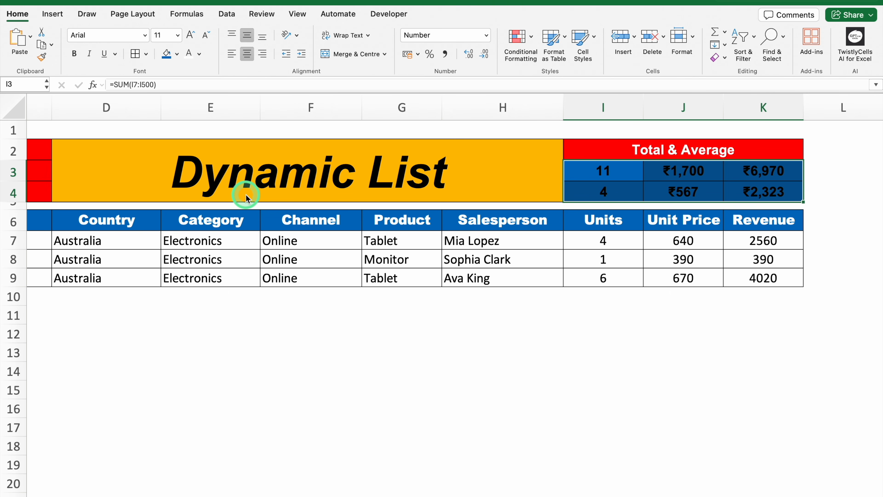
pyautogui.click(502, 364)
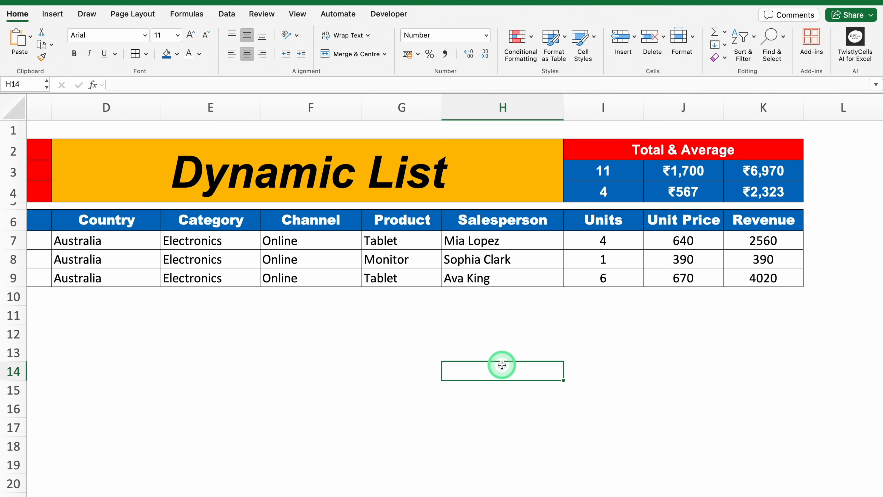
# Test the country filter in C2 with Canada and France
pyautogui.scroll(-2, 455, 295)
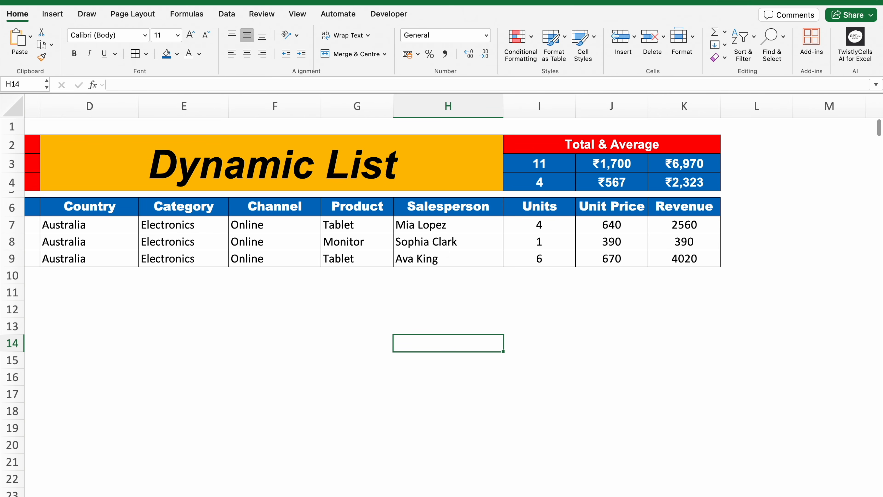
pyautogui.hscroll(-5, 768, 496)
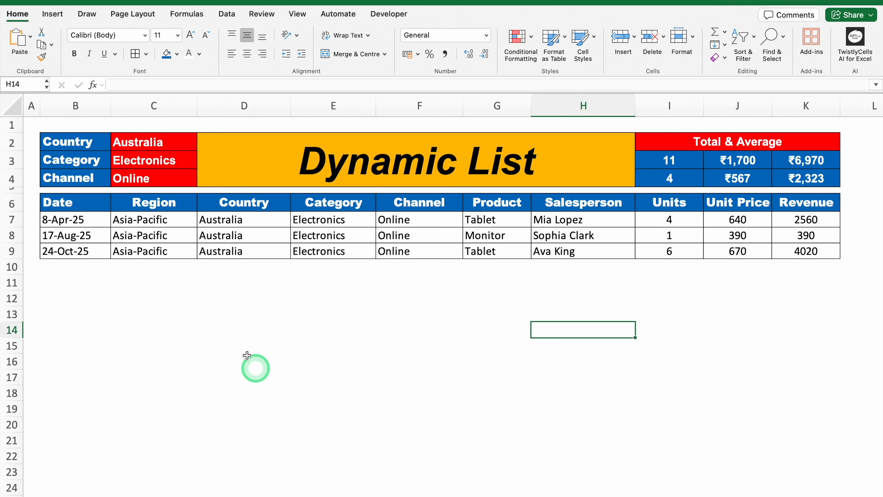
pyautogui.click(148, 142)
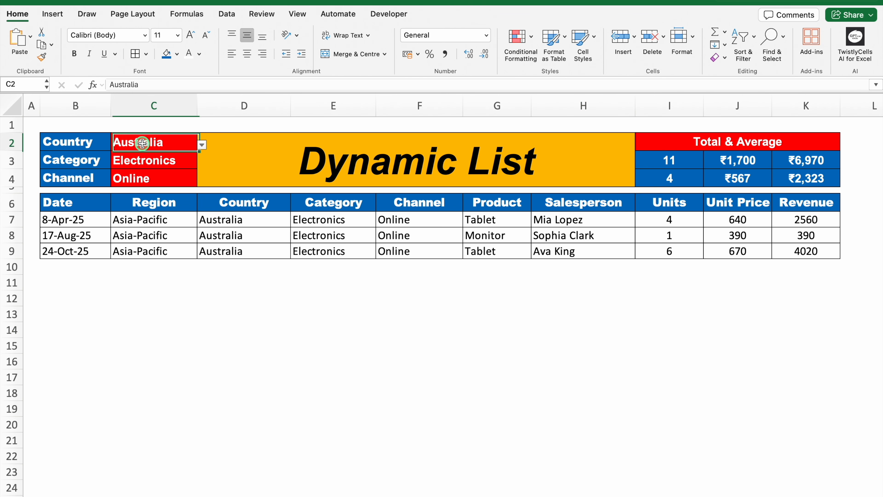
pyautogui.click(202, 145)
pyautogui.click(125, 169)
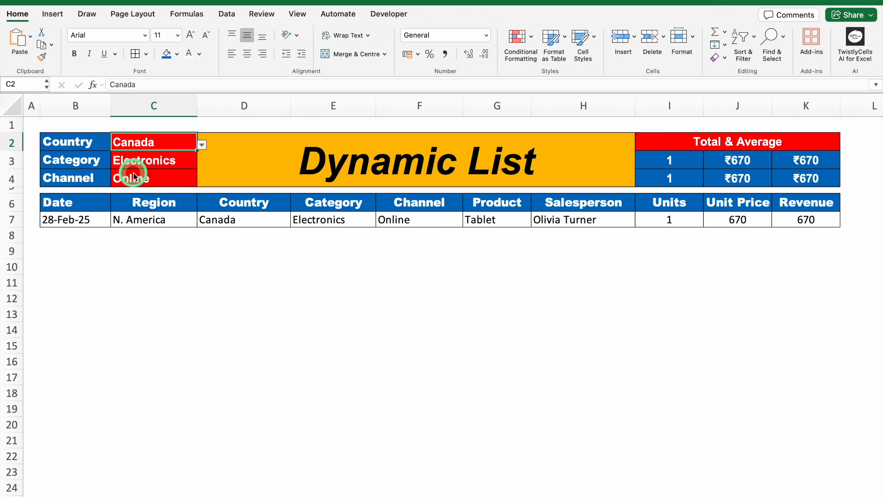
pyautogui.click(201, 145)
pyautogui.click(144, 182)
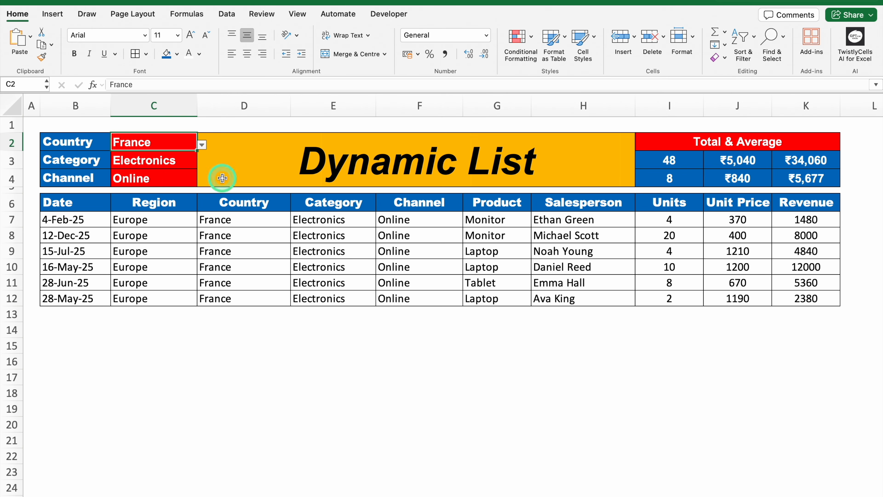
# Clear the three filter cells C2:C4 and set the category filter in C3 to Electronics
pyautogui.moveTo(176, 141); pyautogui.dragTo(177, 177)
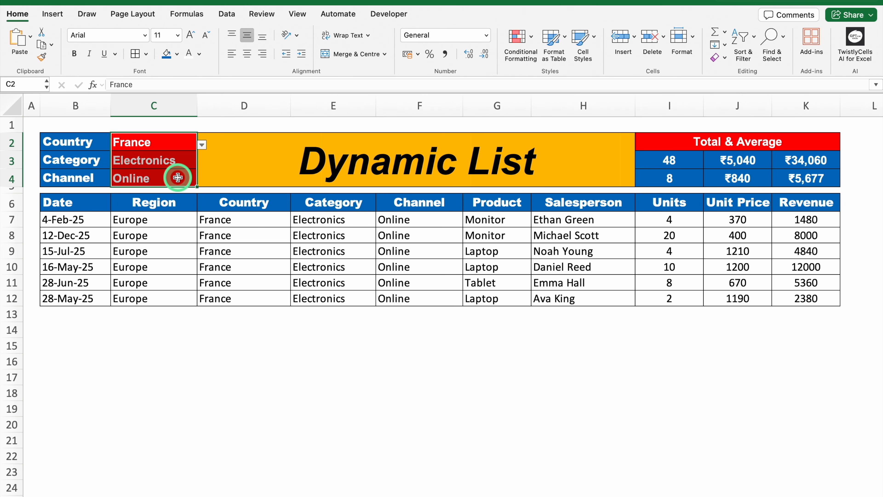
pyautogui.press('Delete')
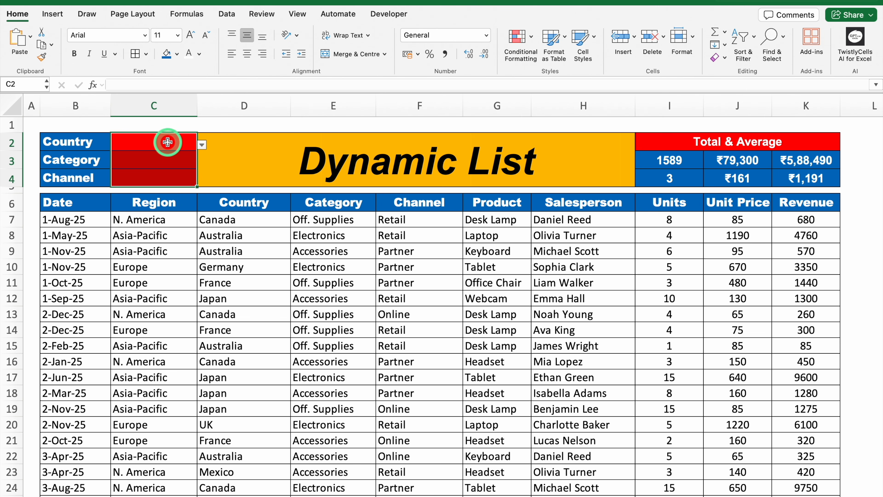
pyautogui.click(169, 158)
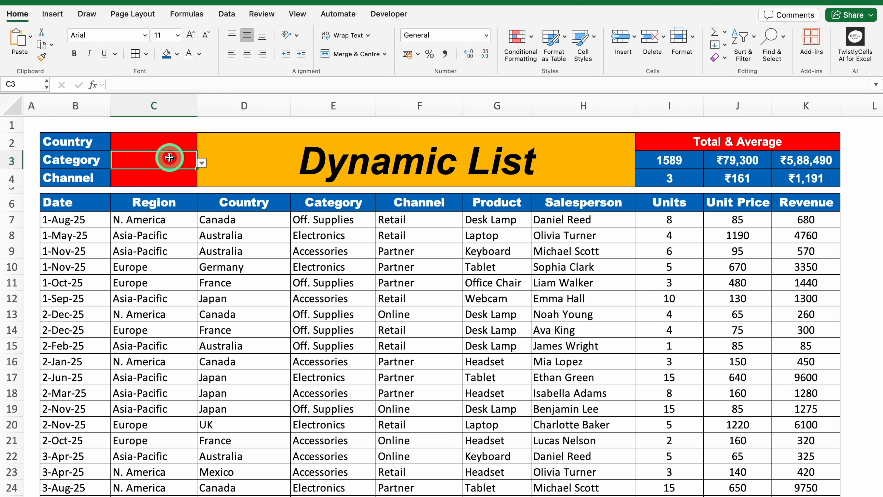
pyautogui.click(202, 163)
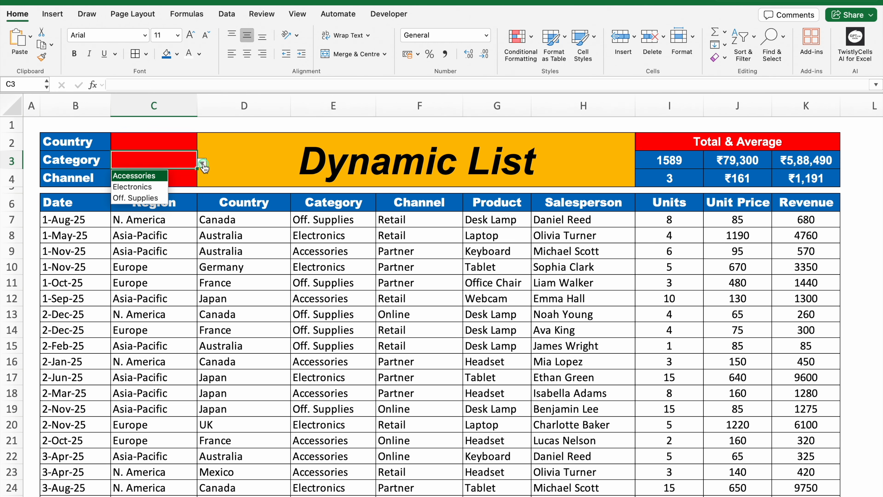
pyautogui.click(153, 187)
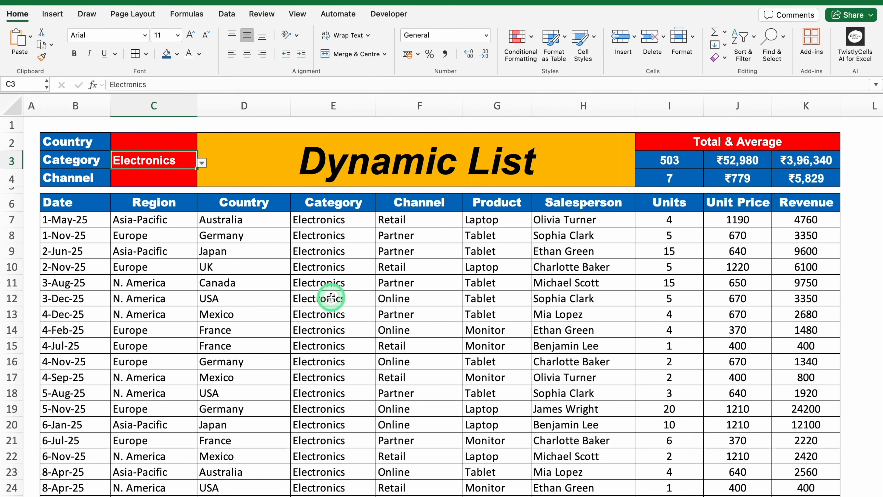